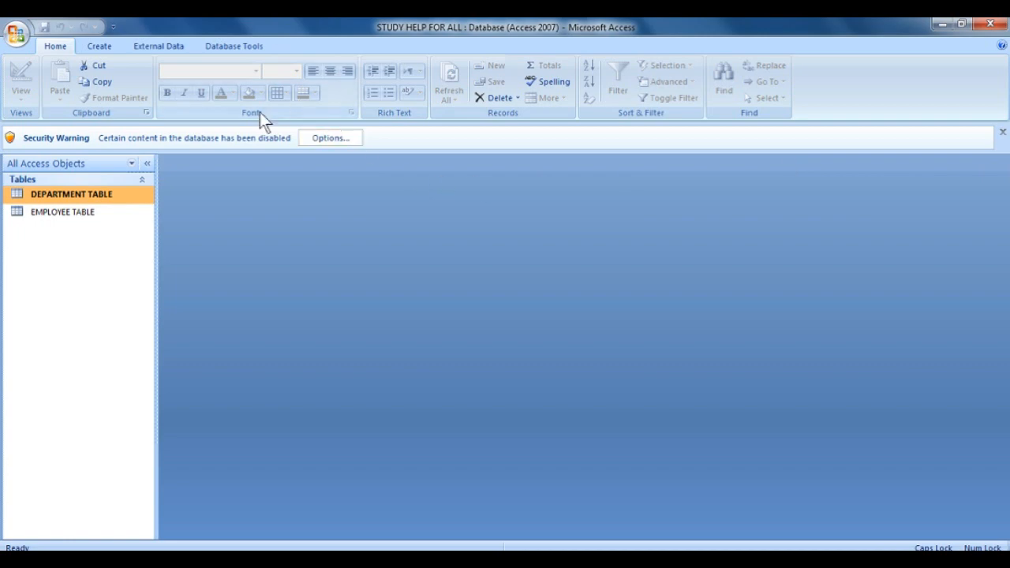
- Create a new query in design view and add DEPARTMENT TABLE and EMPLOYEE TABLE to it
{"action": "left_click", "coordinate": [91, 45]}
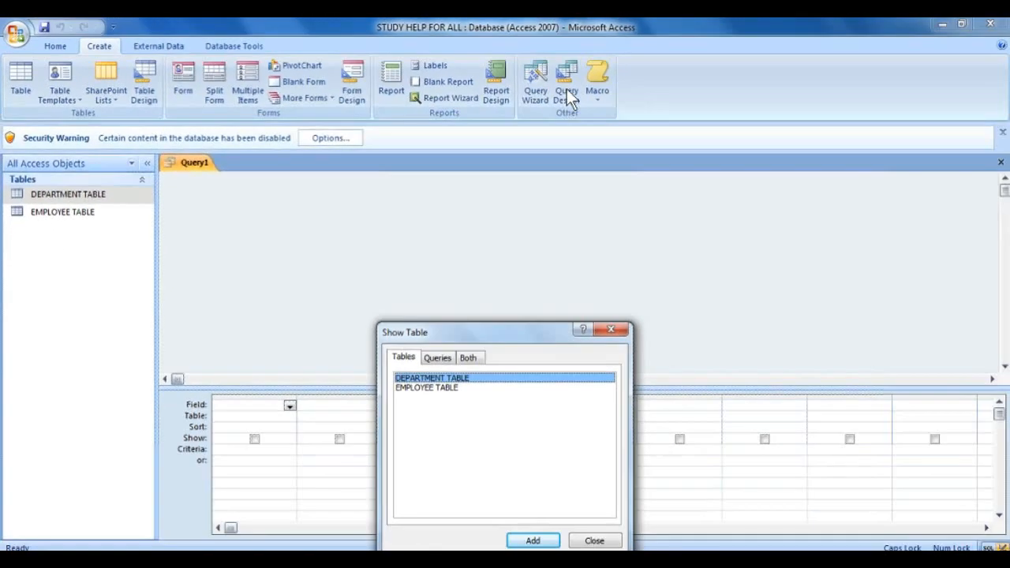
{"action": "left_click_drag", "start_coordinate": [470, 336], "coordinate": [475, 161]}
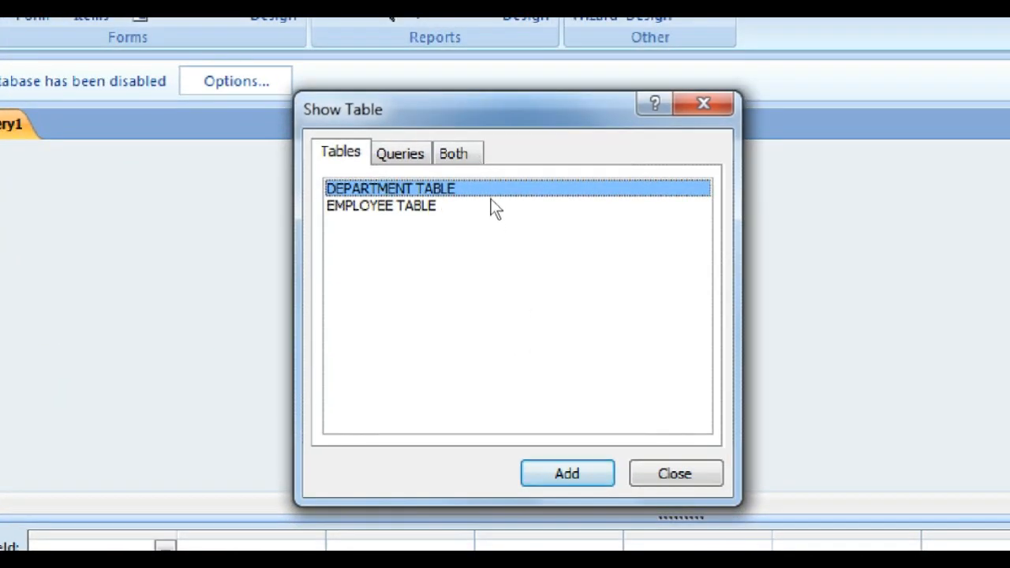
{"action": "key", "text": "Return"}
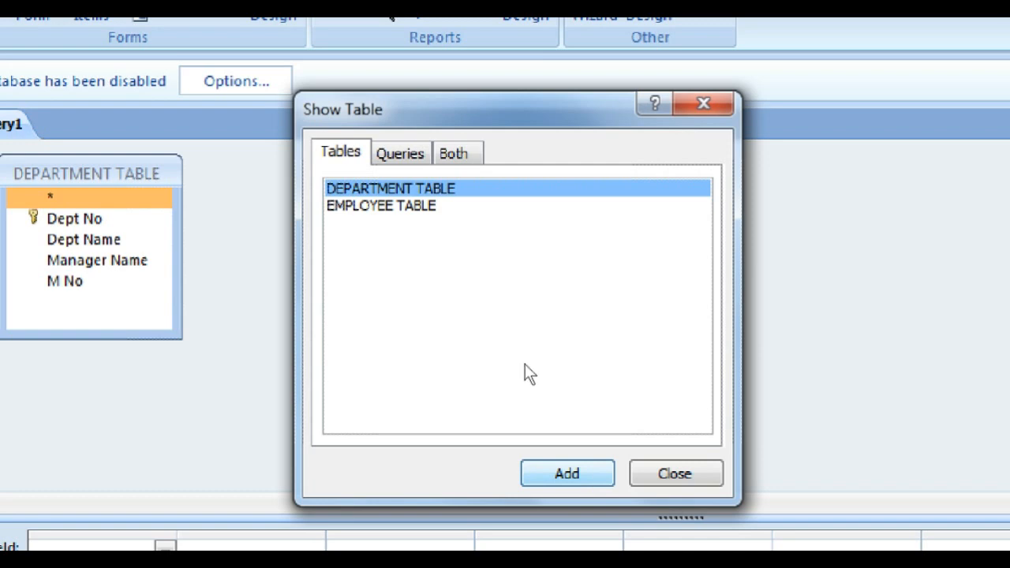
{"action": "left_click", "coordinate": [430, 208]}
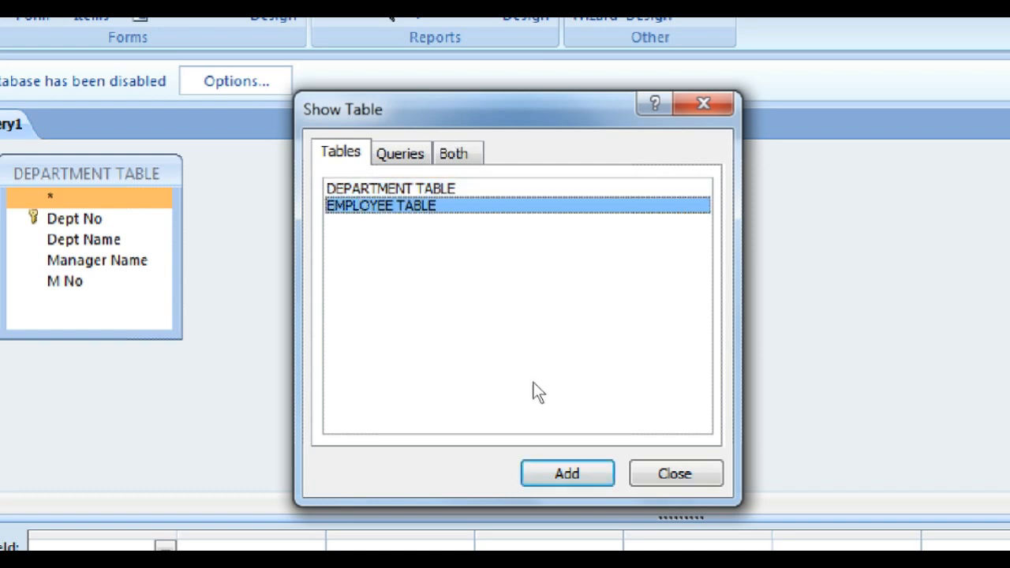
{"action": "key", "text": "Return"}
{"action": "key", "text": "Escape"}
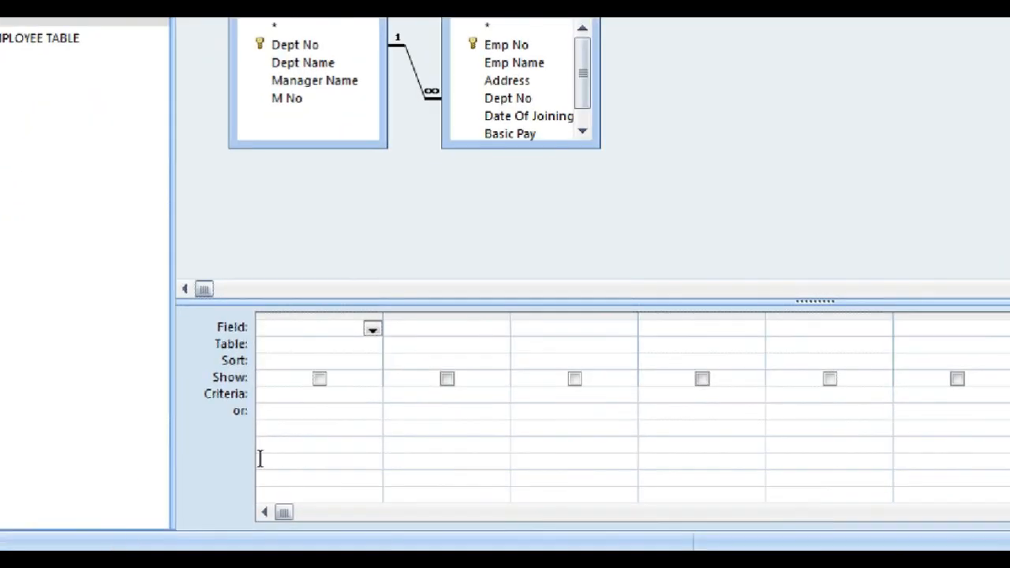
- Set the first query column's table to DEPARTMENT TABLE and the second column's table to EMPLOYEE TABLE
{"action": "left_click", "coordinate": [364, 345]}
{"action": "left_click", "coordinate": [373, 347]}
{"action": "left_click", "coordinate": [371, 361]}
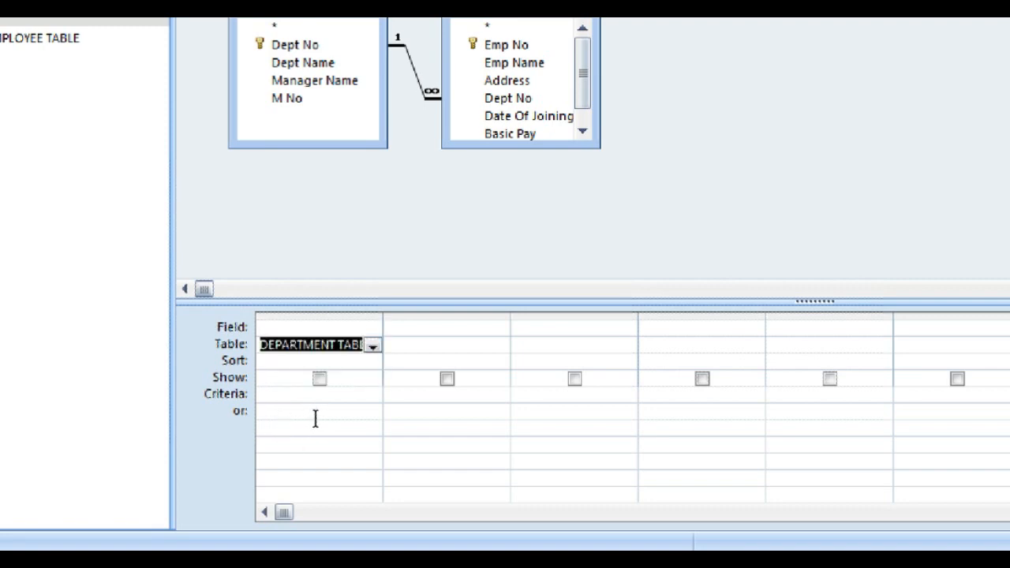
{"action": "left_click", "coordinate": [442, 345]}
{"action": "left_click", "coordinate": [501, 346]}
{"action": "left_click", "coordinate": [488, 377]}
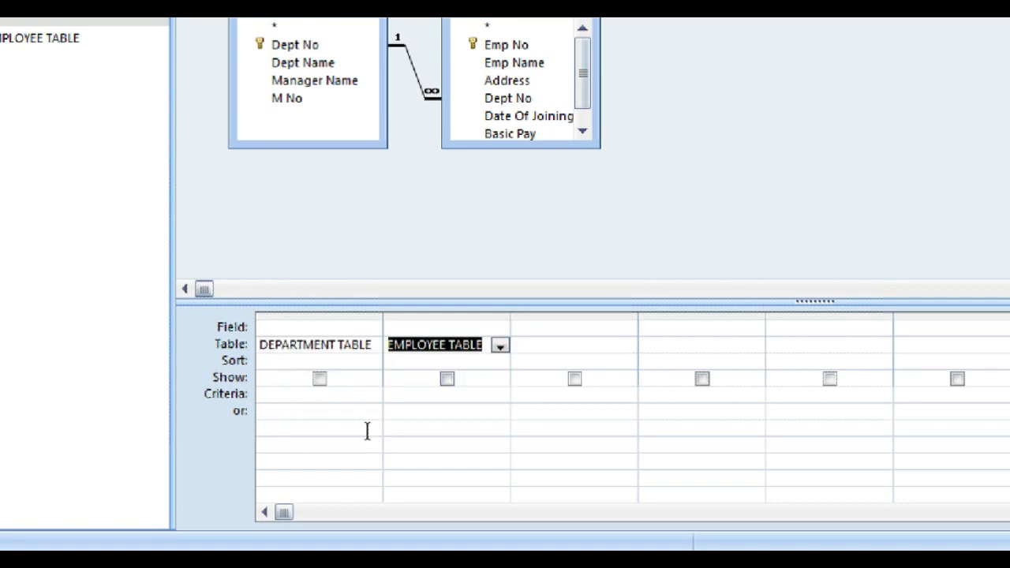
- Choose Dept Name as the first column's field and Emp Name as the second column's field
{"action": "left_click", "coordinate": [354, 327]}
{"action": "left_click", "coordinate": [371, 328]}
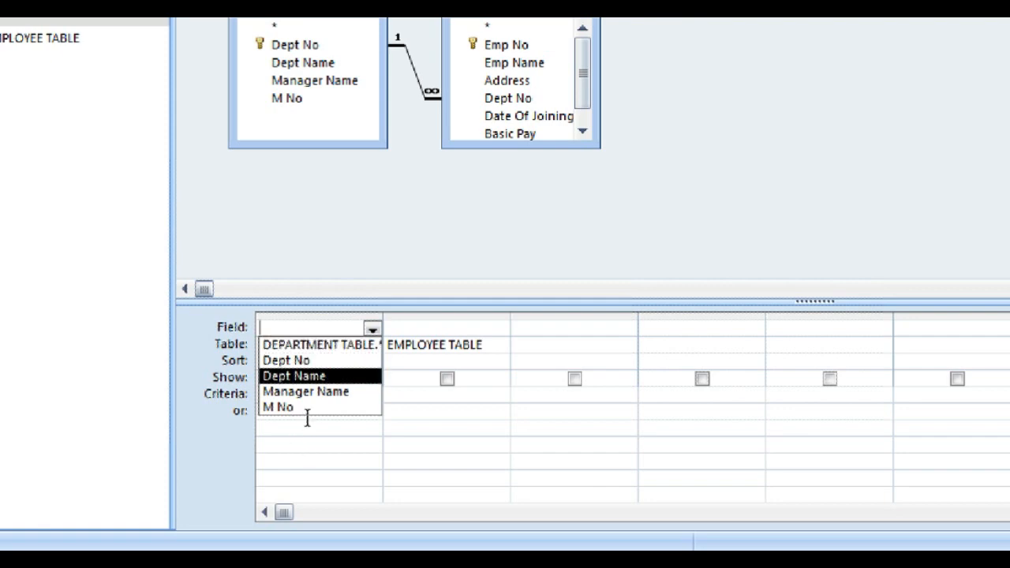
{"action": "left_click", "coordinate": [294, 376]}
{"action": "key", "text": "Tab"}
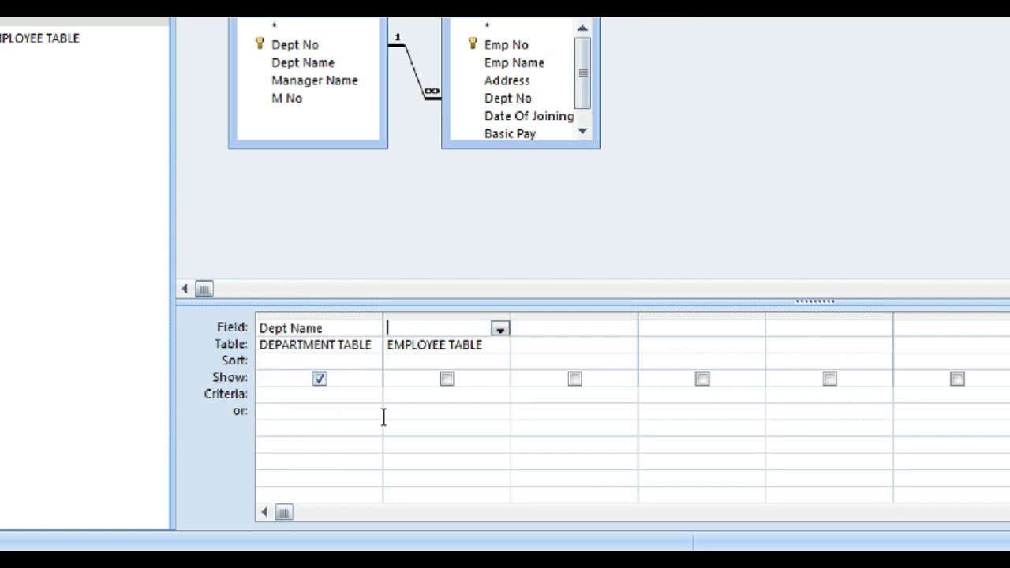
{"action": "left_click", "coordinate": [500, 329]}
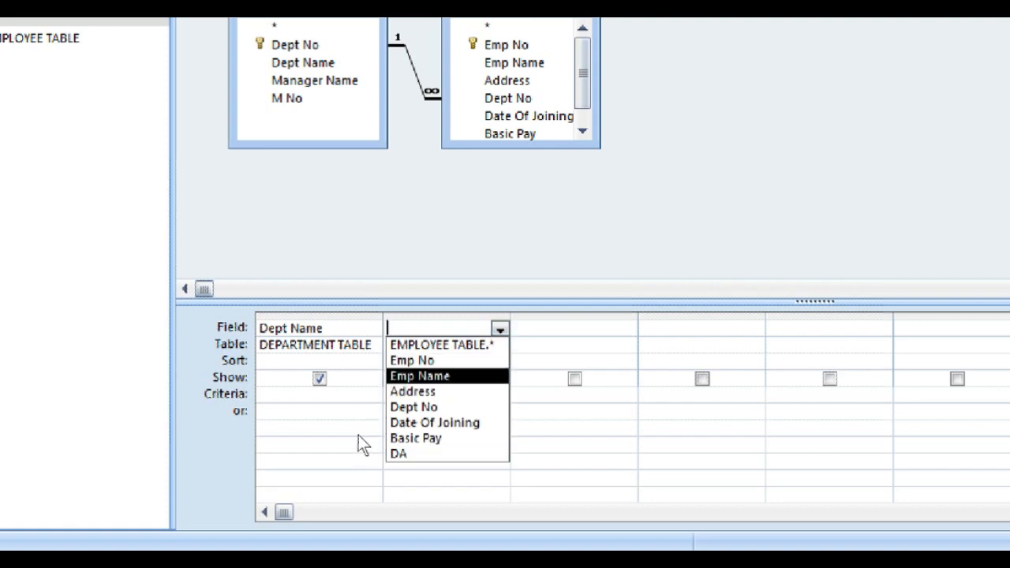
{"action": "key", "text": "Return"}
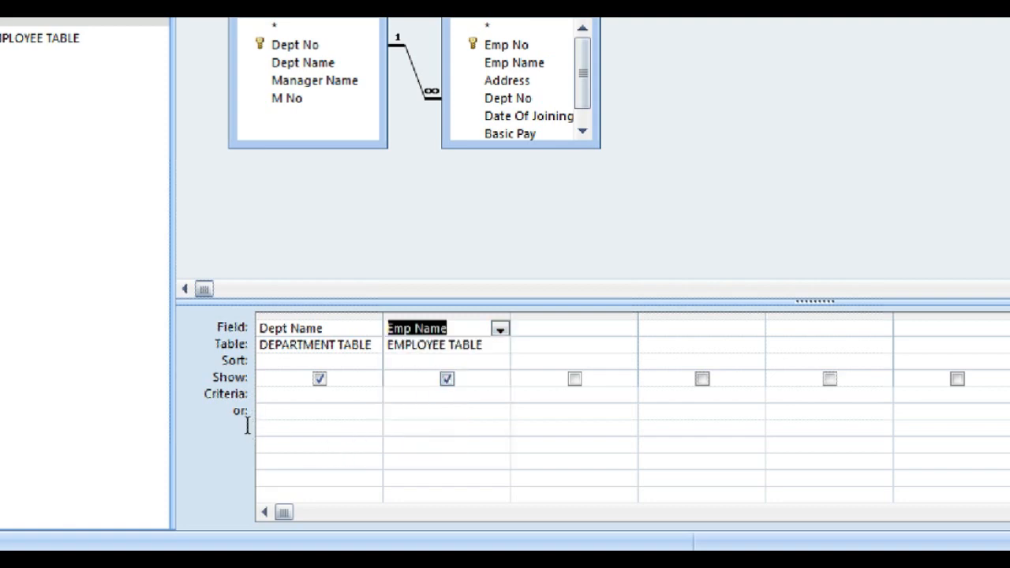
- Set the Emp Name column to sort in ascending order
{"action": "left_click", "coordinate": [376, 361]}
{"action": "left_click", "coordinate": [377, 394]}
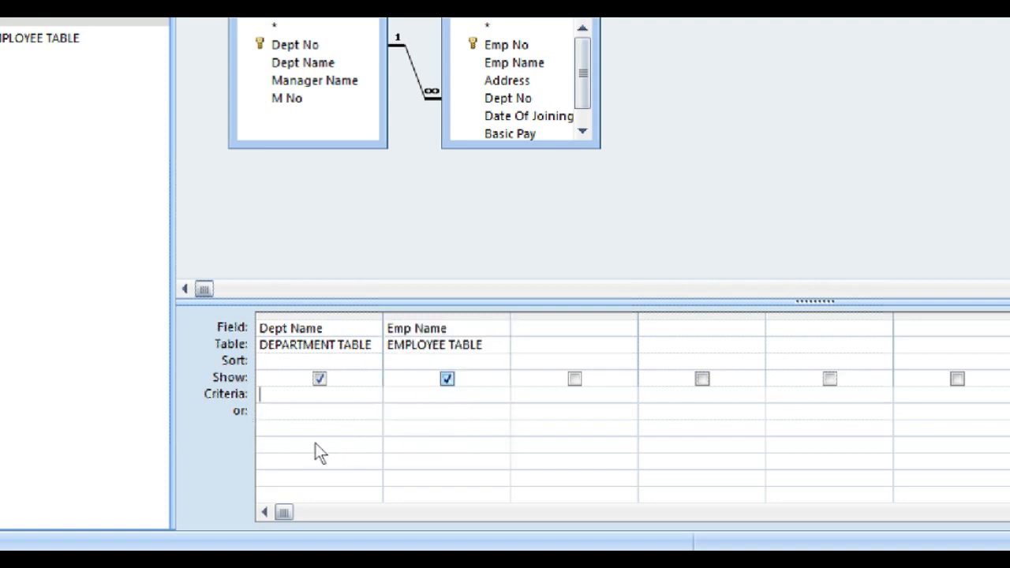
{"action": "left_click", "coordinate": [454, 362]}
{"action": "left_click", "coordinate": [499, 362]}
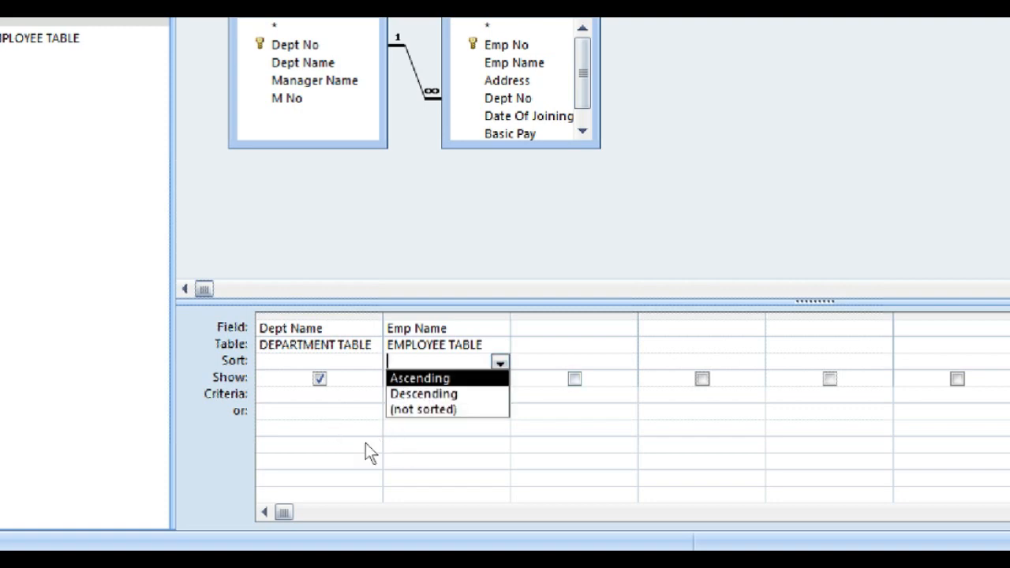
{"action": "key", "text": "Return"}
- Enter "HR" as the criteria for Dept Name and run the query
{"action": "left_click", "coordinate": [284, 394]}
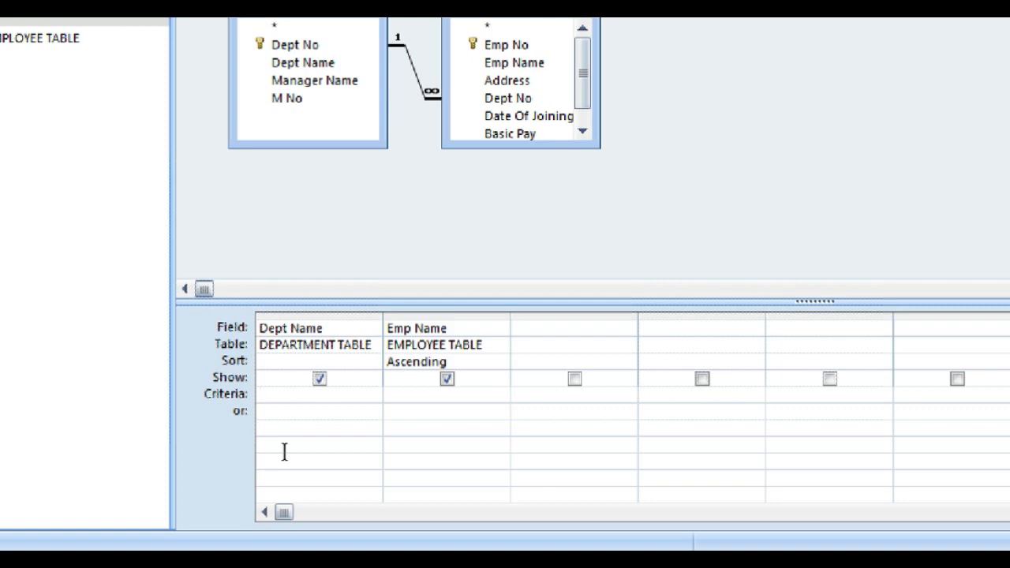
{"action": "type", "text": "\"HR\""}
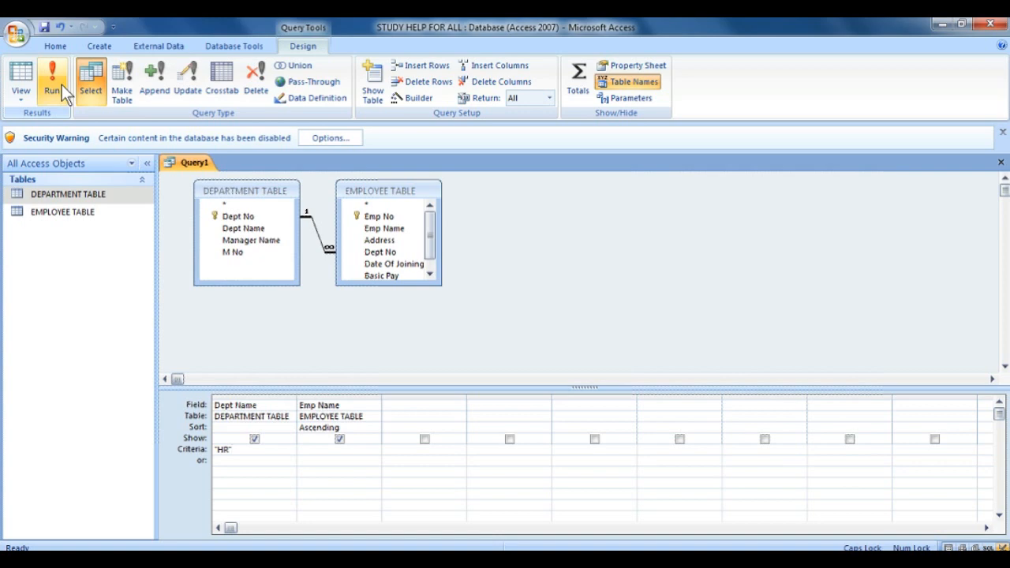
{"action": "left_click", "coordinate": [62, 84]}
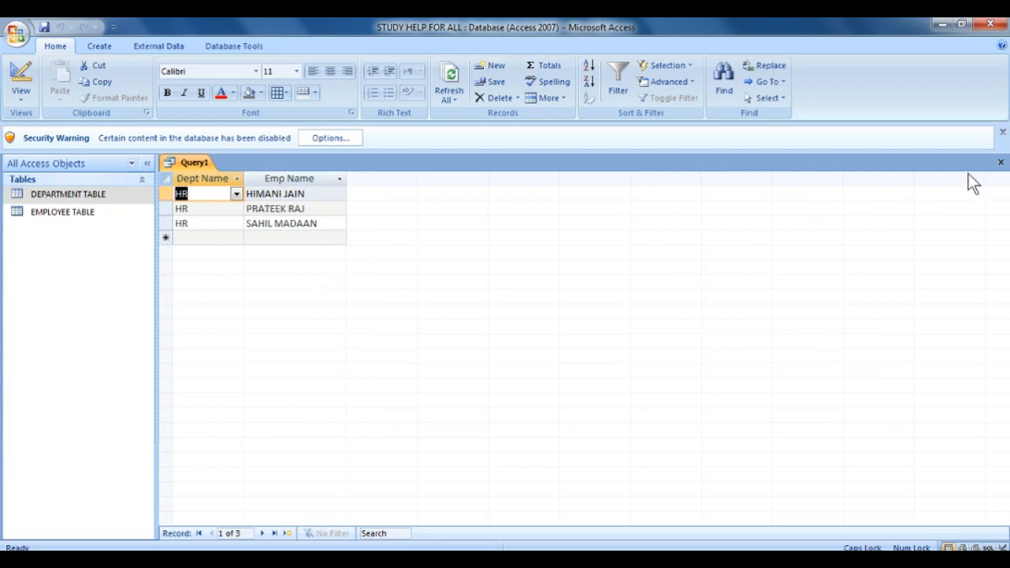
- Close the query results and save the query under the name HR Query
{"action": "left_click", "coordinate": [1000, 161]}
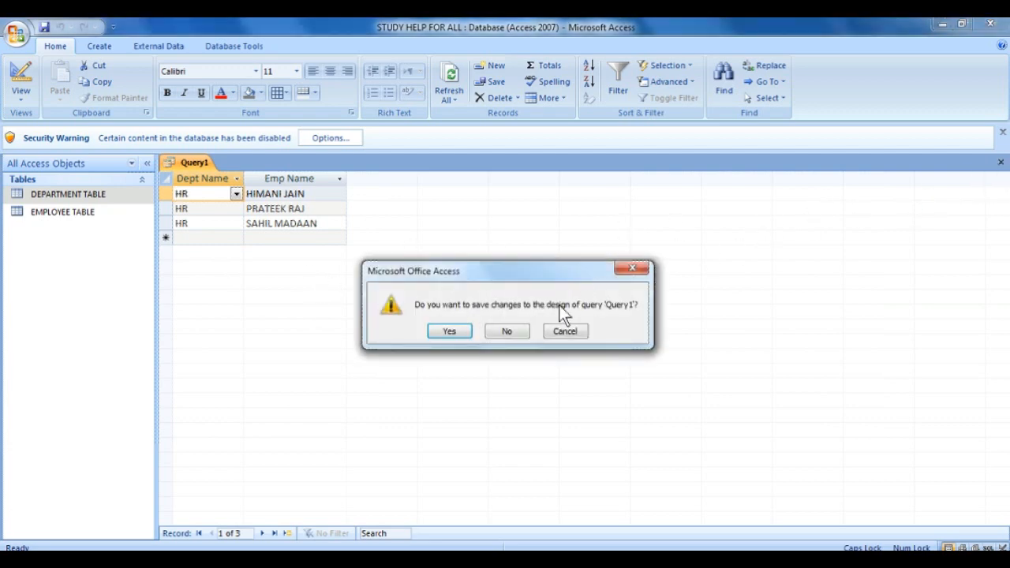
{"action": "left_click", "coordinate": [464, 330]}
{"action": "type", "text": "h"}
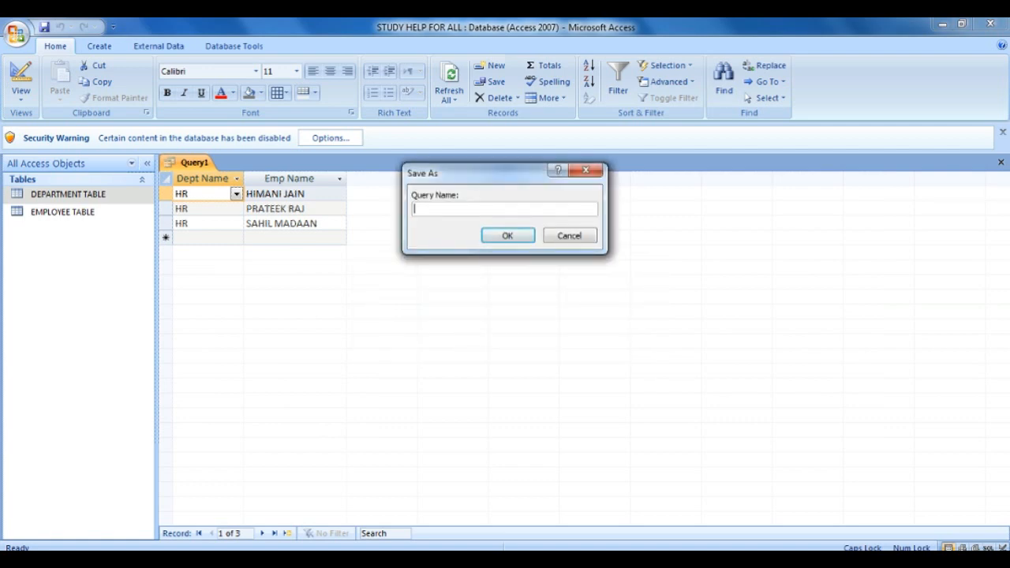
{"action": "key", "text": "Caps_Lock"}
{"action": "key", "text": "Caps_Lock"}
{"action": "type", "text": "HR Q"}
{"action": "key", "text": "Caps_Lock"}
{"action": "type", "text": "uery"}
{"action": "left_click", "coordinate": [508, 235]}
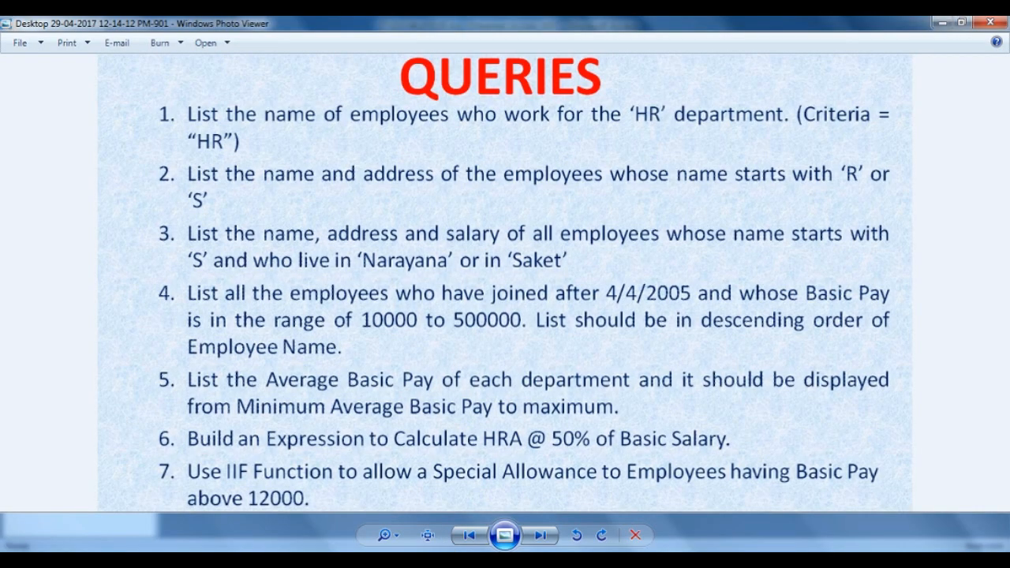
- Review the list of query tasks in Windows Photo Viewer and return to Microsoft Access
{"action": "key", "text": "alt+Tab"}
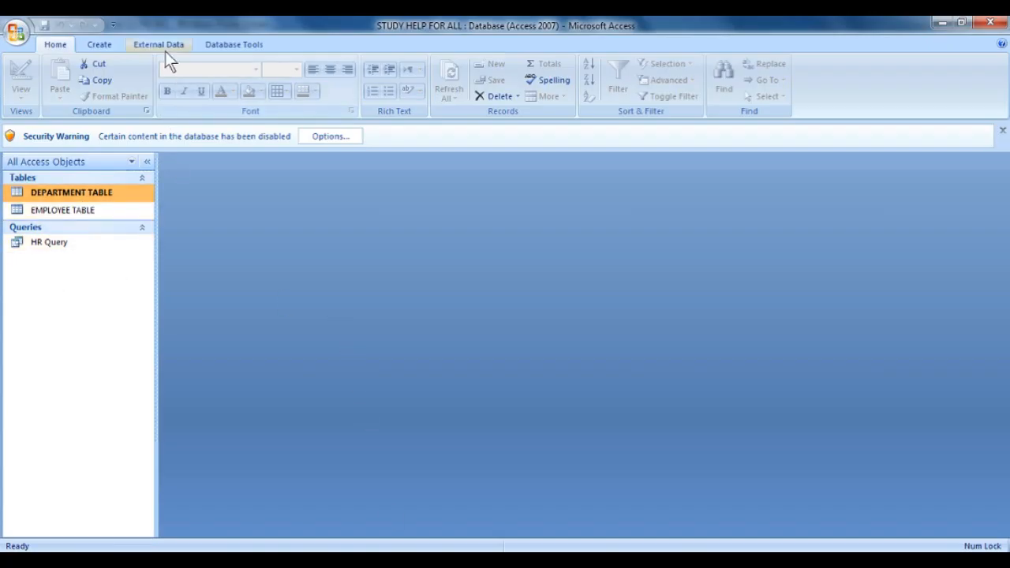
{"action": "key", "text": "alt+Tab"}
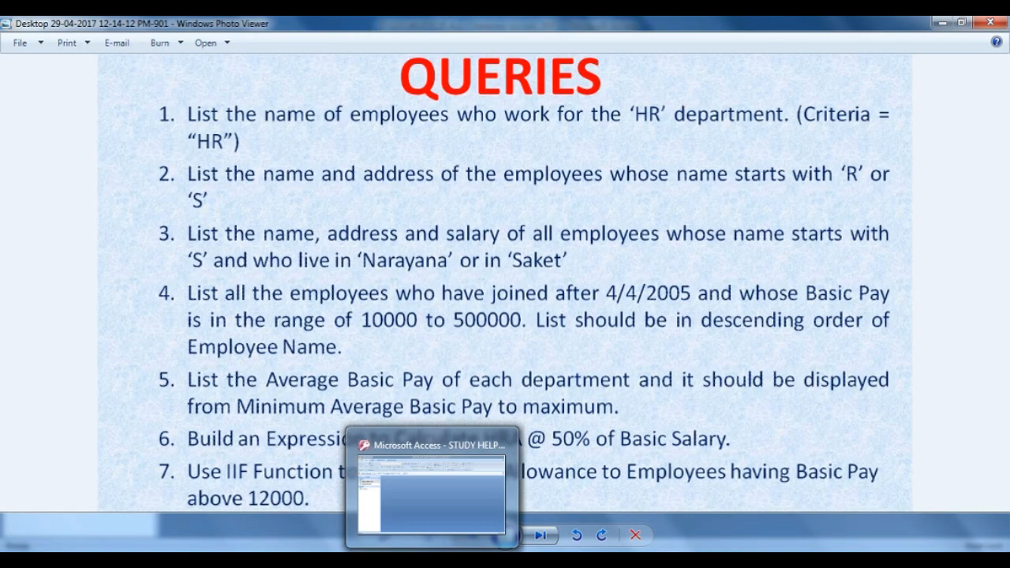
{"action": "left_click", "coordinate": [395, 482]}
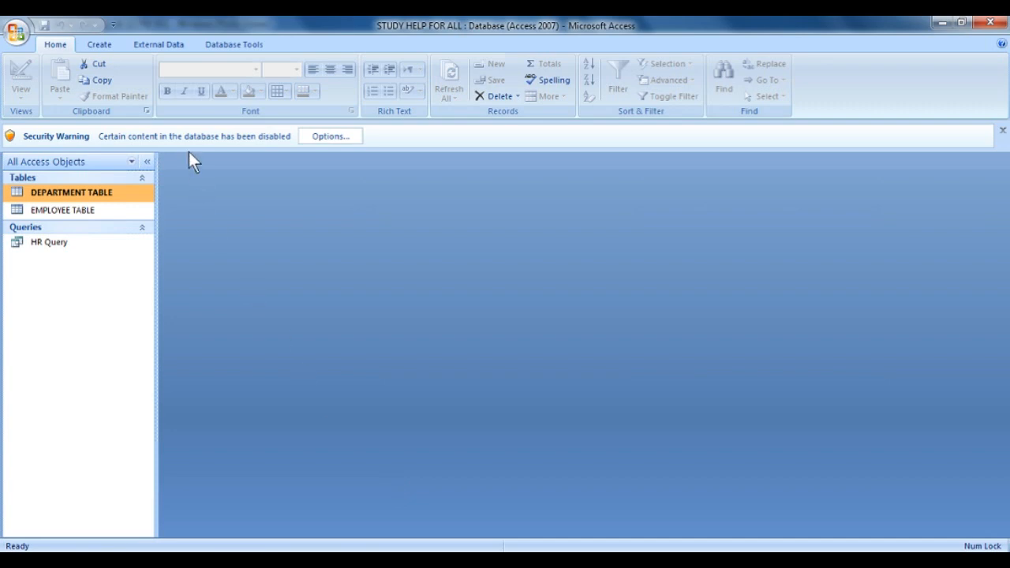
- Create another query in design view containing only EMPLOYEE TABLE
{"action": "left_click", "coordinate": [99, 44]}
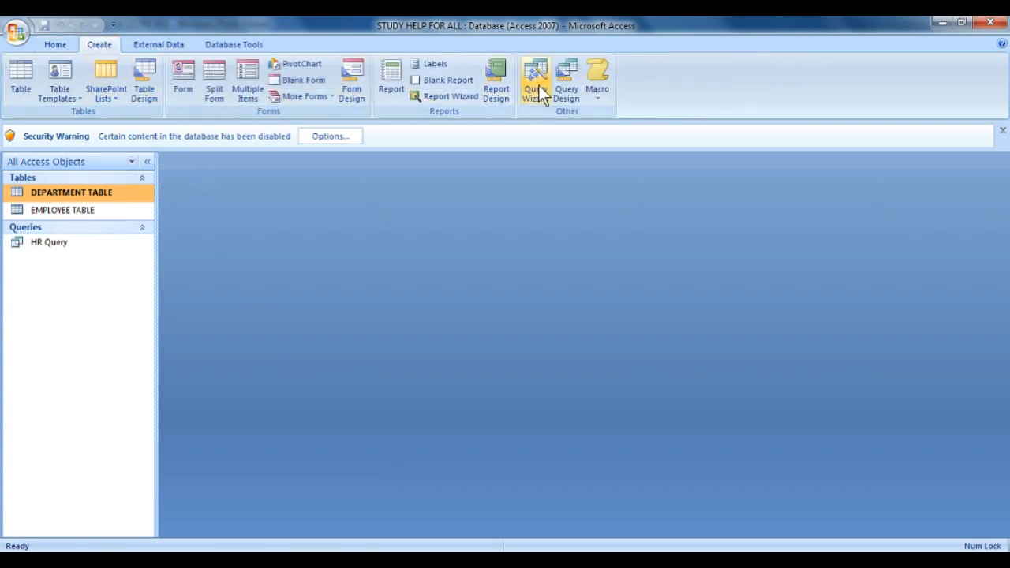
{"action": "left_click", "coordinate": [570, 89]}
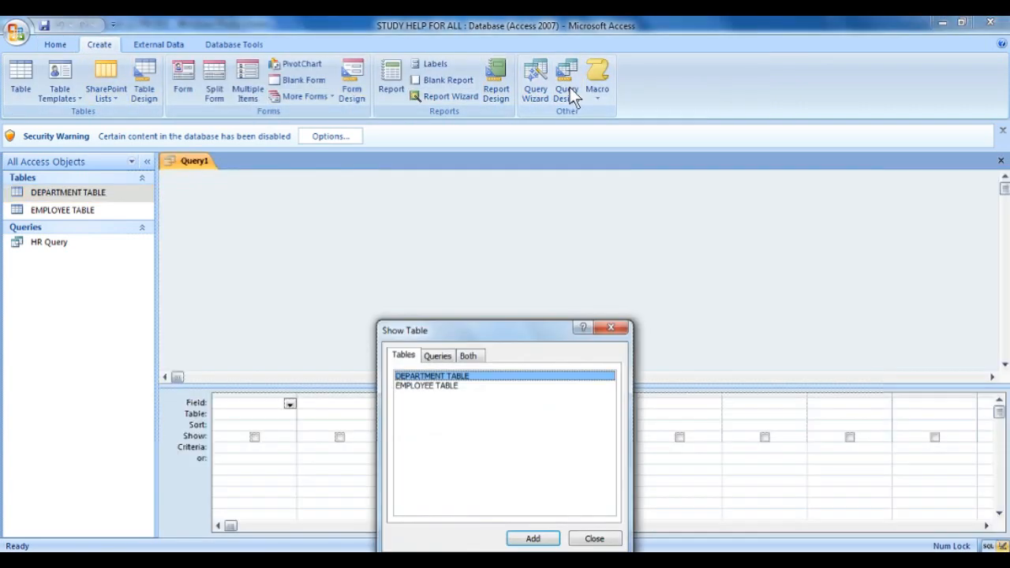
{"action": "left_click", "coordinate": [543, 385]}
{"action": "left_click", "coordinate": [540, 537]}
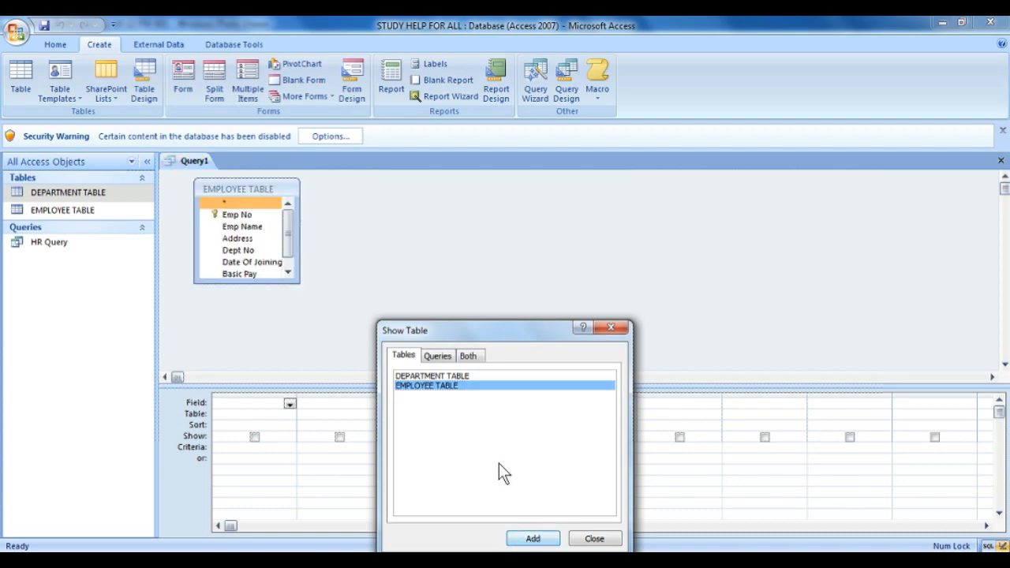
{"action": "left_click", "coordinate": [594, 539]}
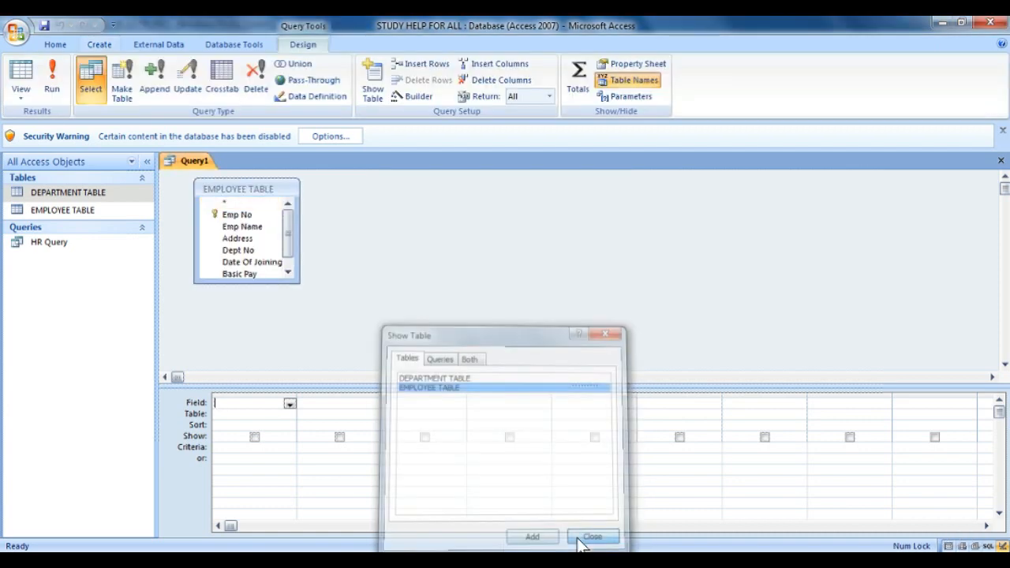
- Add the Emp Name and Address fields to the first two columns of the query grid
{"action": "left_click", "coordinate": [289, 404]}
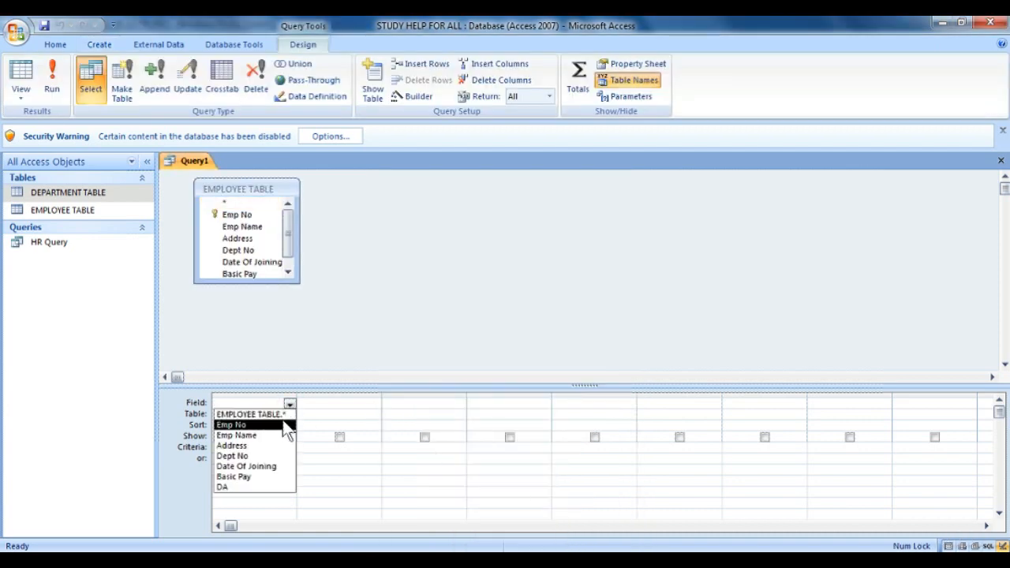
{"action": "left_click", "coordinate": [286, 435]}
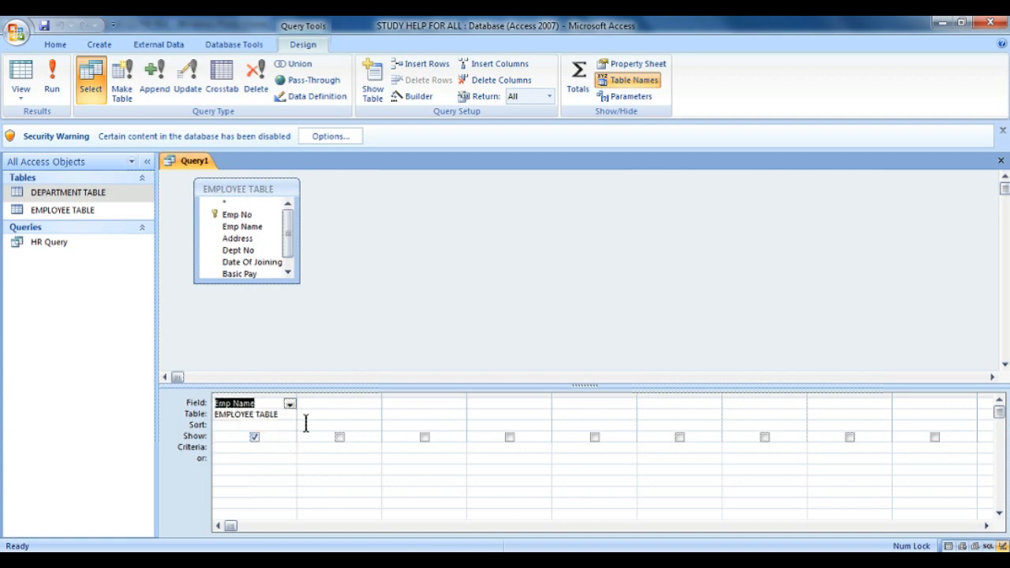
{"action": "left_click", "coordinate": [325, 413]}
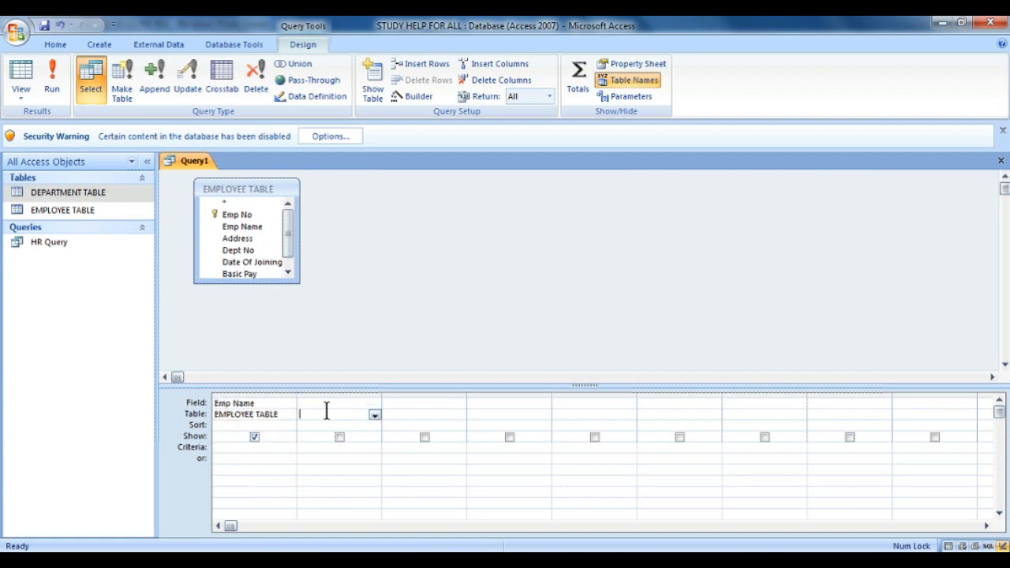
{"action": "left_click", "coordinate": [375, 404]}
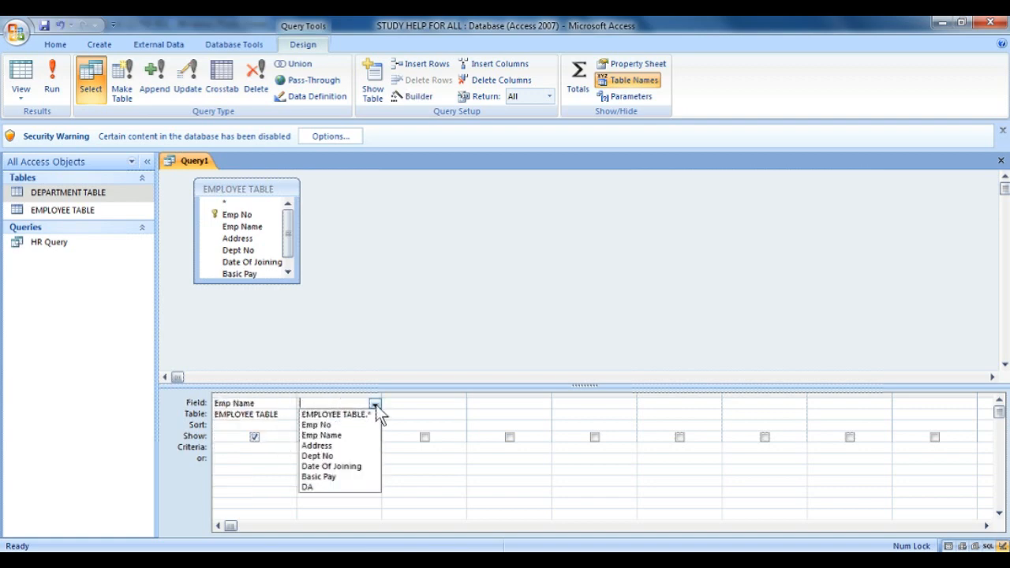
{"action": "left_click", "coordinate": [357, 446]}
- Set the Emp Name criteria to Like "R*" Or "S*" in the query grid
{"action": "left_click", "coordinate": [274, 425]}
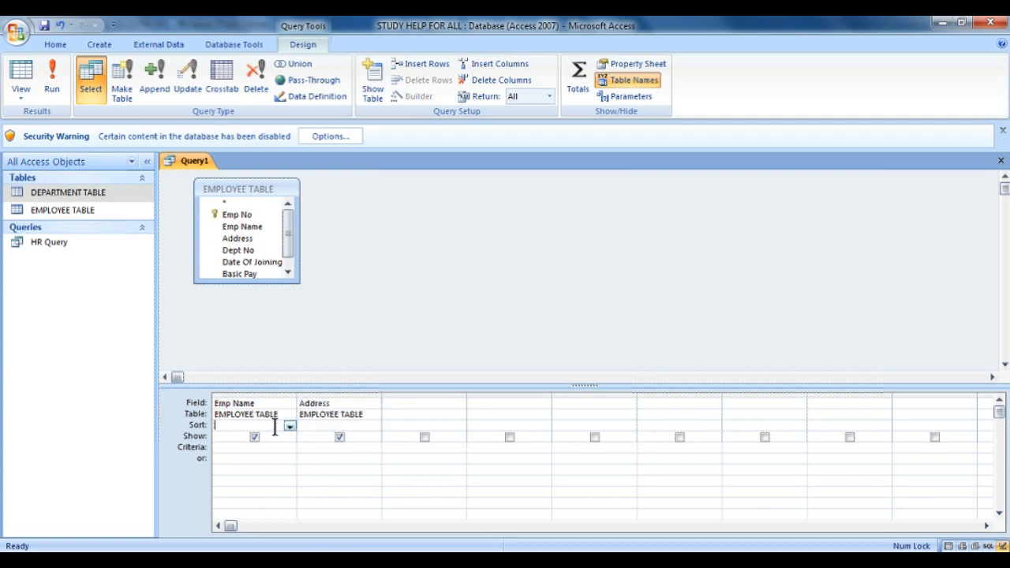
{"action": "left_click", "coordinate": [274, 446]}
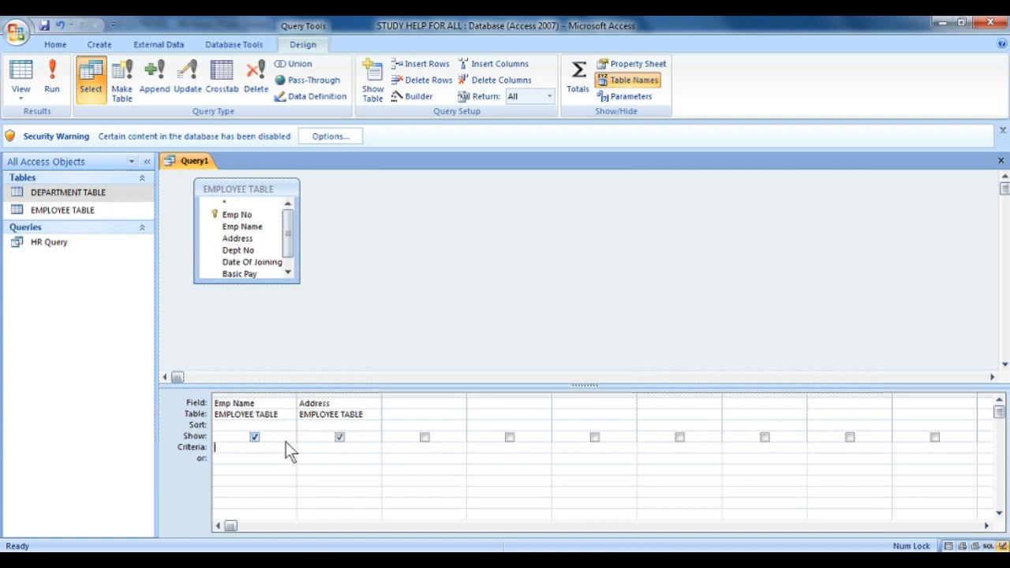
{"action": "key", "text": "Caps_Lock"}
{"action": "type", "text": "L"}
{"action": "key", "text": "Caps_Lock"}
{"action": "type", "text": "ike \""}
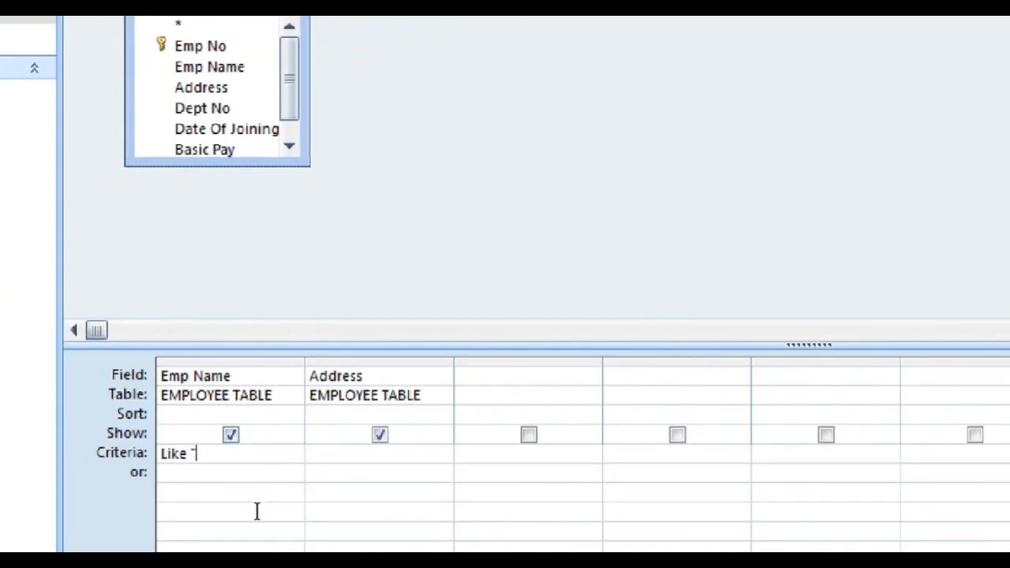
{"action": "type", "text": "r"}
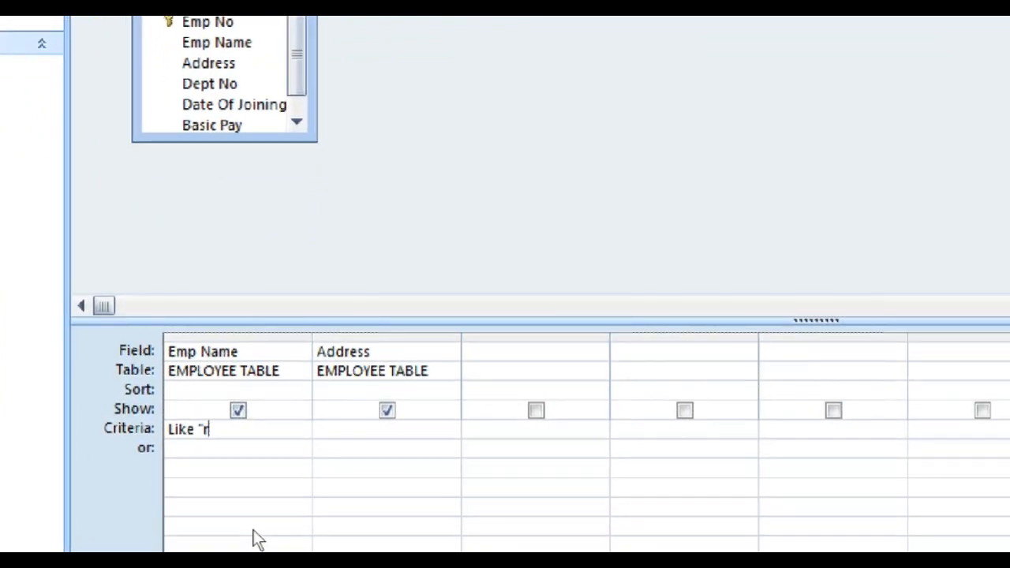
{"action": "key", "text": "BackSpace"}
{"action": "type", "text": "R*\" or"}
{"action": "key", "text": "BackSpace"}
{"action": "key", "text": "BackSpace"}
{"action": "type", "text": "Or"}
{"action": "key", "text": "BackSpace"}
{"action": "key", "text": "BackSpace"}
{"action": "key", "text": "BackSpace"}
{"action": "key", "text": "BackSpace"}
{"action": "type", "text": "Or \"S"}
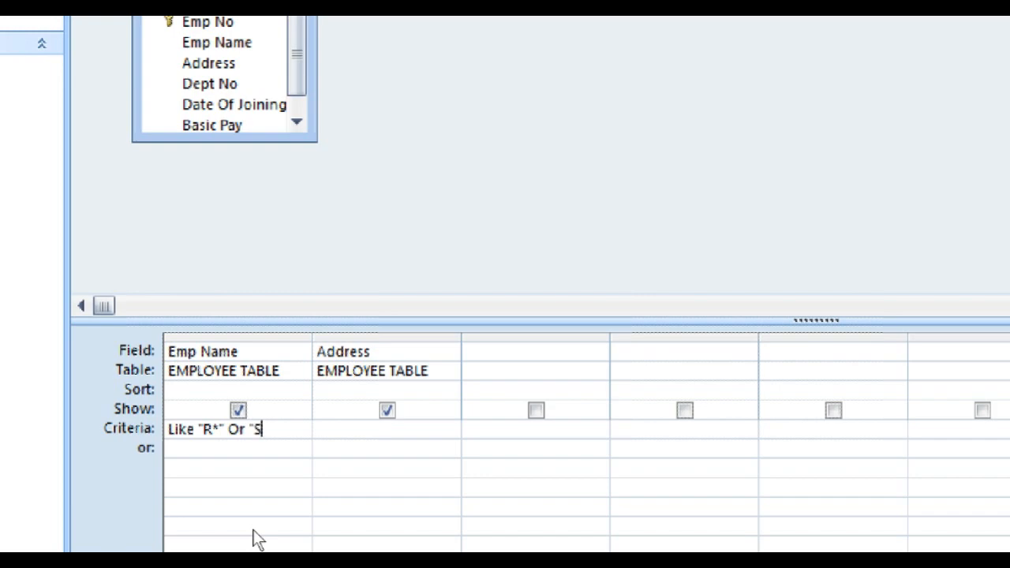
{"action": "type", "text": "*\""}
{"action": "type", "text": "\""}
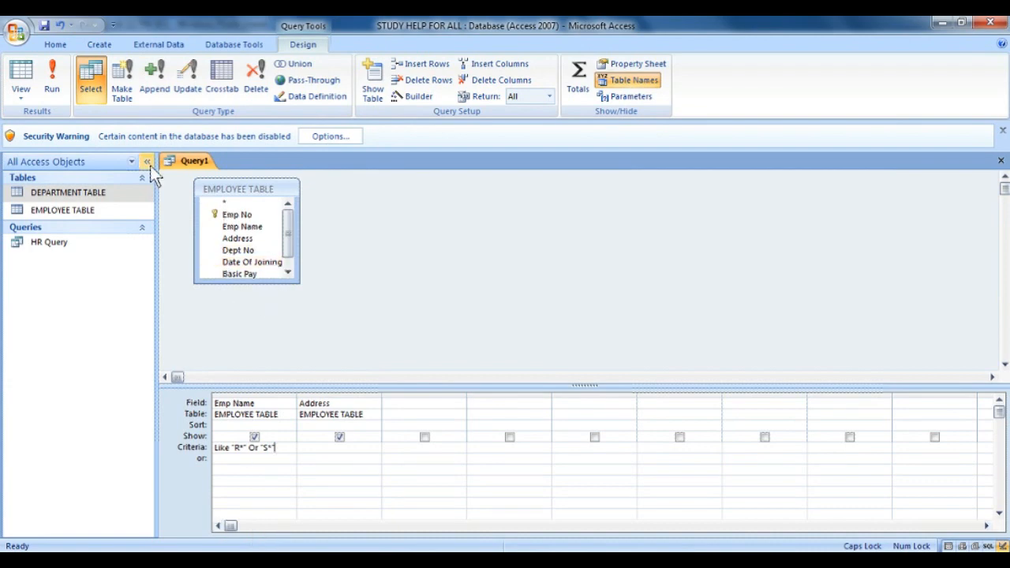
- Run the query and review the employee names and addresses it returns
{"action": "left_click", "coordinate": [52, 82]}
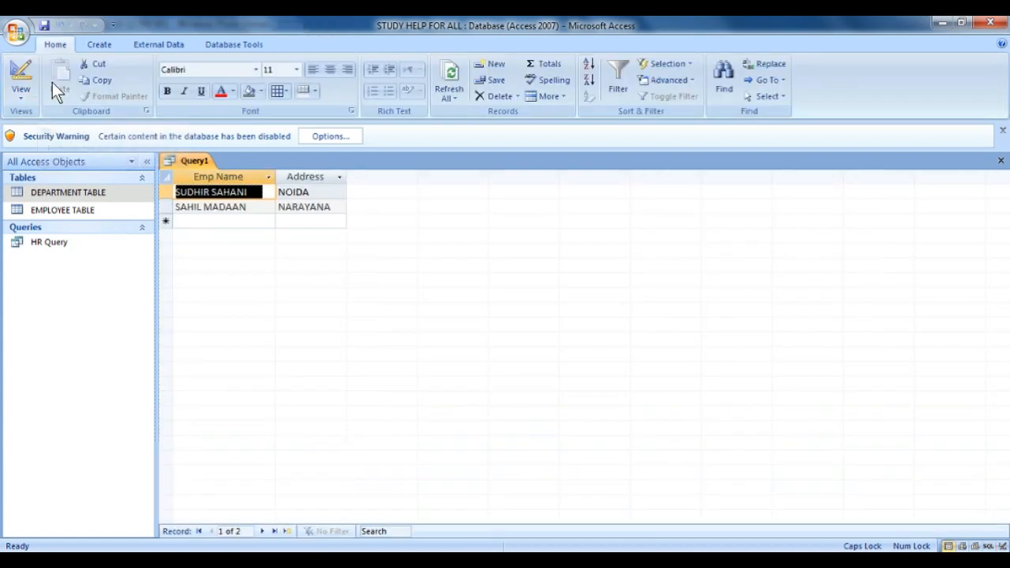
{"action": "left_click", "coordinate": [245, 197]}
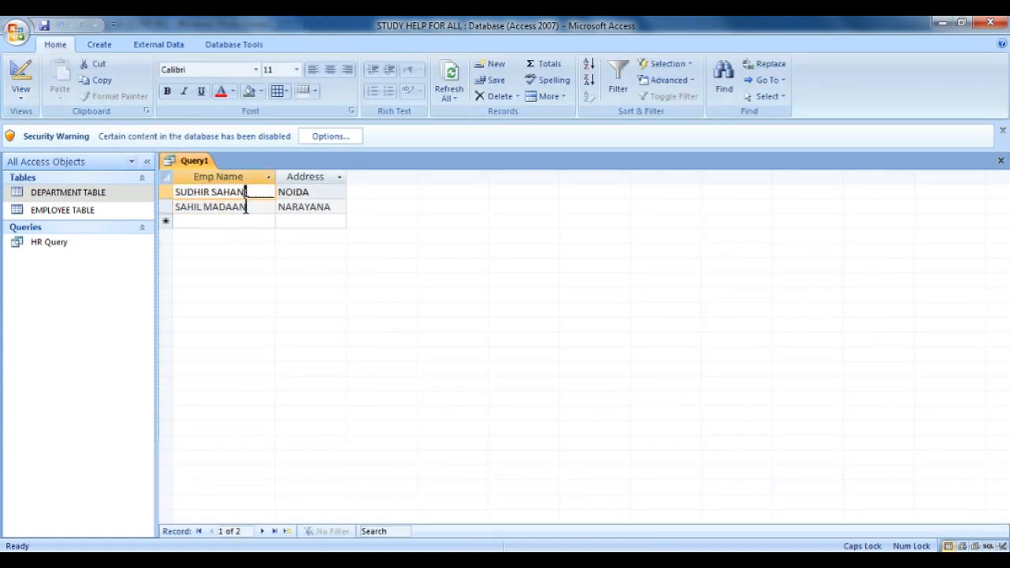
{"action": "left_click", "coordinate": [246, 207]}
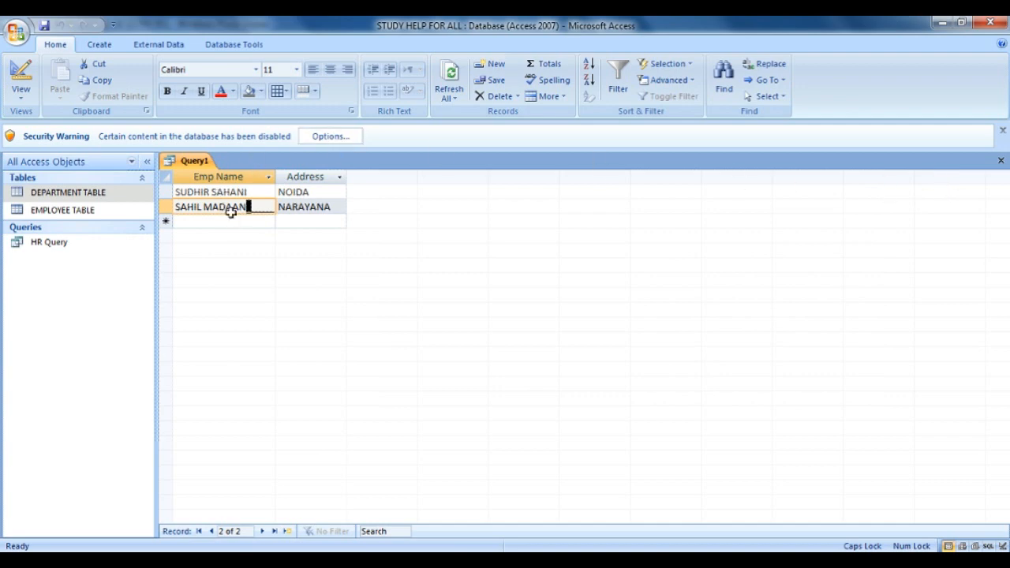
- Close the query results and save the query under the name R + S QUERY
{"action": "left_click", "coordinate": [1000, 161]}
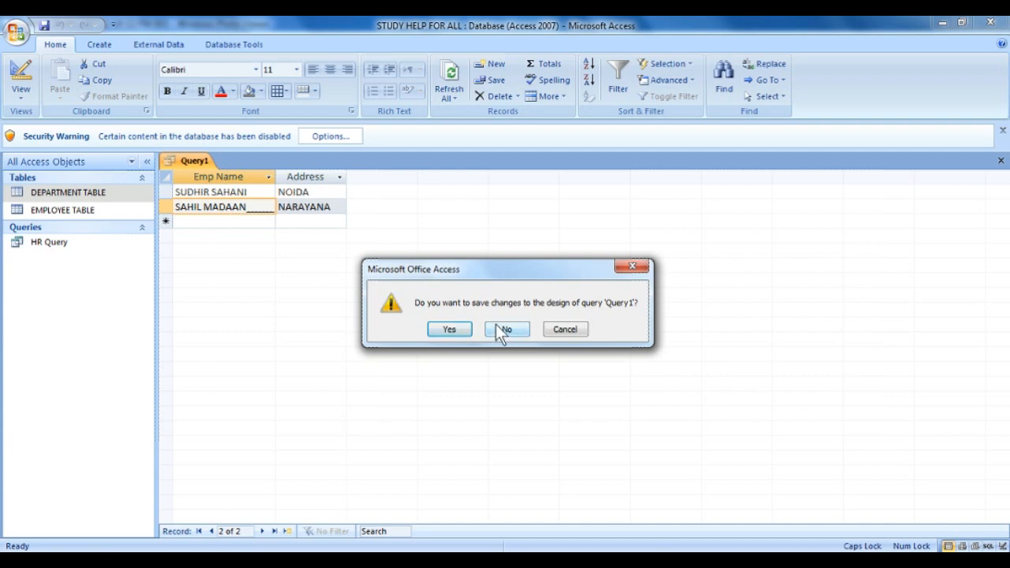
{"action": "left_click", "coordinate": [449, 329]}
{"action": "key", "text": "BackSpace"}
{"action": "type", "text": "R "}
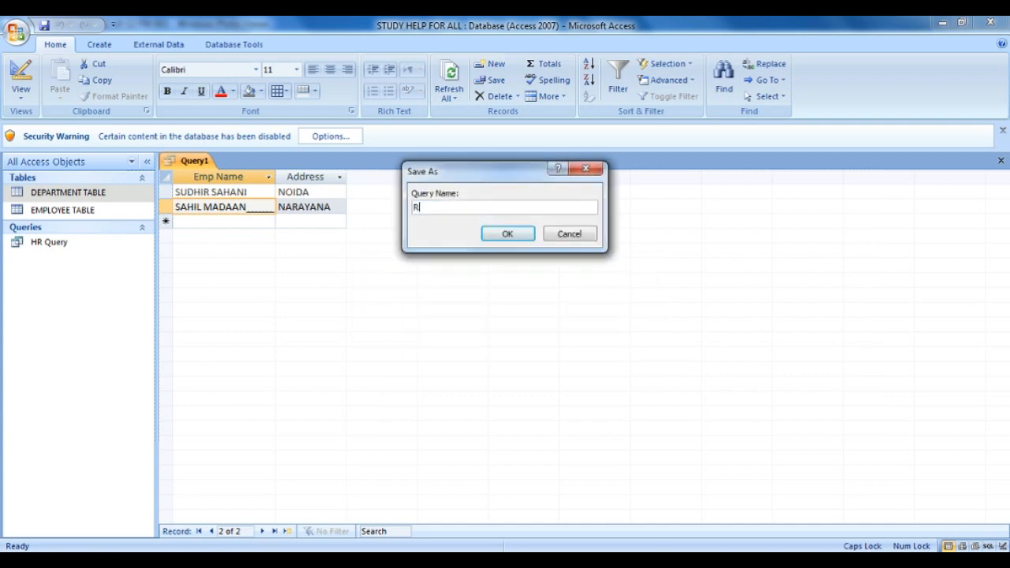
{"action": "type", "text": "+ S QUERY"}
{"action": "key", "text": "Return"}
- Open EMPLOYEE TABLE, check the query task list in Windows Photo Viewer and return to Microsoft Access
{"action": "double_click", "coordinate": [142, 209]}
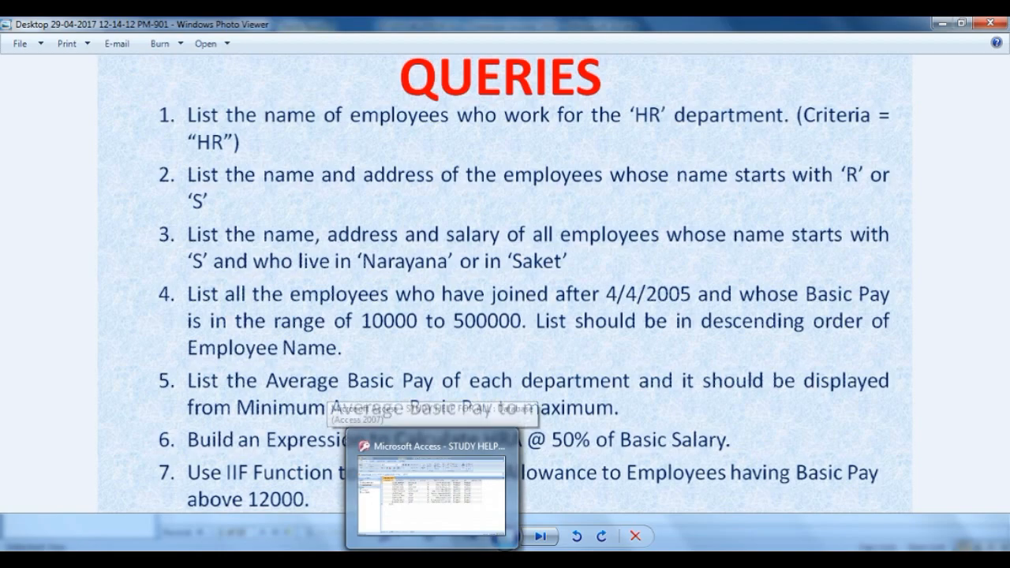
{"action": "left_click", "coordinate": [429, 502]}
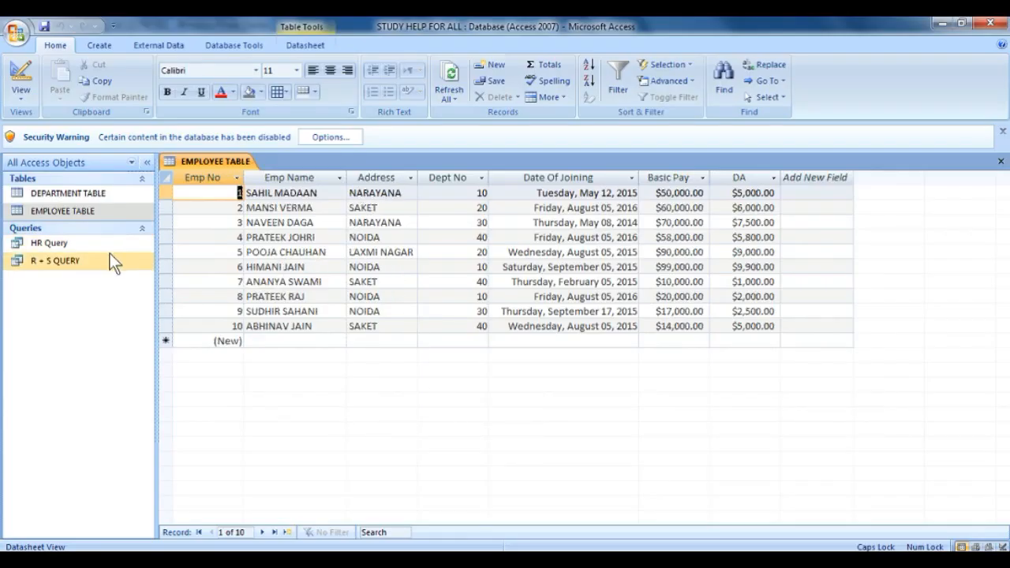
- Create a new query in design view containing only EMPLOYEE TABLE
{"action": "left_click", "coordinate": [99, 45]}
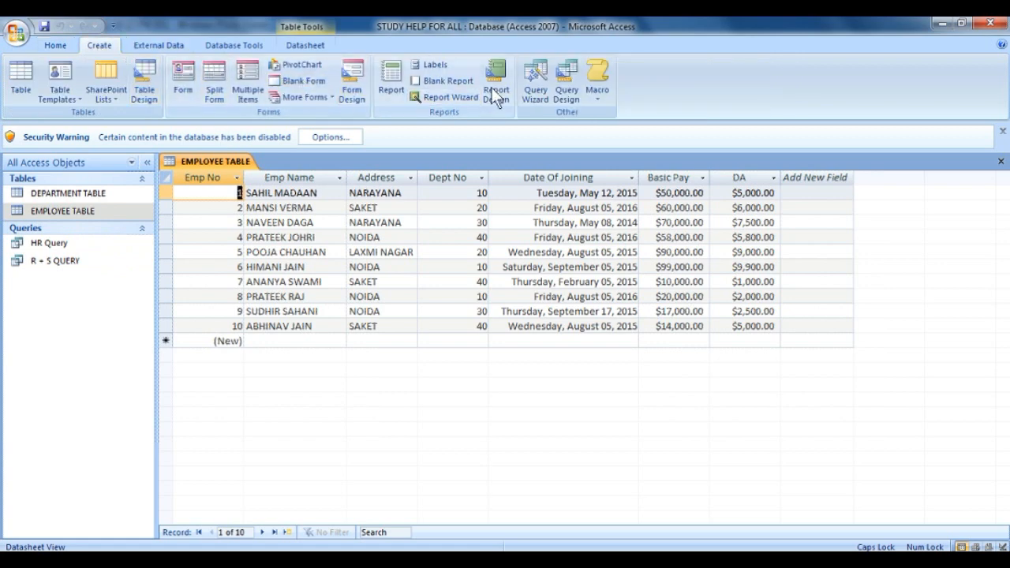
{"action": "left_click", "coordinate": [561, 90]}
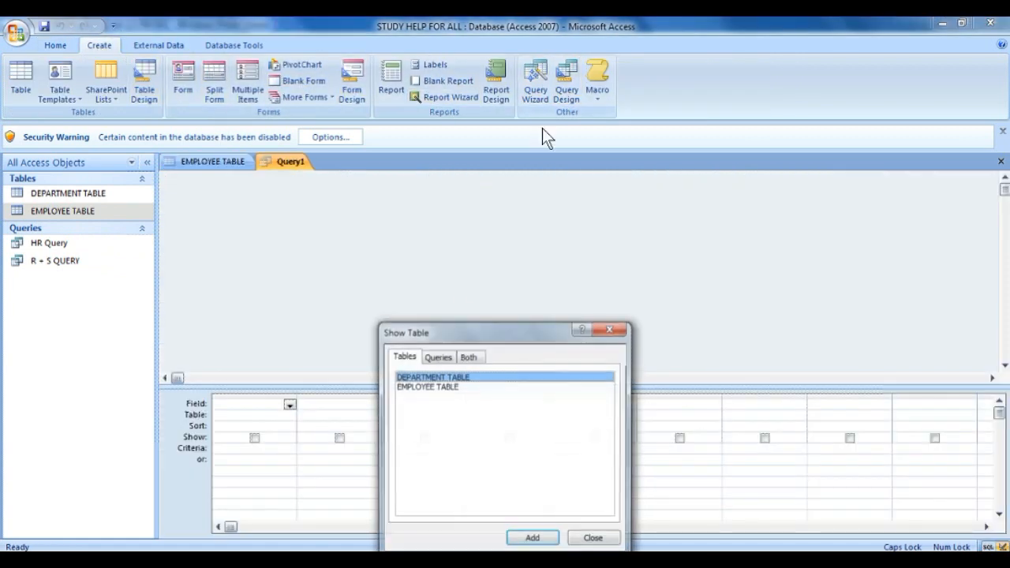
{"action": "left_click", "coordinate": [508, 387]}
{"action": "left_click_drag", "start_coordinate": [510, 330], "coordinate": [451, 244]}
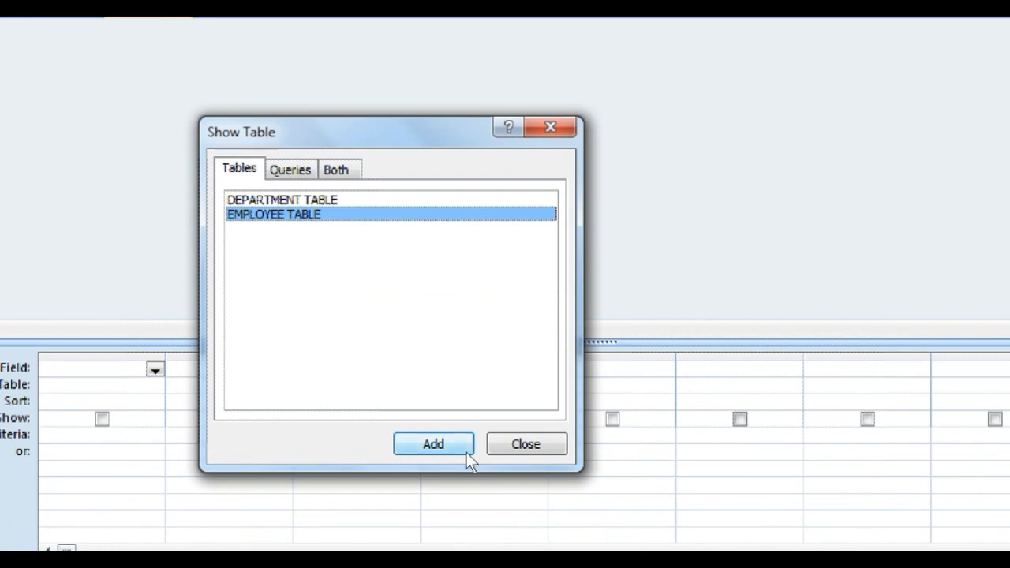
{"action": "left_click", "coordinate": [465, 450]}
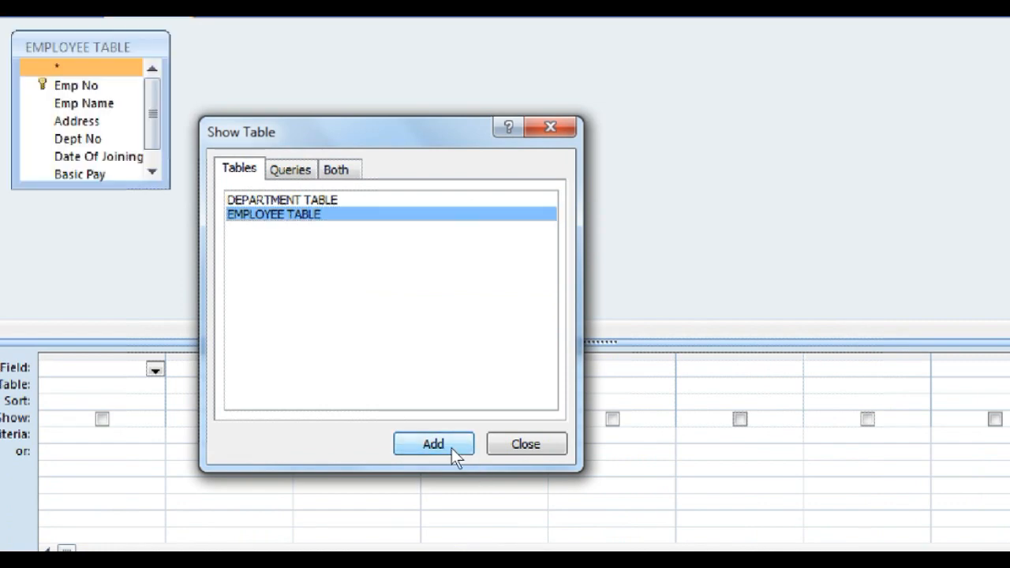
{"action": "left_click", "coordinate": [551, 453]}
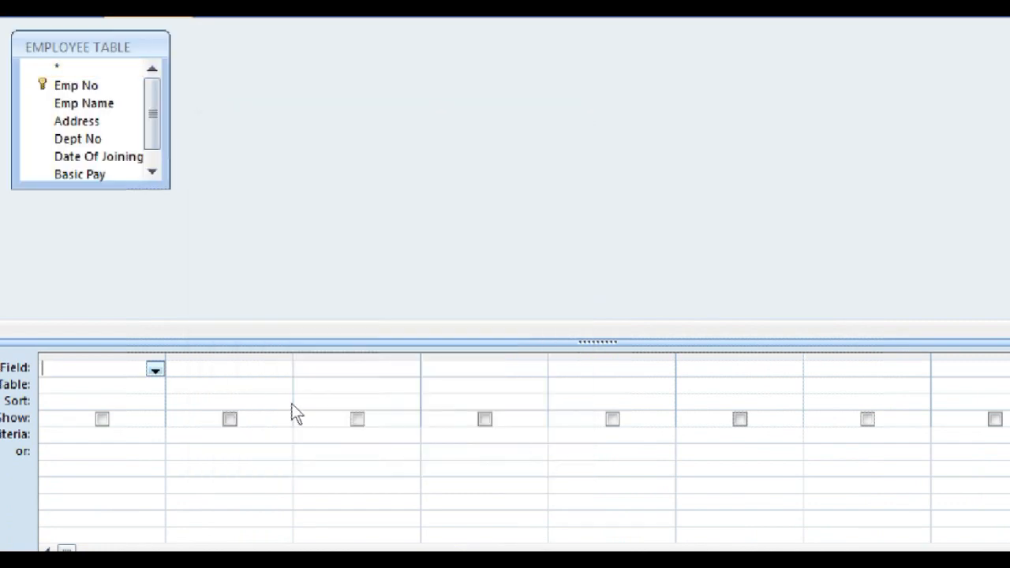
- Add the Emp Name field to the first column of the query grid with the criteria Like "S*"
{"action": "key", "text": "alt+Down"}
{"action": "key", "text": "Down"}
{"action": "key", "text": "Down"}
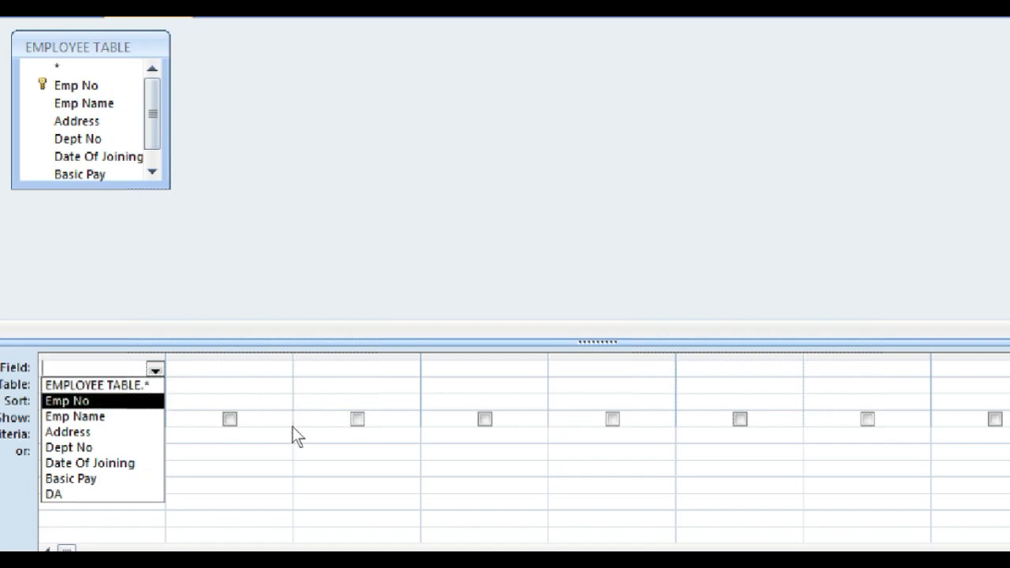
{"action": "key", "text": "Down"}
{"action": "key", "text": "Return"}
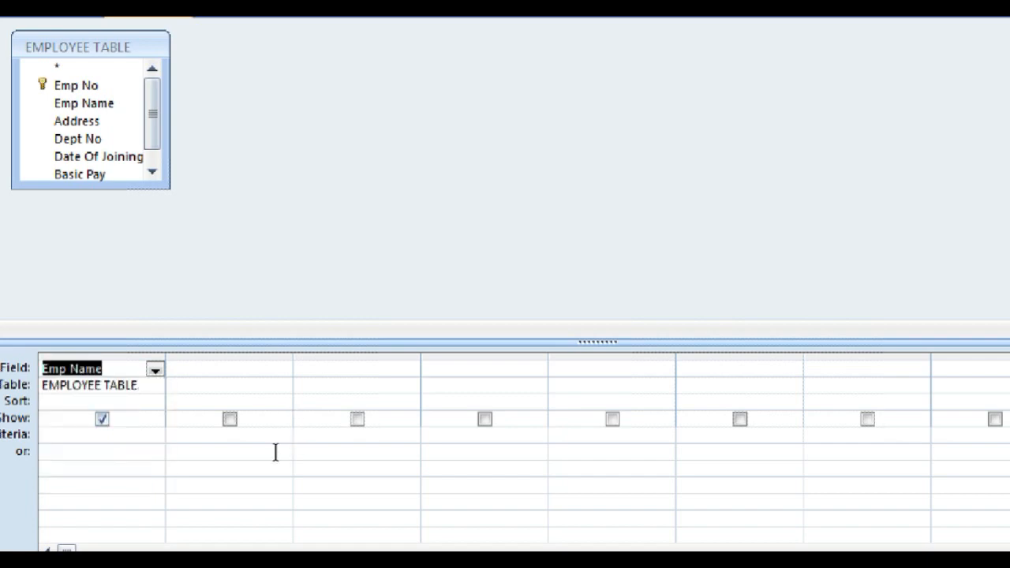
{"action": "key", "text": "Down"}
{"action": "key", "text": "Down"}
{"action": "key", "text": "Down"}
{"action": "key", "text": "Down"}
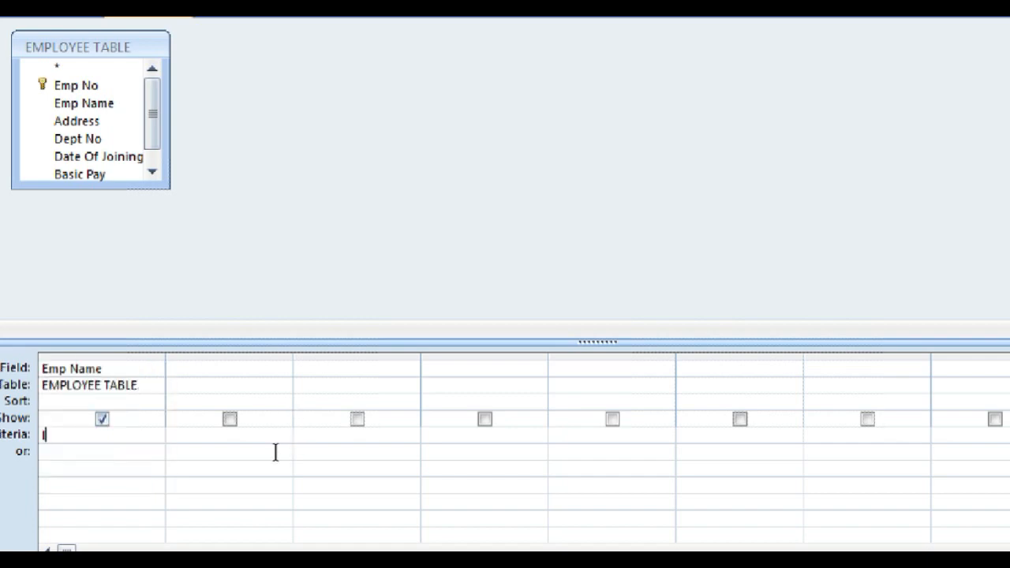
{"action": "type", "text": "Like \"S*\""}
- Add the Address field to the second column of the query grid with the criteria "NARAYANA" or "SAKET"
{"action": "left_click", "coordinate": [233, 369]}
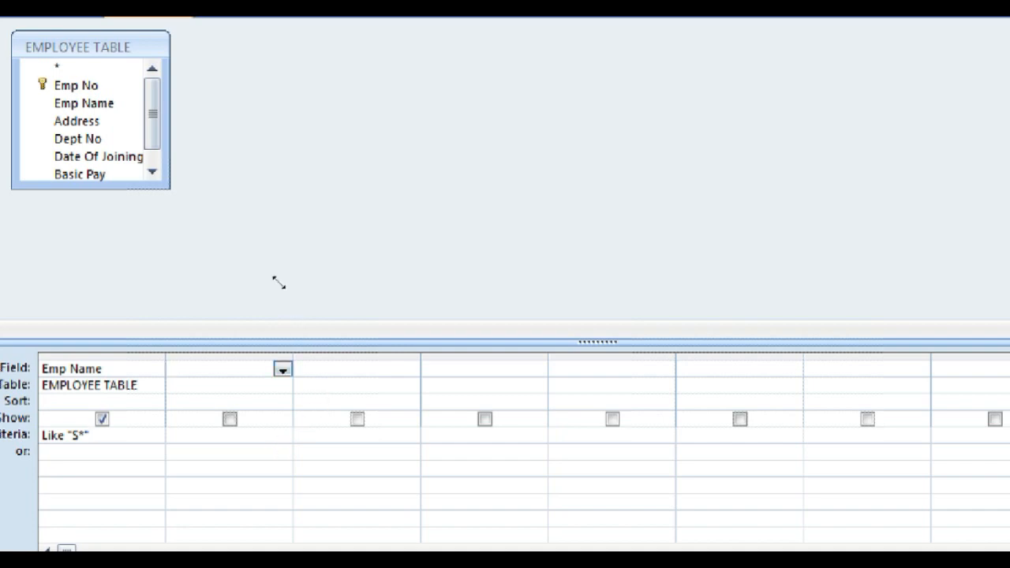
{"action": "left_click", "coordinate": [282, 370]}
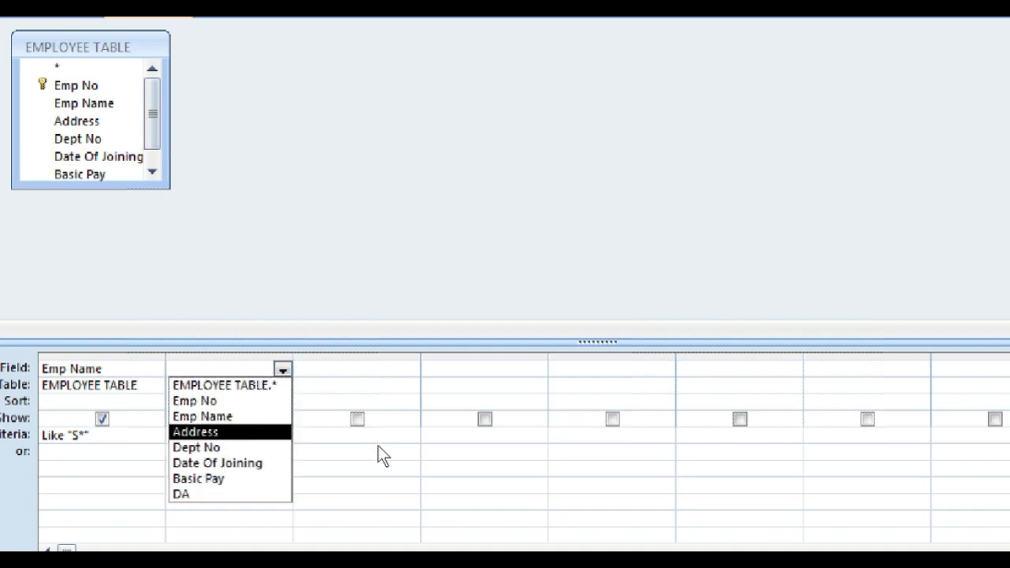
{"action": "left_click", "coordinate": [237, 433]}
{"action": "left_click", "coordinate": [224, 403]}
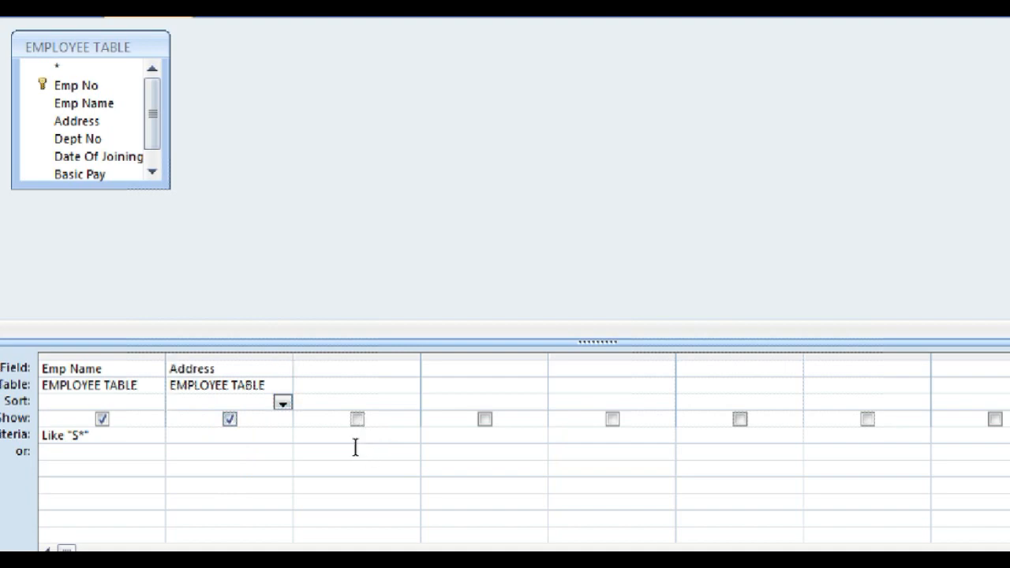
{"action": "key", "text": "Down"}
{"action": "key", "text": "Down"}
{"action": "type", "text": "\"NARAY"}
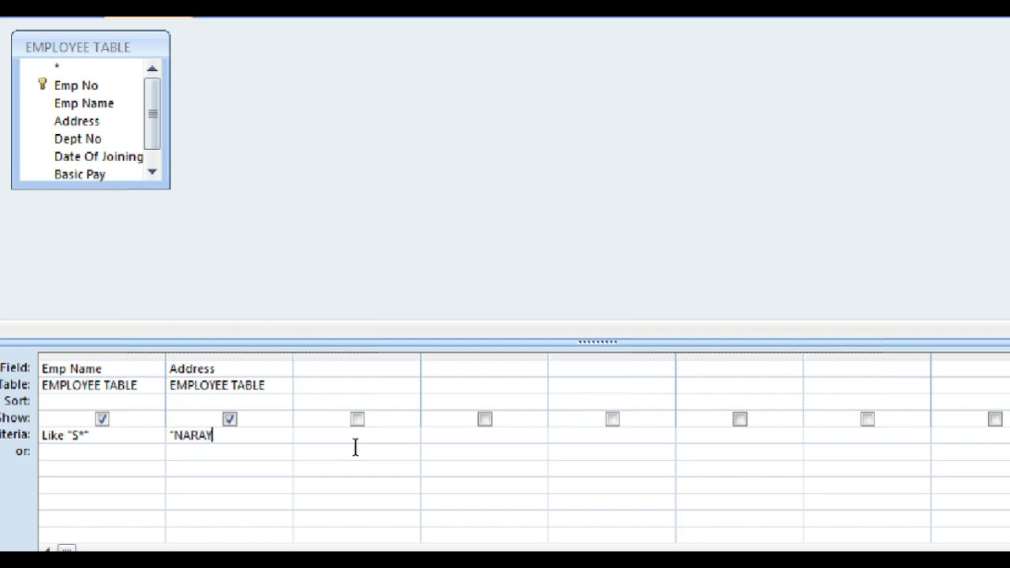
{"action": "type", "text": "ANA\" or \"SA"}
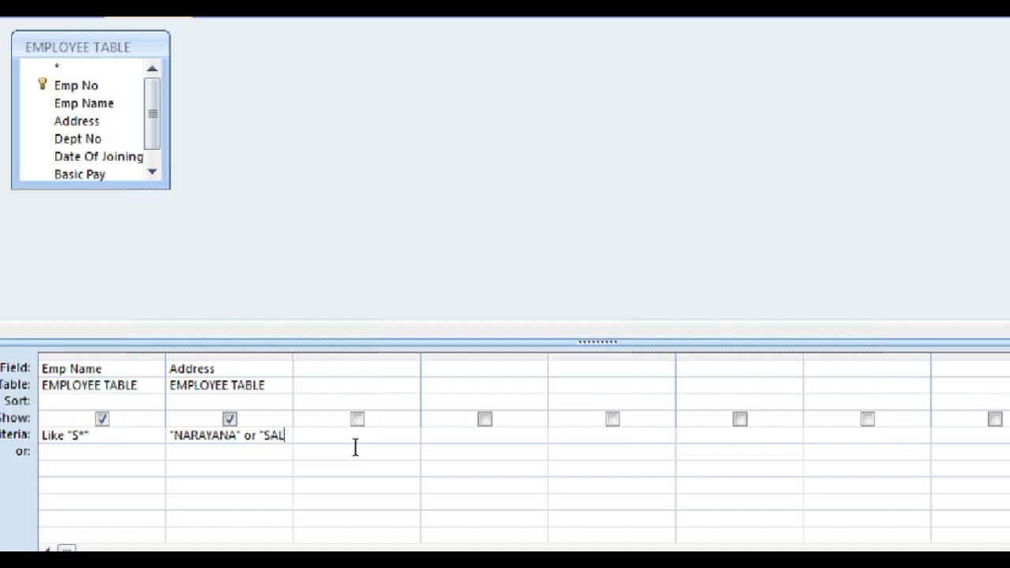
{"action": "type", "text": "KET\""}
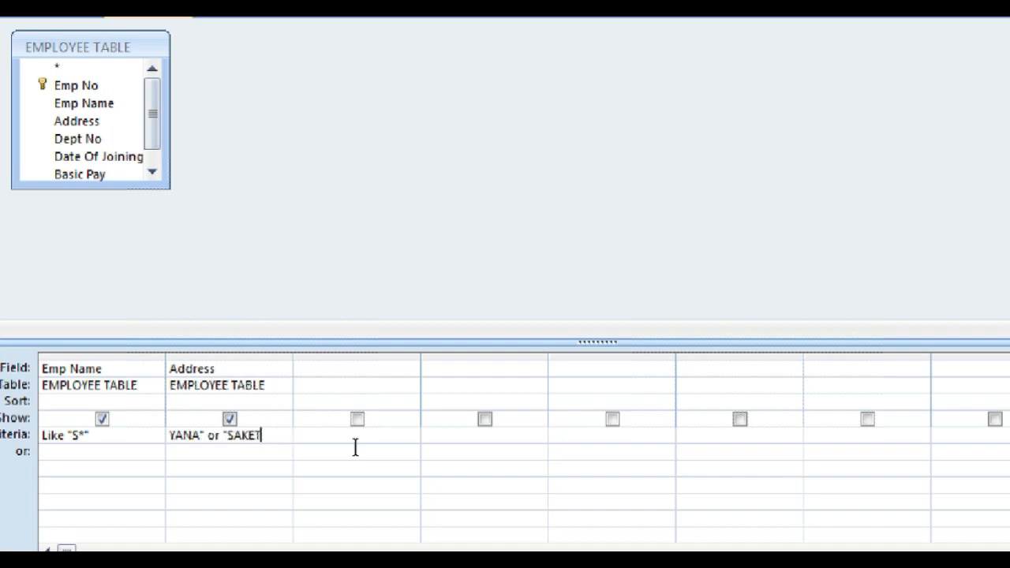
{"action": "key", "text": "ctrl+Left"}
{"action": "key", "text": "ctrl+Left"}
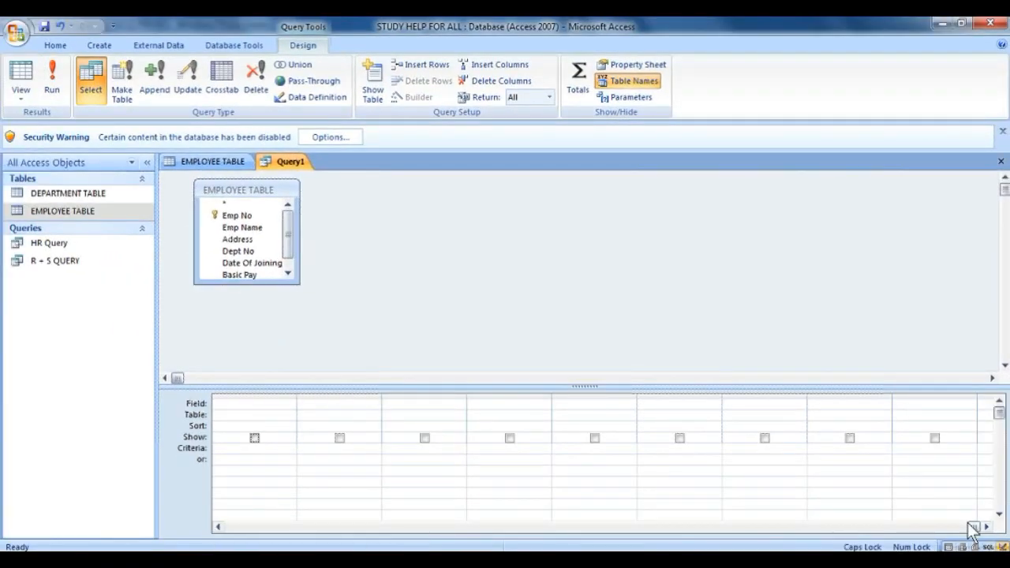
- Add the Basic Pay and DA fields to the third and fourth columns of the query grid
{"action": "left_click_drag", "start_coordinate": [977, 527], "coordinate": [928, 533]}
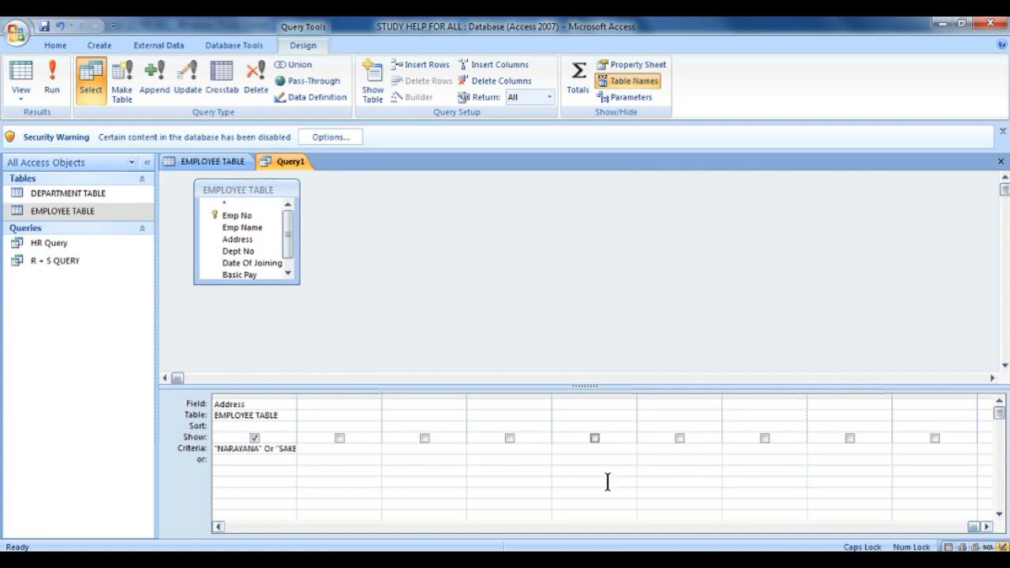
{"action": "left_click", "coordinate": [284, 459]}
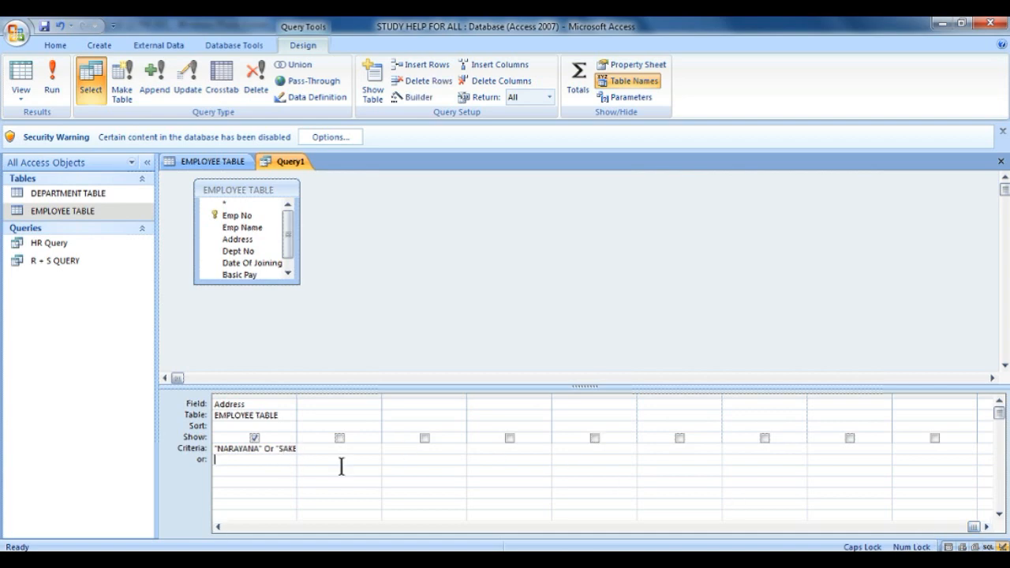
{"action": "left_click", "coordinate": [224, 528]}
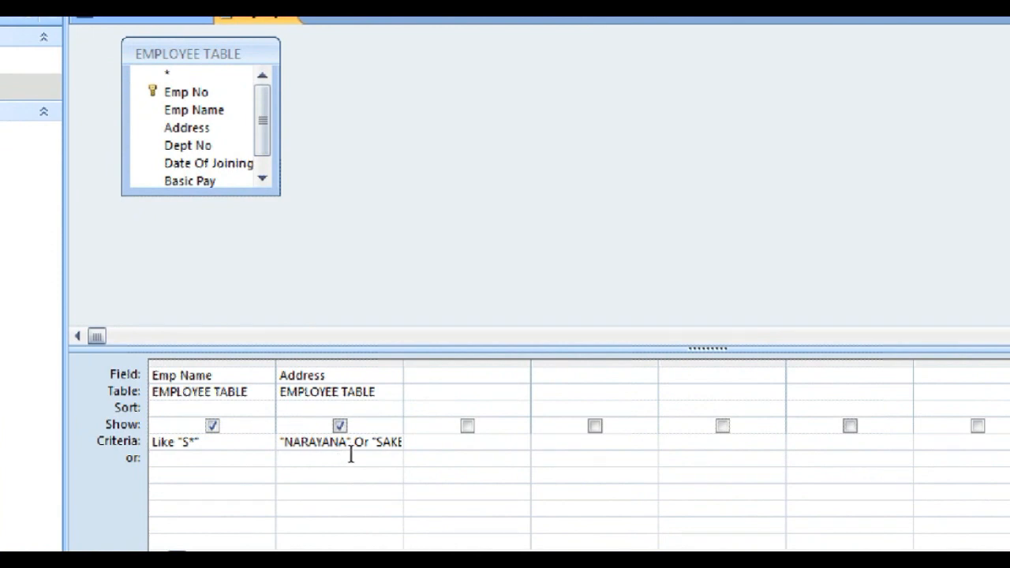
{"action": "left_click", "coordinate": [408, 405]}
{"action": "left_click", "coordinate": [521, 377]}
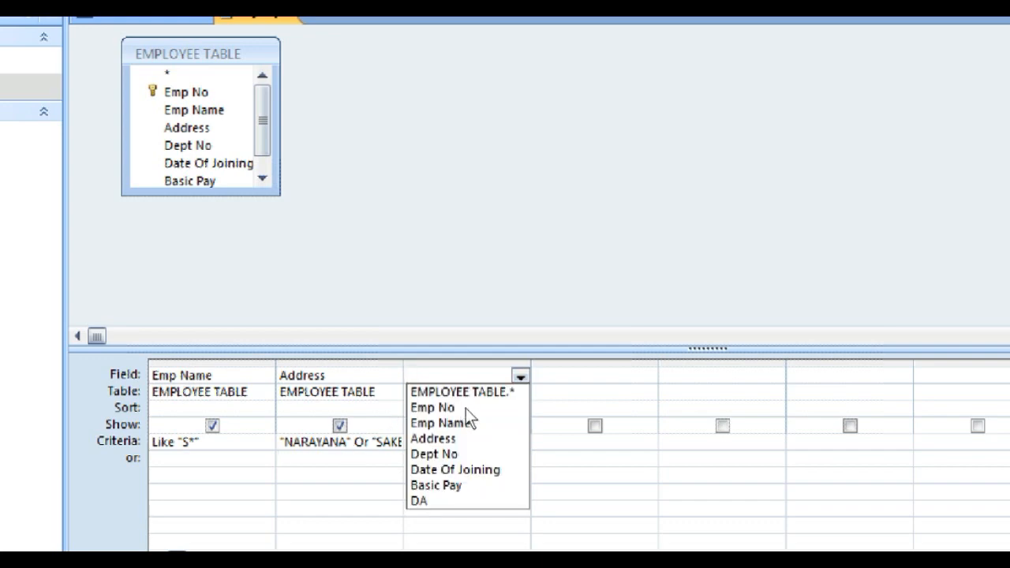
{"action": "left_click", "coordinate": [442, 486]}
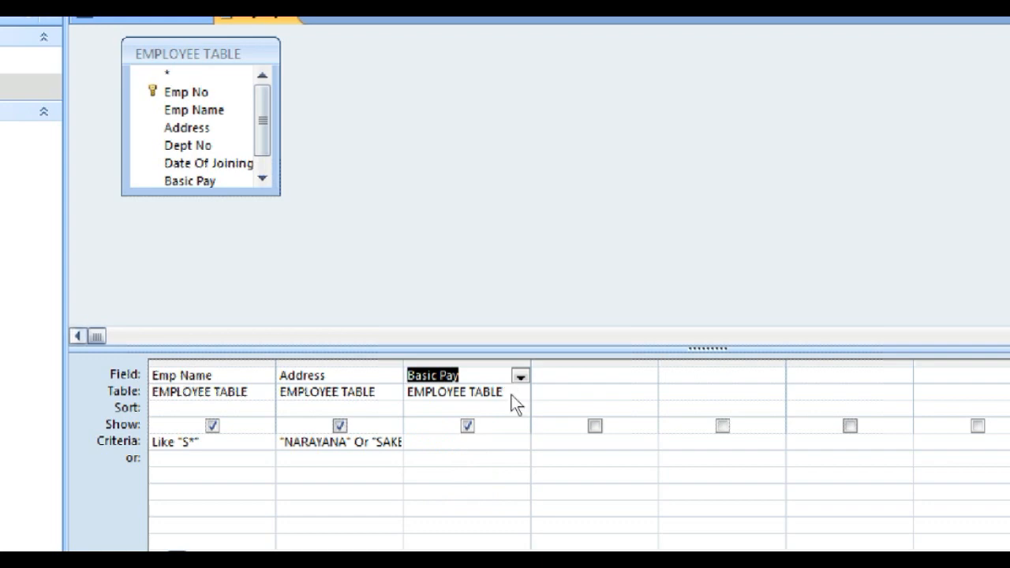
{"action": "key", "text": "Tab"}
{"action": "key", "text": "alt+Down"}
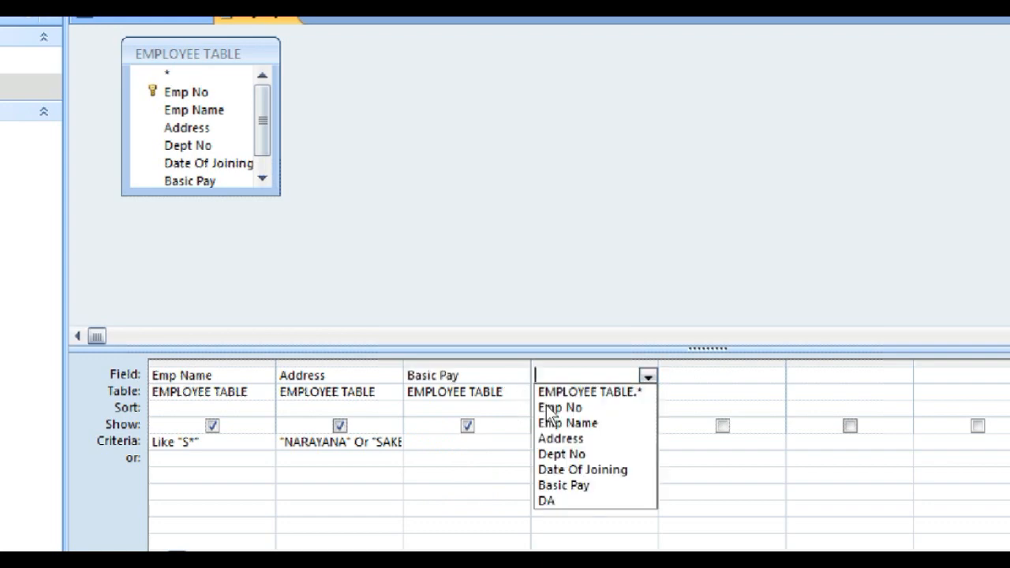
{"action": "left_click", "coordinate": [538, 498]}
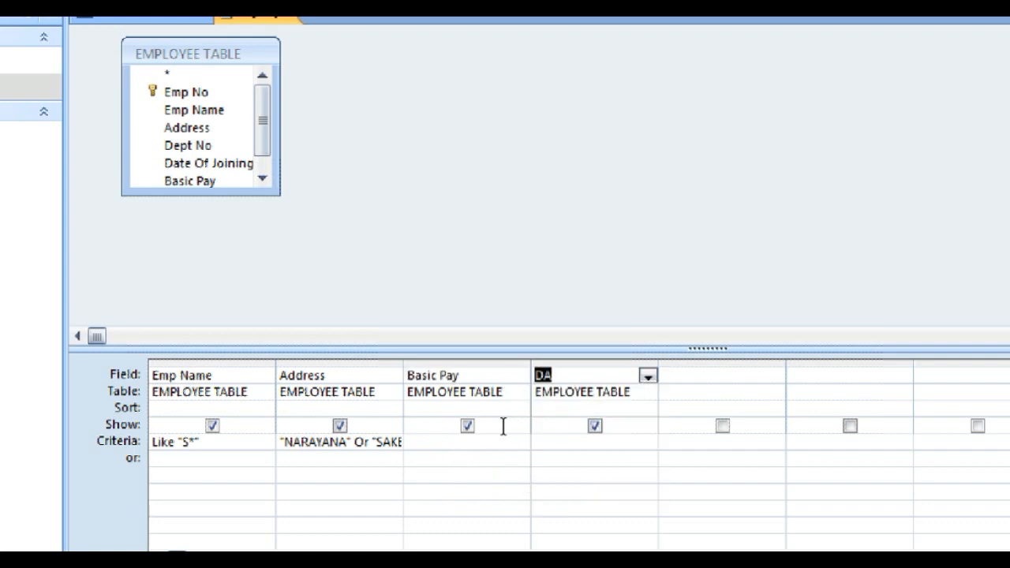
{"action": "key", "text": "Down"}
{"action": "key", "text": "Down"}
{"action": "left_click", "coordinate": [423, 410]}
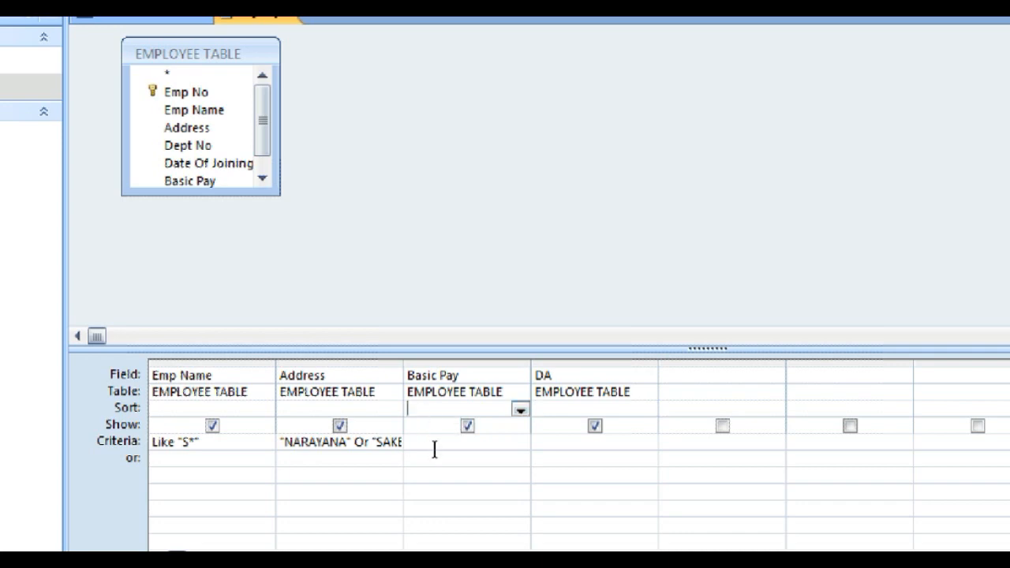
{"action": "left_click", "coordinate": [434, 449]}
- Widen the Address column of the query grid and choose Address as its field again
{"action": "left_click", "coordinate": [392, 378]}
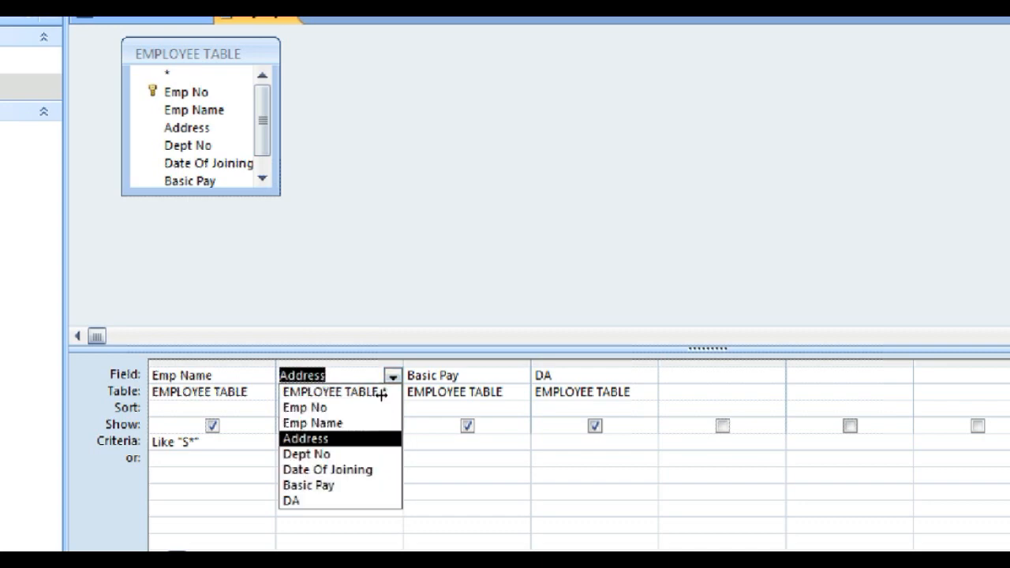
{"action": "left_click_drag", "start_coordinate": [403, 365], "coordinate": [438, 366]}
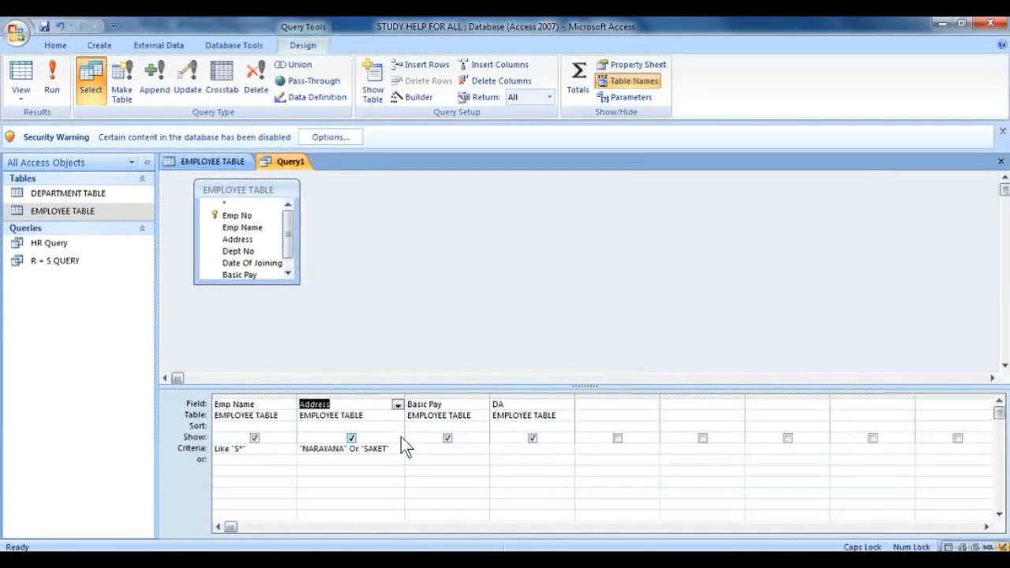
{"action": "key", "text": "Delete"}
{"action": "left_click", "coordinate": [398, 408]}
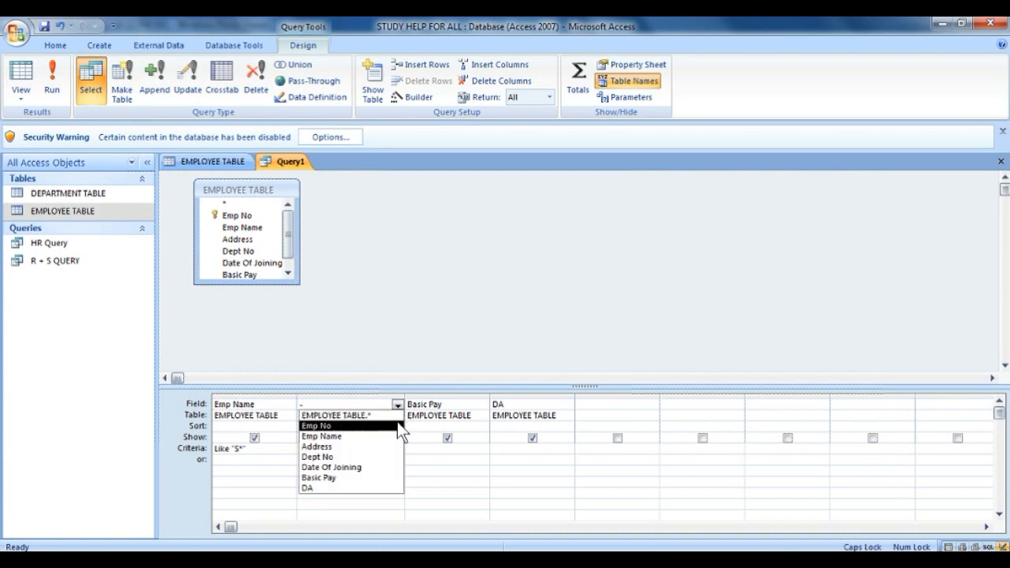
{"action": "left_click", "coordinate": [388, 449]}
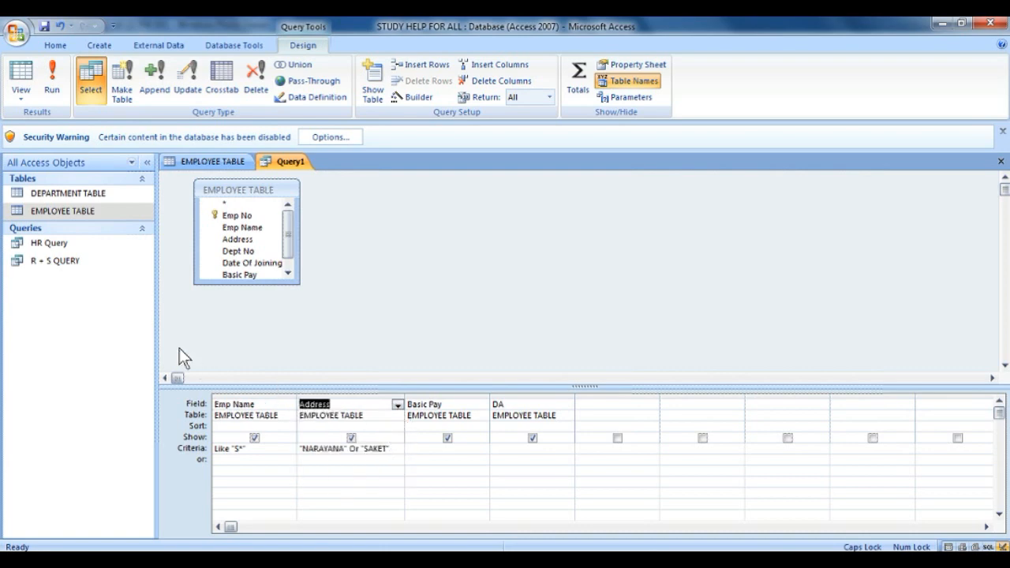
- Run the query and check the employee name and address in the resulting datasheet
{"action": "left_click", "coordinate": [47, 82]}
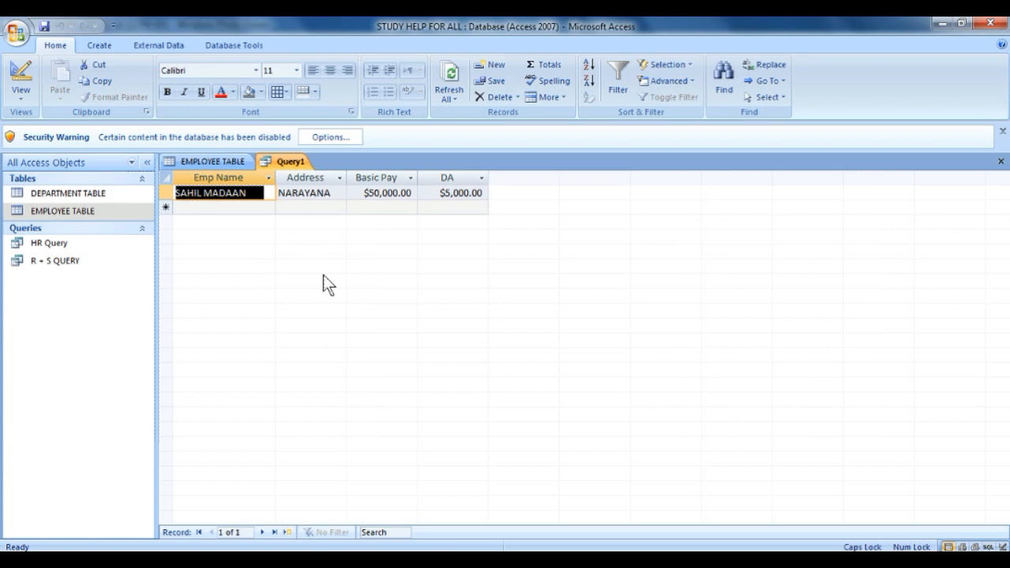
{"action": "left_click", "coordinate": [304, 198]}
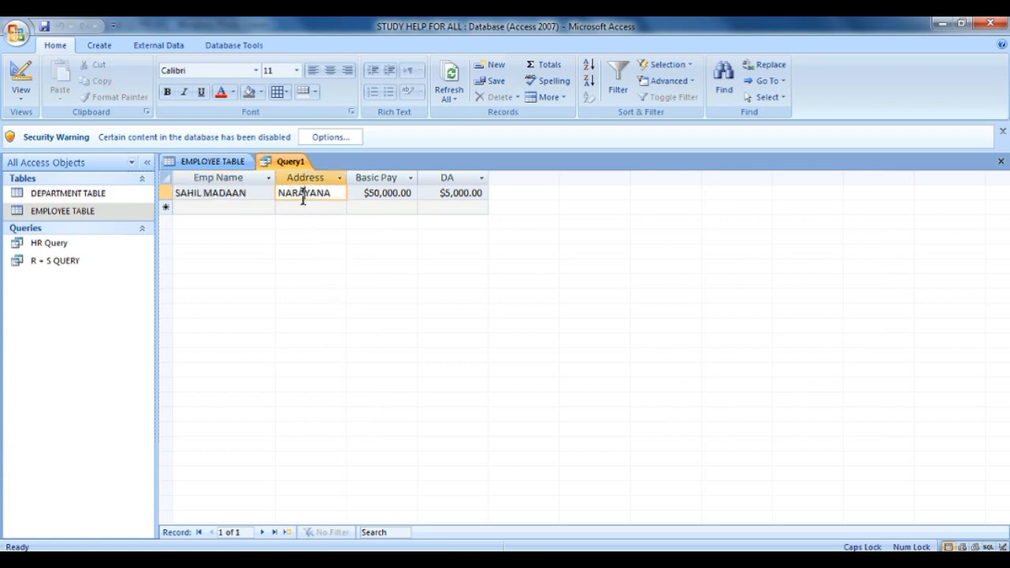
{"action": "left_click", "coordinate": [222, 193]}
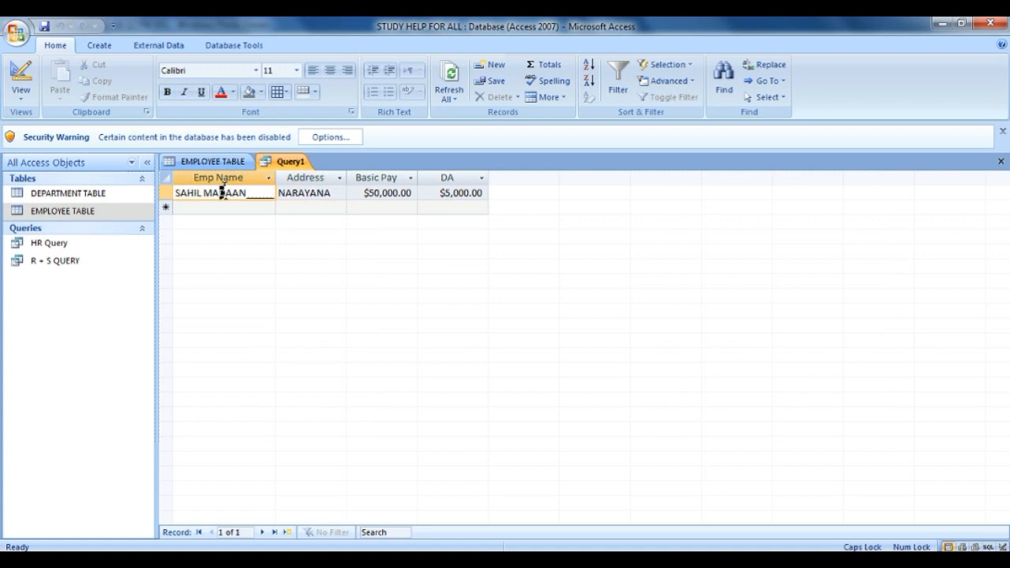
- Close the query and save it as NARAYAN + SAKET QUERY
{"action": "left_click", "coordinate": [1001, 162]}
{"action": "left_click", "coordinate": [462, 326]}
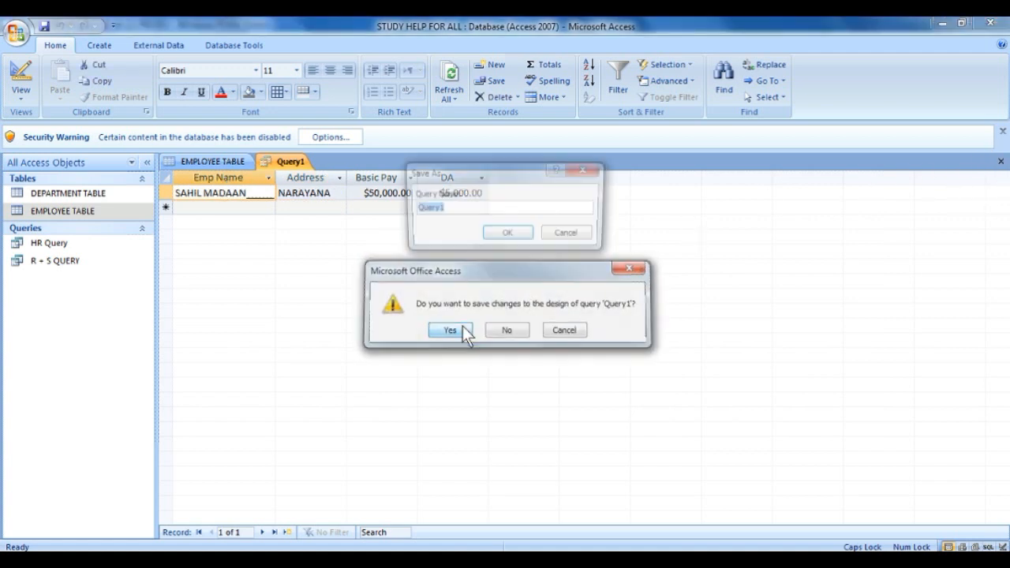
{"action": "key", "text": "BackSpace"}
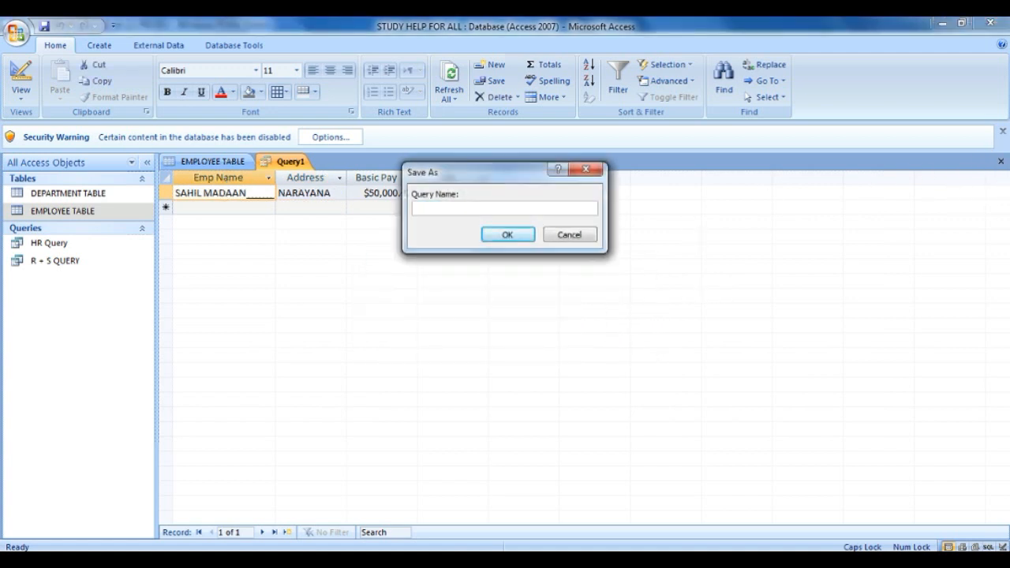
{"action": "type", "text": "NARAYAN + SAKET"}
{"action": "type", "text": "QUERY"}
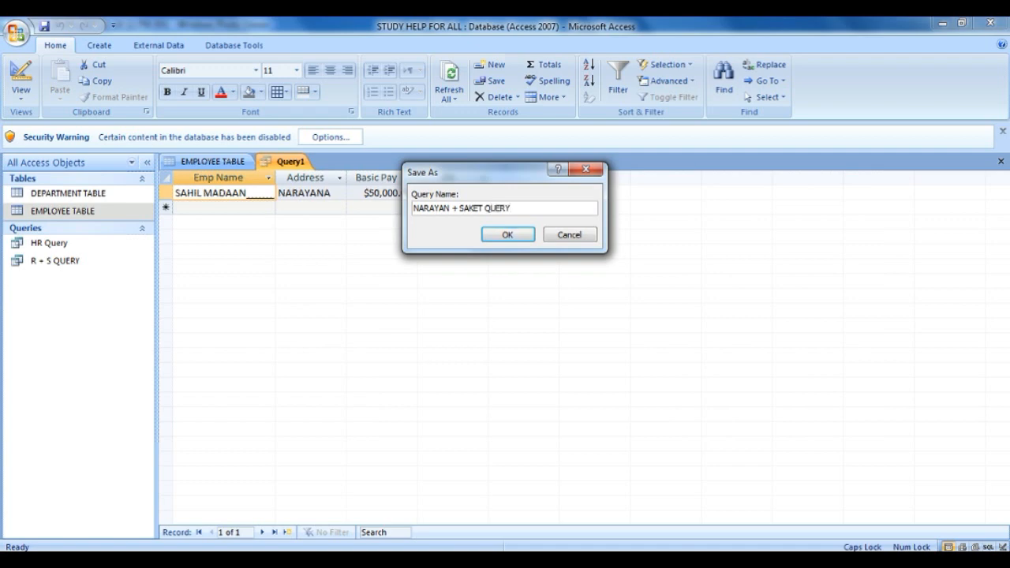
{"action": "key", "text": "Return"}
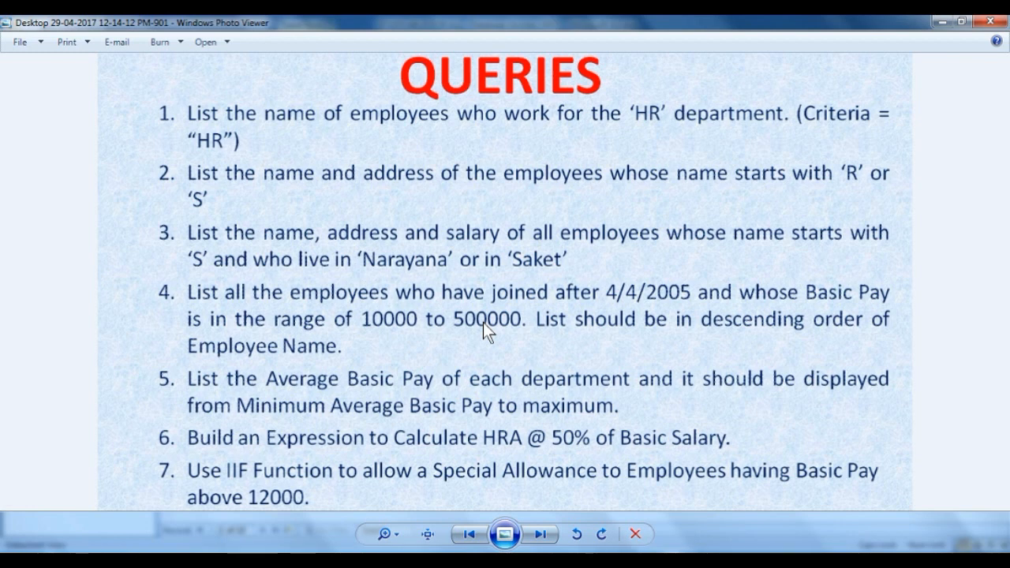
- Return to EMPLOYEE TABLE in Access and set the Date Of Joining of Emp No 1 to 12/05/2003
{"action": "left_click", "coordinate": [942, 22]}
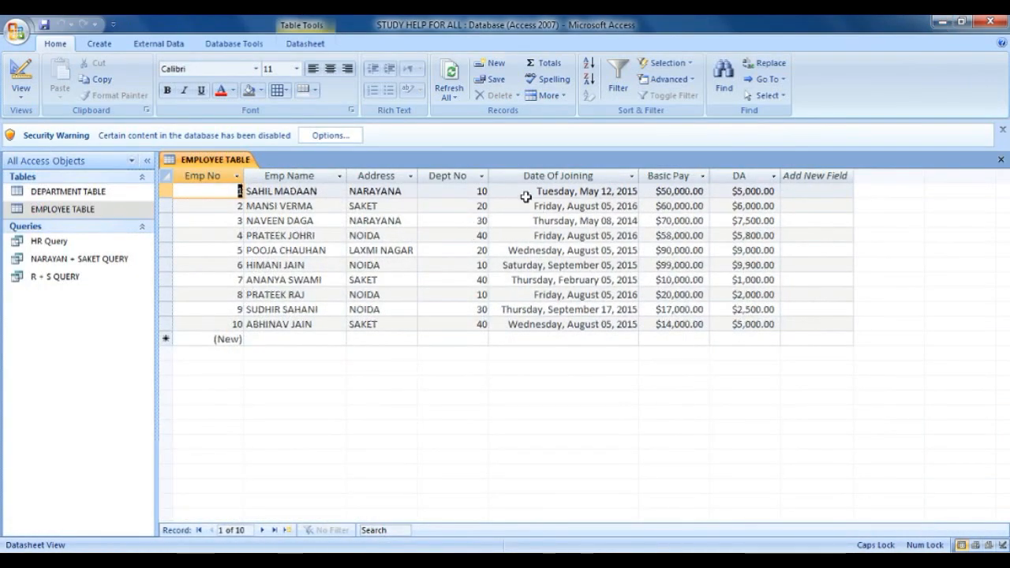
{"action": "left_click", "coordinate": [606, 193]}
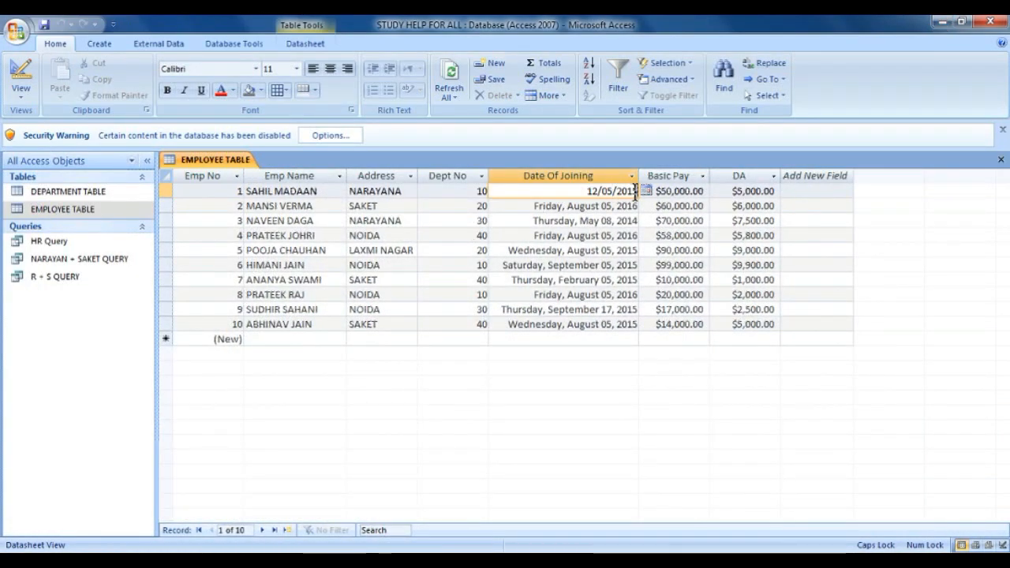
{"action": "key", "text": "BackSpace"}
{"action": "key", "text": "BackSpace"}
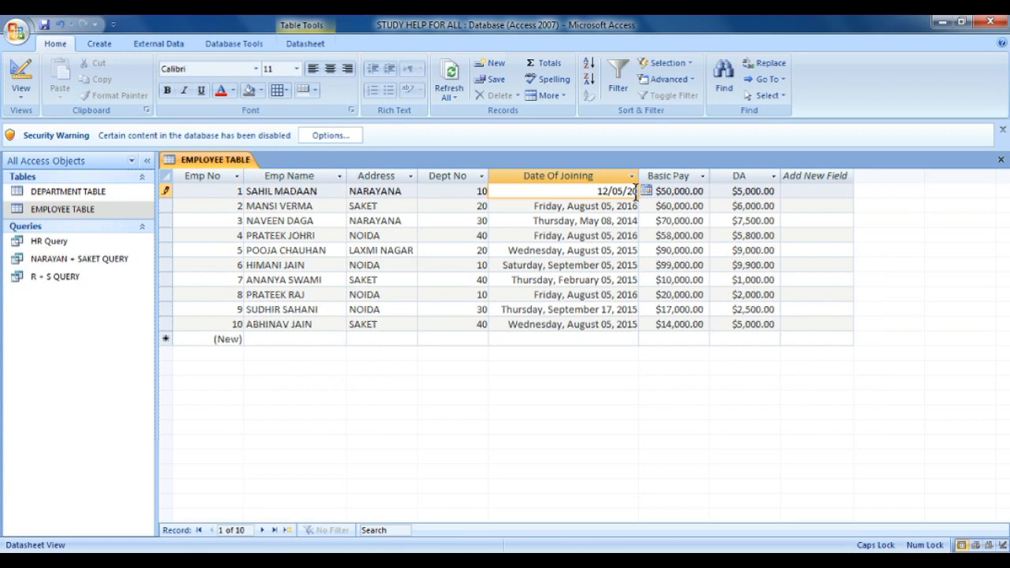
{"action": "type", "text": "03"}
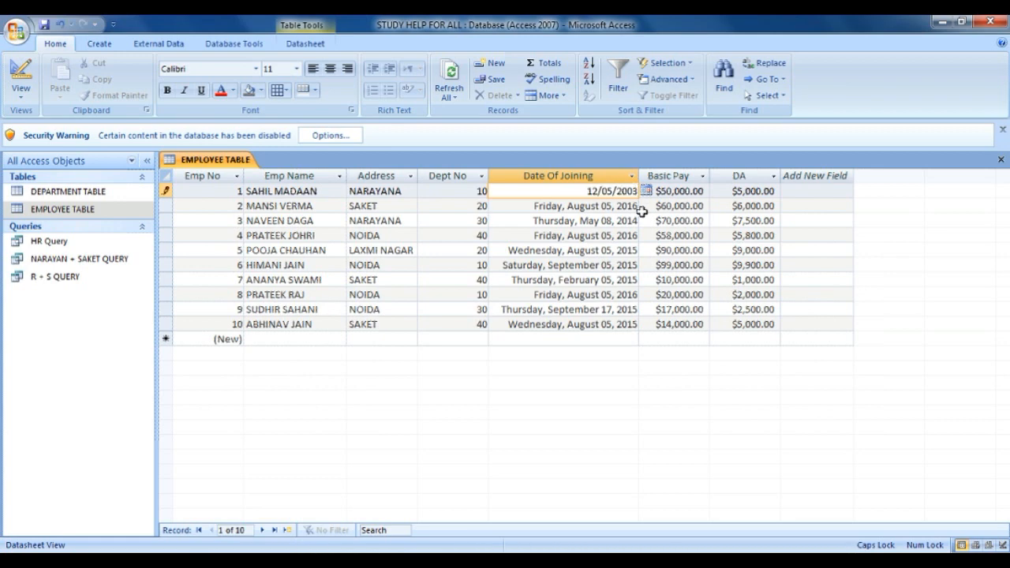
{"action": "key", "text": "Tab"}
- Set the Date Of Joining of Emp No 2 to 05/08/2004
{"action": "left_click", "coordinate": [627, 208]}
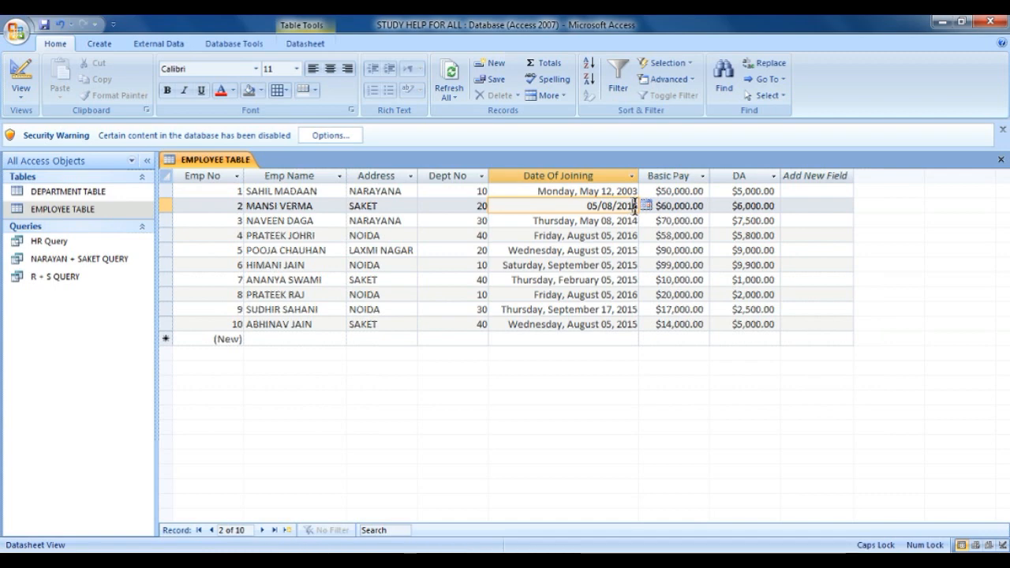
{"action": "key", "text": "BackSpace"}
{"action": "key", "text": "BackSpace"}
{"action": "key", "text": "BackSpace"}
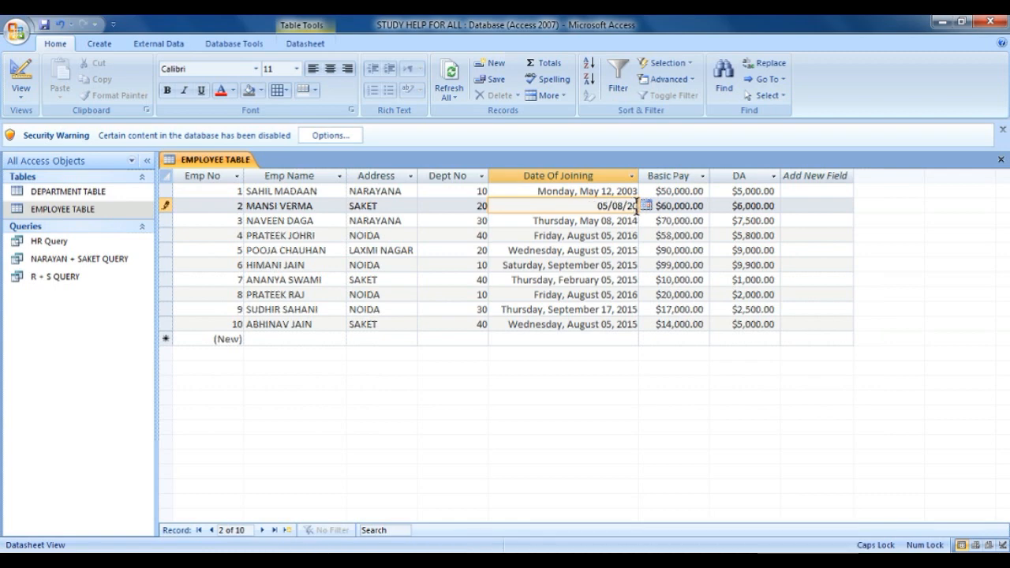
{"action": "type", "text": "04"}
{"action": "key", "text": "Tab"}
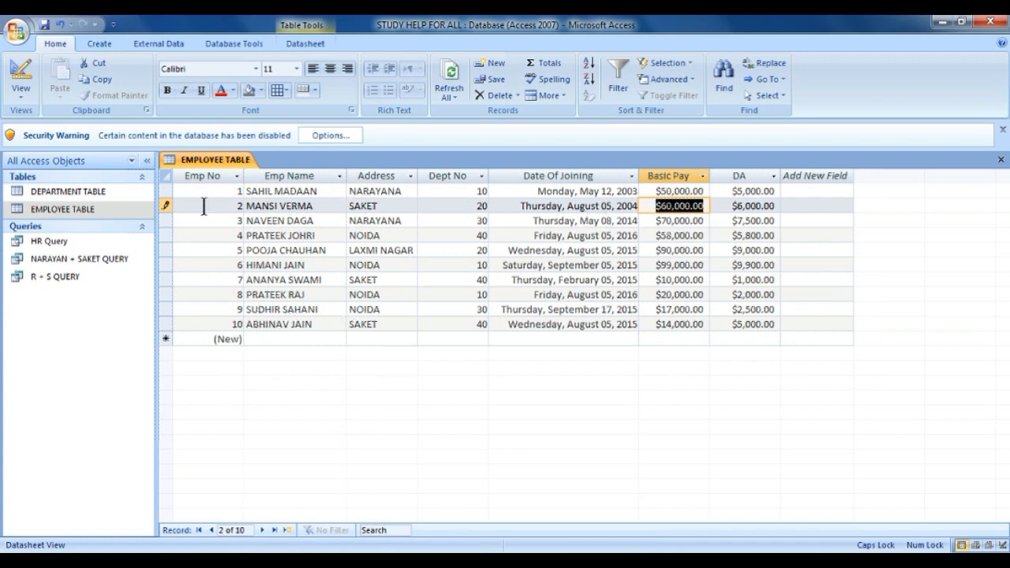
- Check the query list in the photo viewer and create a new query in design view containing only EMPLOYEE TABLE
{"action": "left_click", "coordinate": [103, 46]}
{"action": "left_click", "coordinate": [565, 88]}
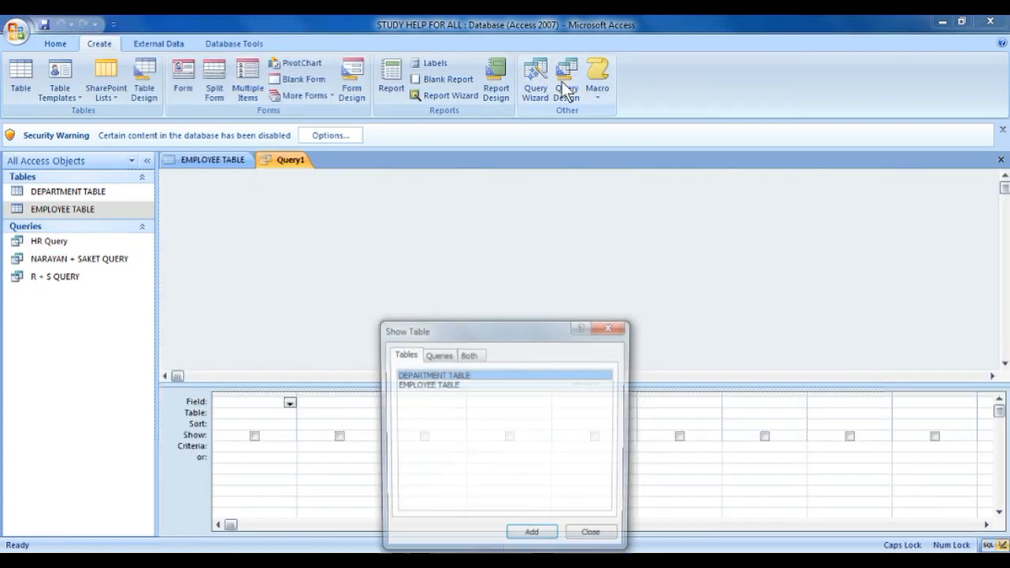
{"action": "left_click_drag", "start_coordinate": [469, 331], "coordinate": [455, 236]}
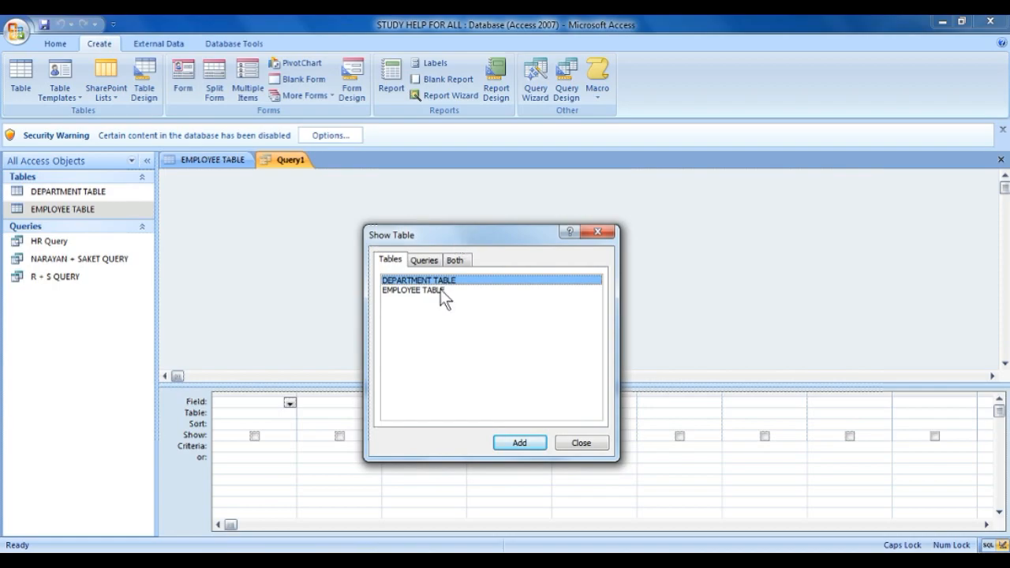
{"action": "left_click", "coordinate": [408, 561]}
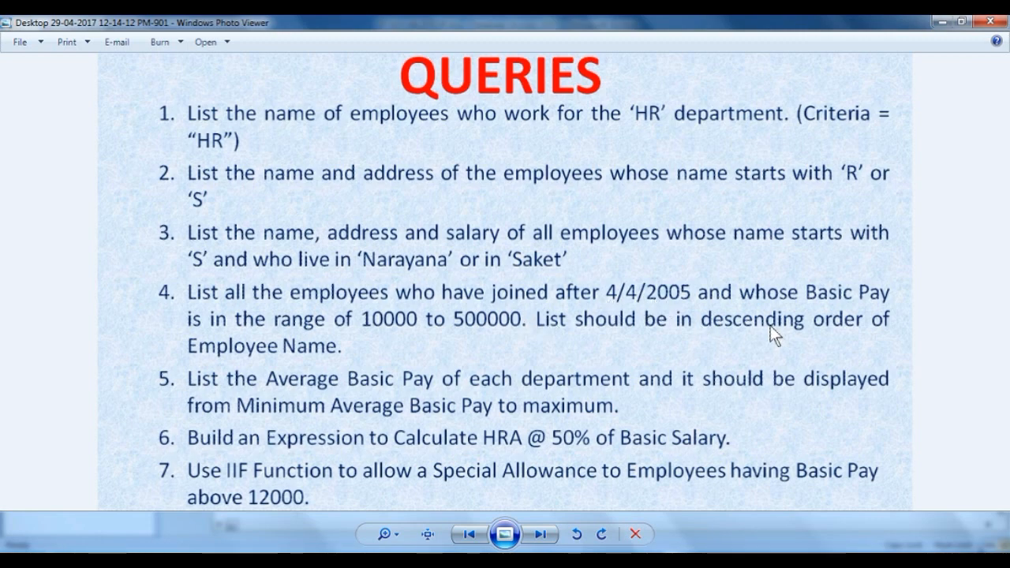
{"action": "left_click", "coordinate": [493, 562]}
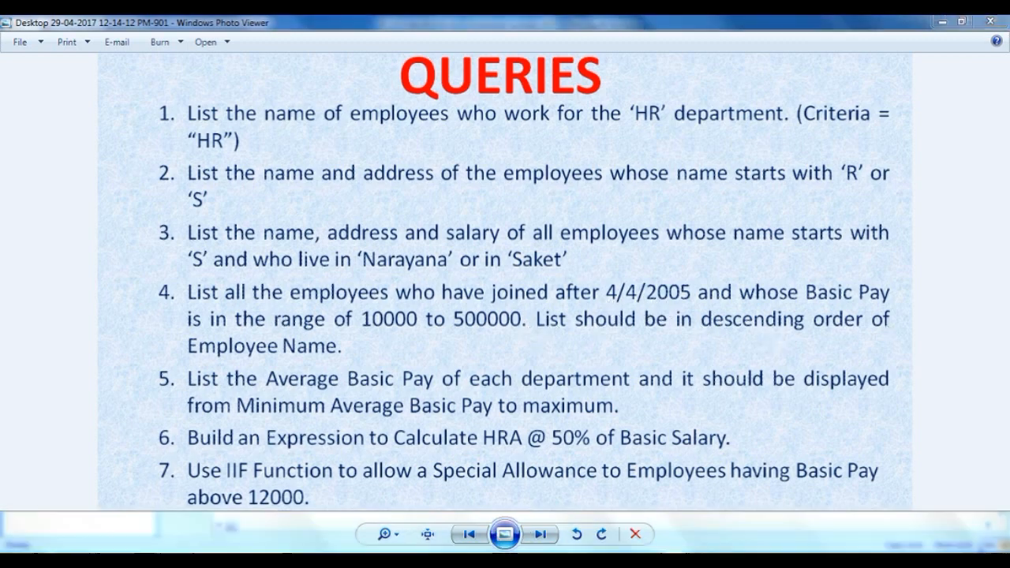
{"action": "left_click", "coordinate": [416, 290]}
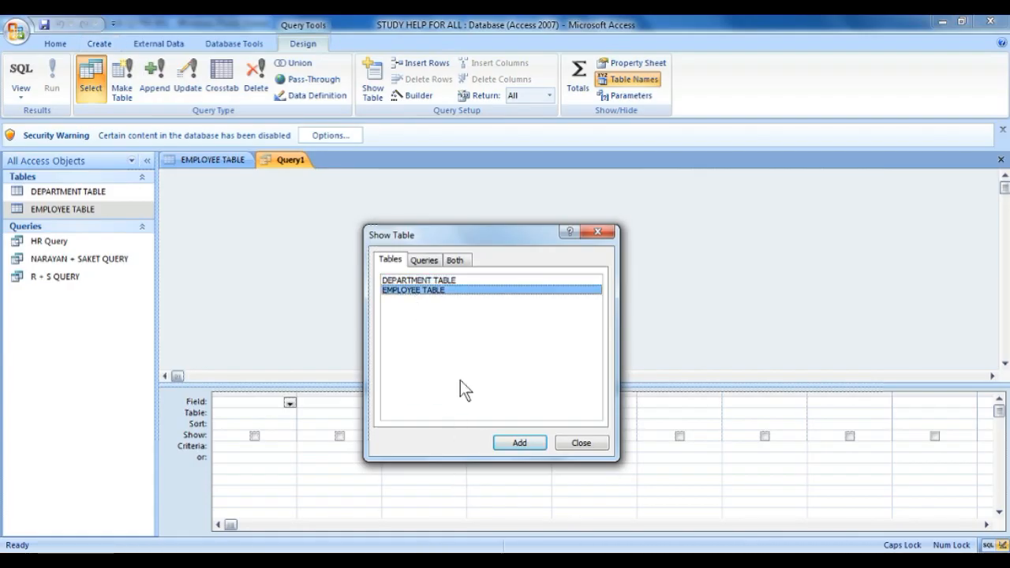
{"action": "left_click", "coordinate": [496, 446]}
{"action": "left_click", "coordinate": [582, 443]}
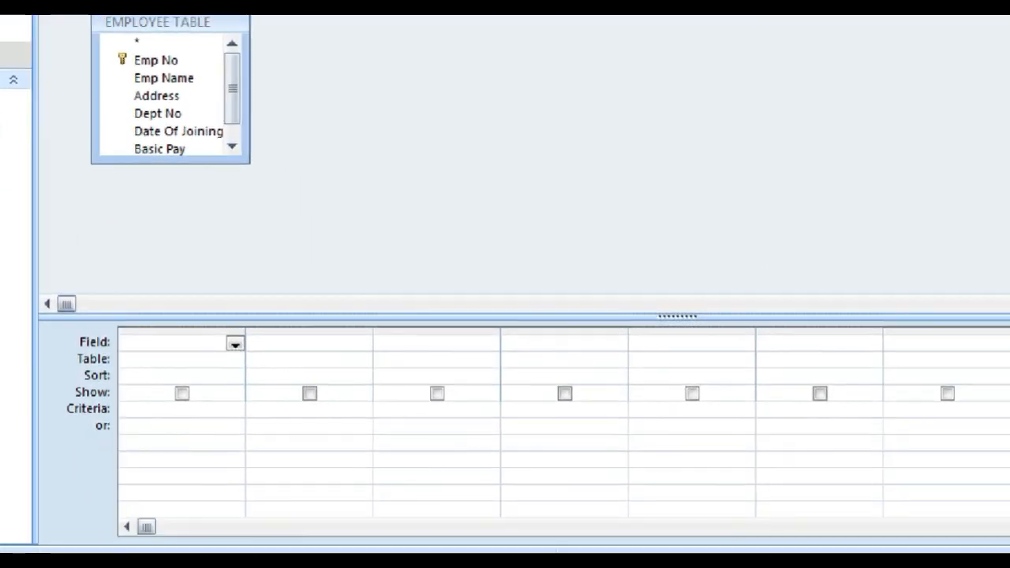
- Add the Emp Name and Date Of Joining fields to the first and second columns of the query grid
{"action": "left_click", "coordinate": [235, 344]}
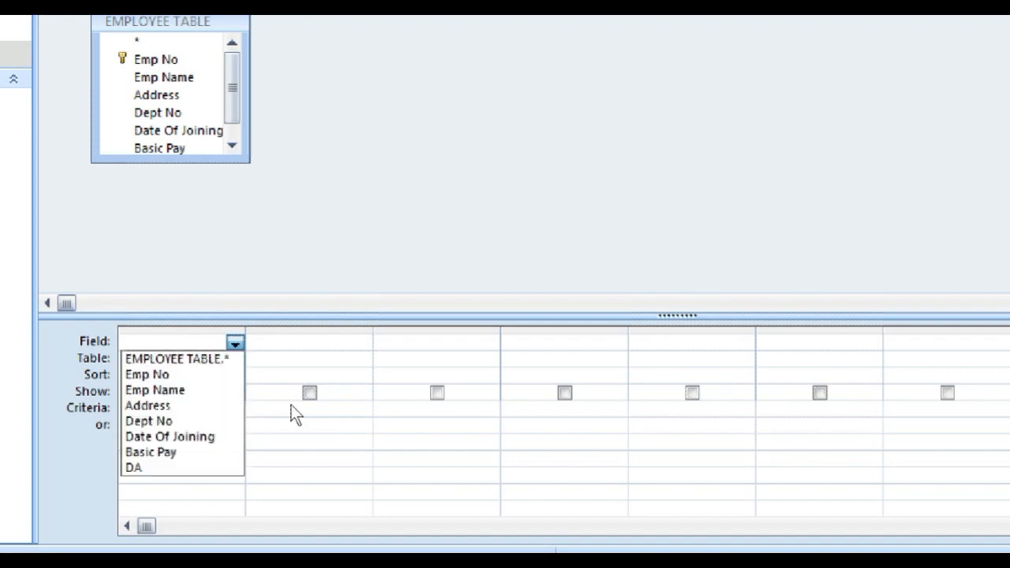
{"action": "left_click", "coordinate": [229, 390]}
{"action": "left_click", "coordinate": [281, 343]}
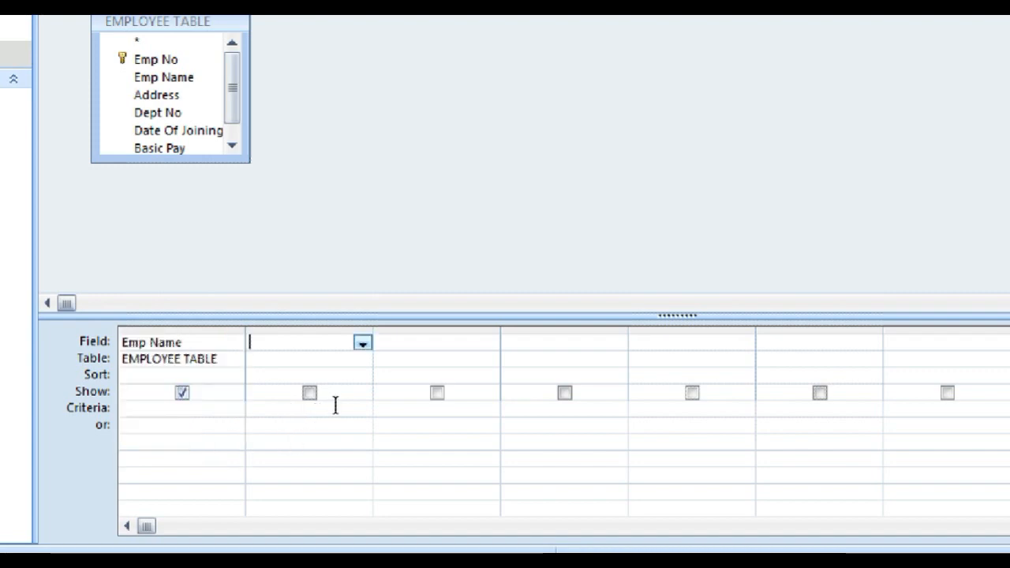
{"action": "left_click", "coordinate": [363, 343]}
{"action": "left_click", "coordinate": [359, 422]}
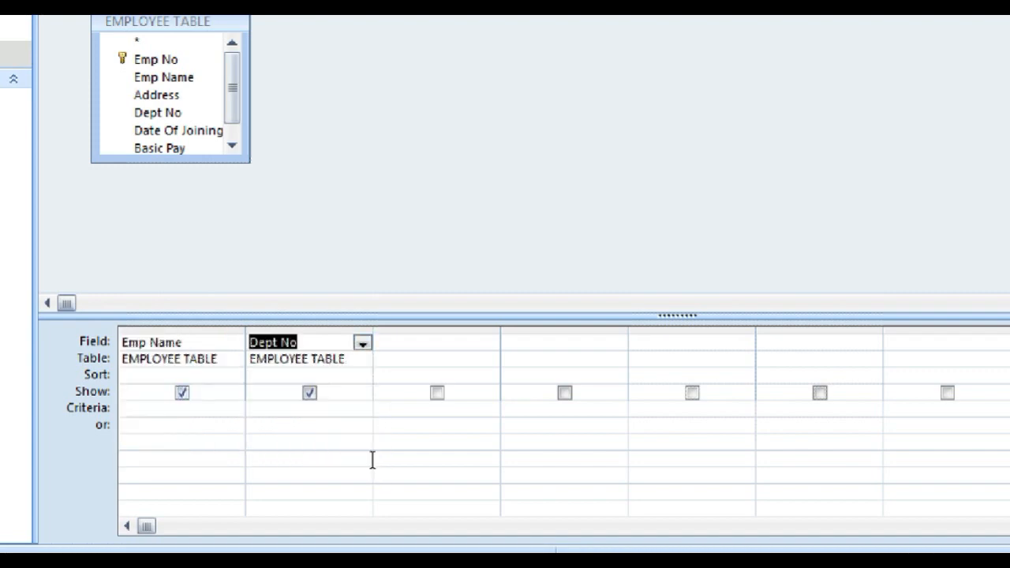
{"action": "left_click", "coordinate": [362, 343]}
{"action": "left_click", "coordinate": [347, 435]}
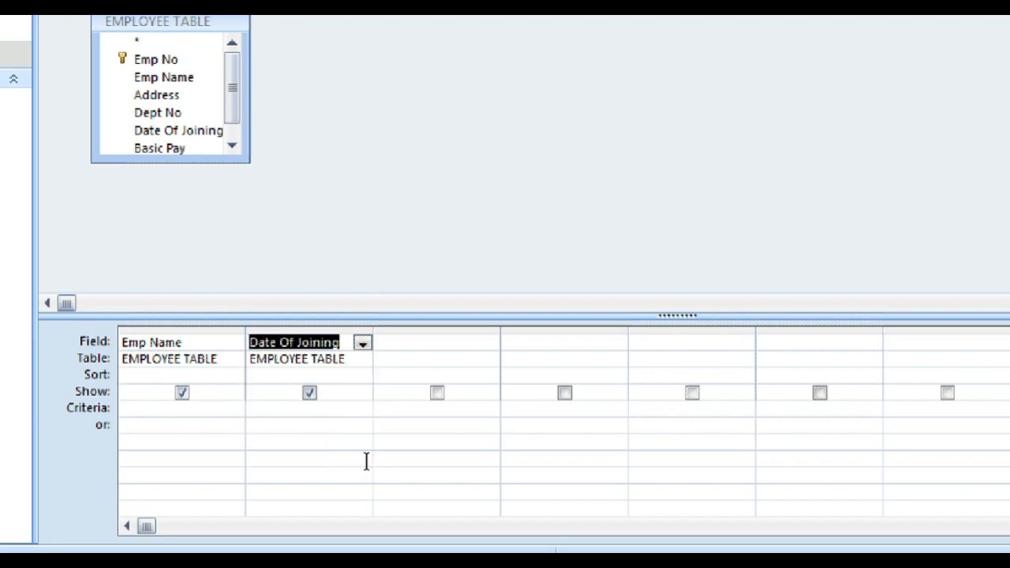
- Add the Basic Pay field to the third column of the query grid
{"action": "left_click", "coordinate": [387, 359]}
{"action": "left_click", "coordinate": [452, 343]}
{"action": "left_click", "coordinate": [490, 343]}
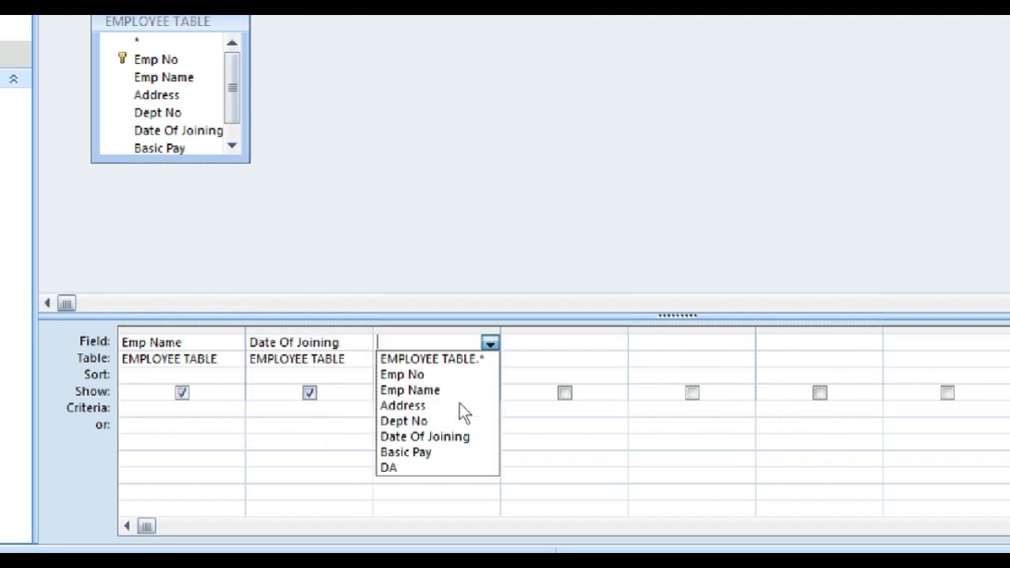
{"action": "left_click", "coordinate": [453, 452]}
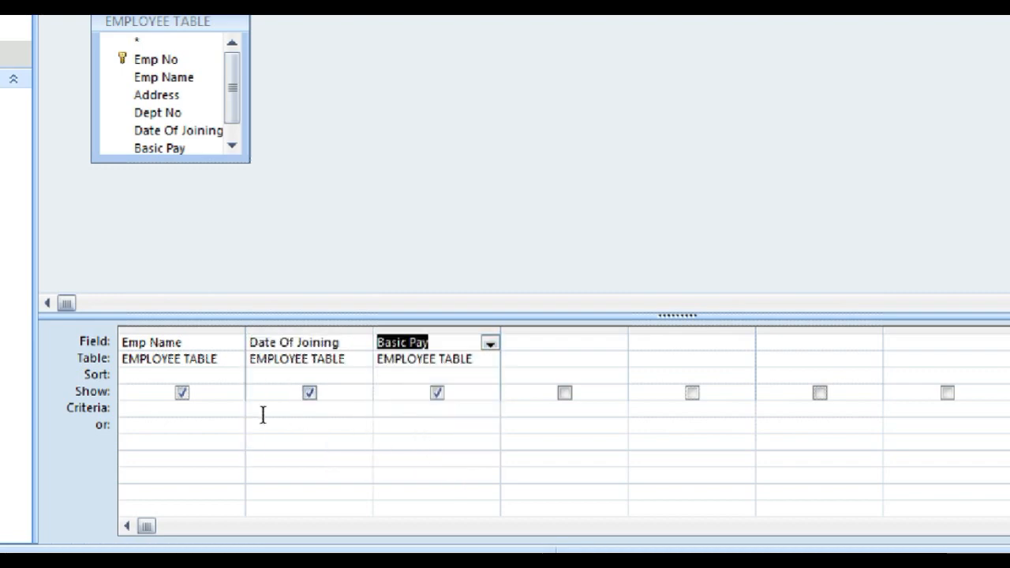
- Set the sort order of the Emp Name column to Descending
{"action": "left_click", "coordinate": [233, 375]}
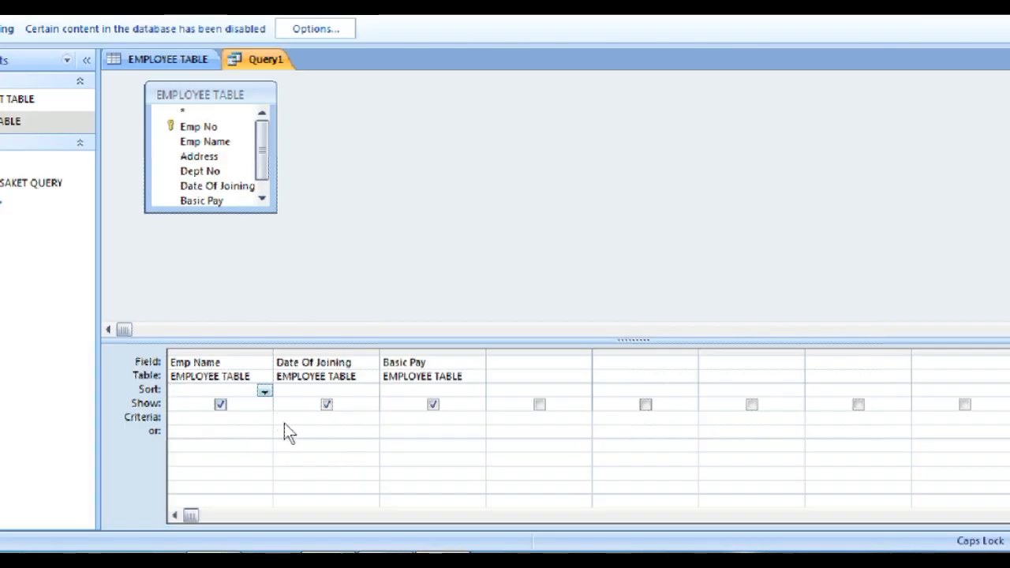
{"action": "key", "text": "alt+Down"}
{"action": "key", "text": "Down"}
{"action": "key", "text": "Down"}
{"action": "key", "text": "Return"}
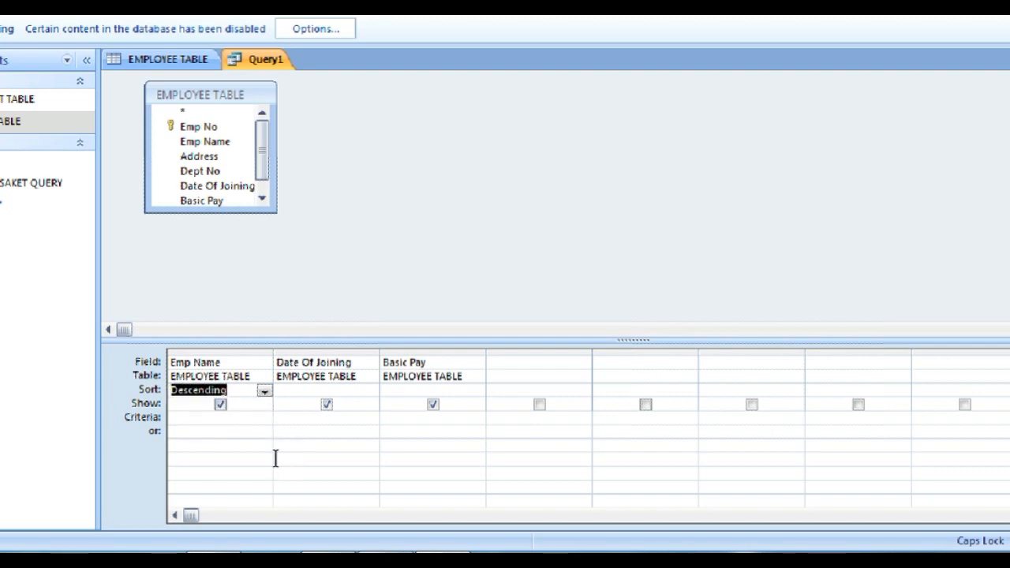
- Set the criteria of the Date Of Joining column to >#4/4/2005#
{"action": "left_click", "coordinate": [344, 416]}
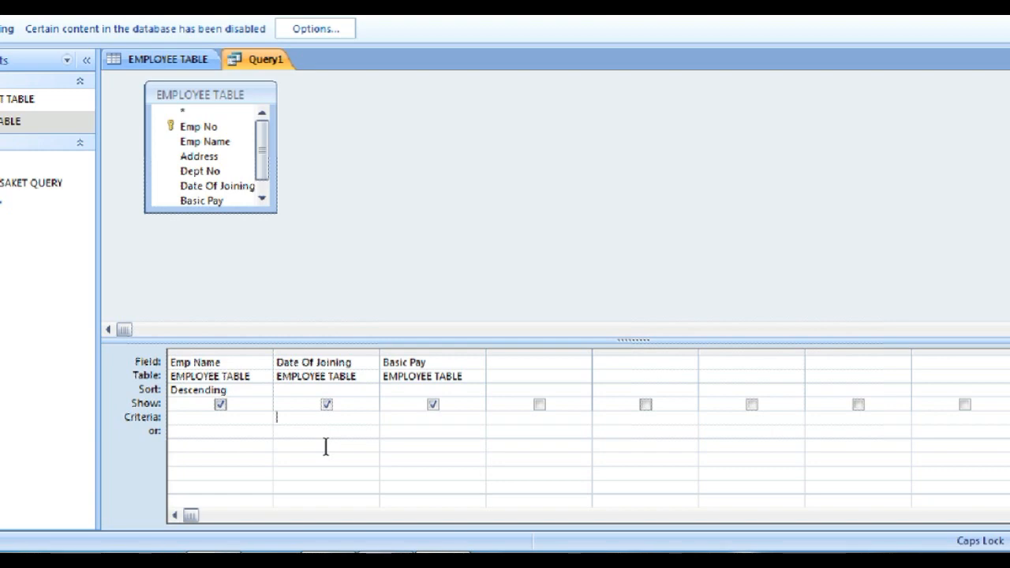
{"action": "type", "text": "<"}
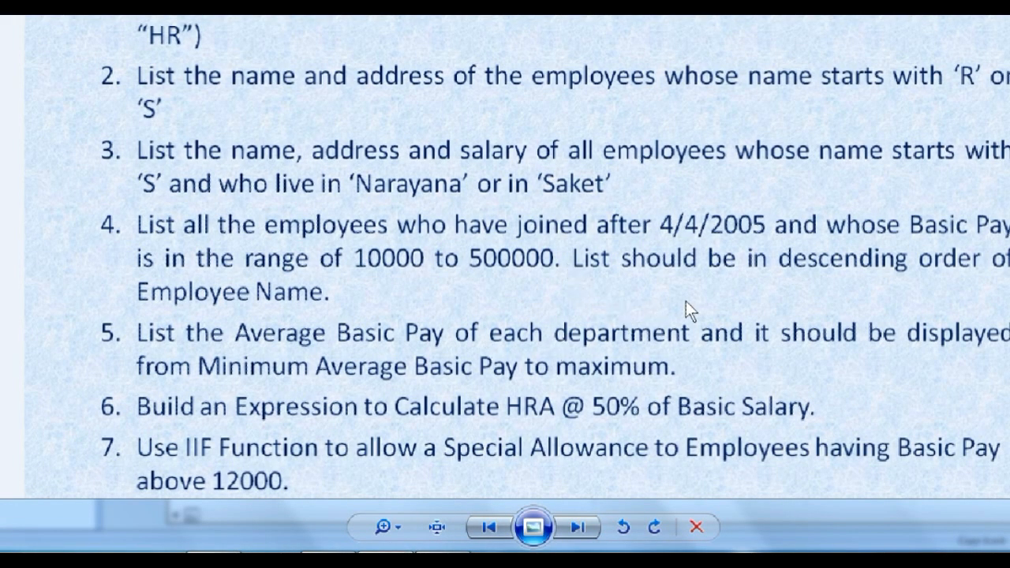
{"action": "left_click", "coordinate": [444, 562]}
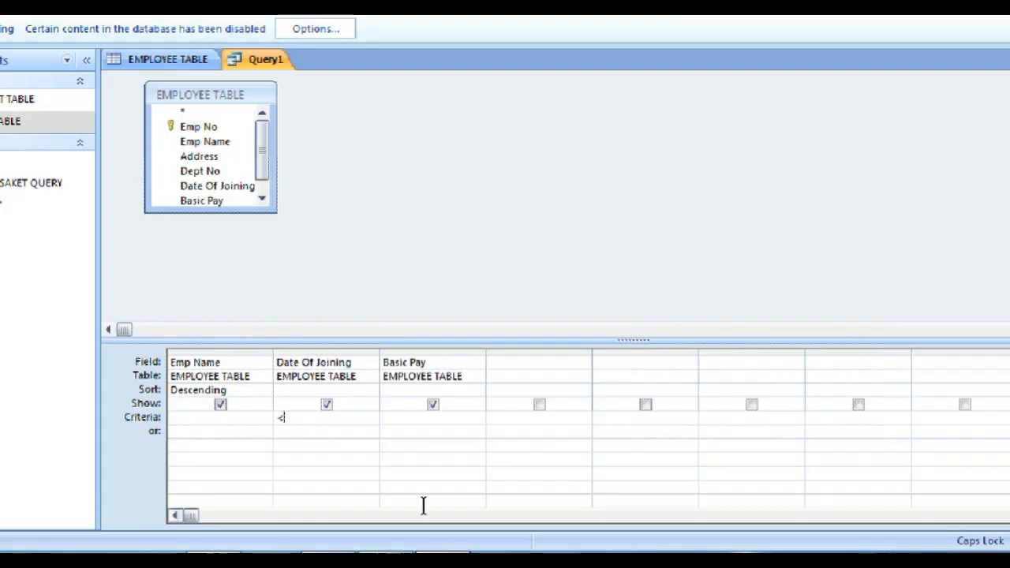
{"action": "key", "text": "BackSpace"}
{"action": "type", "text": ">"}
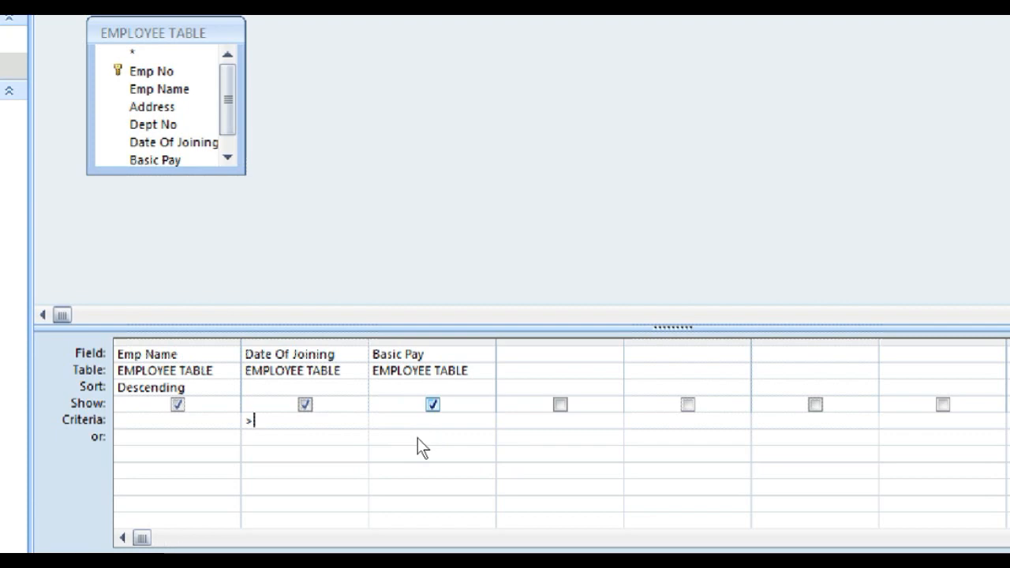
{"action": "type", "text": "#4/4/200"}
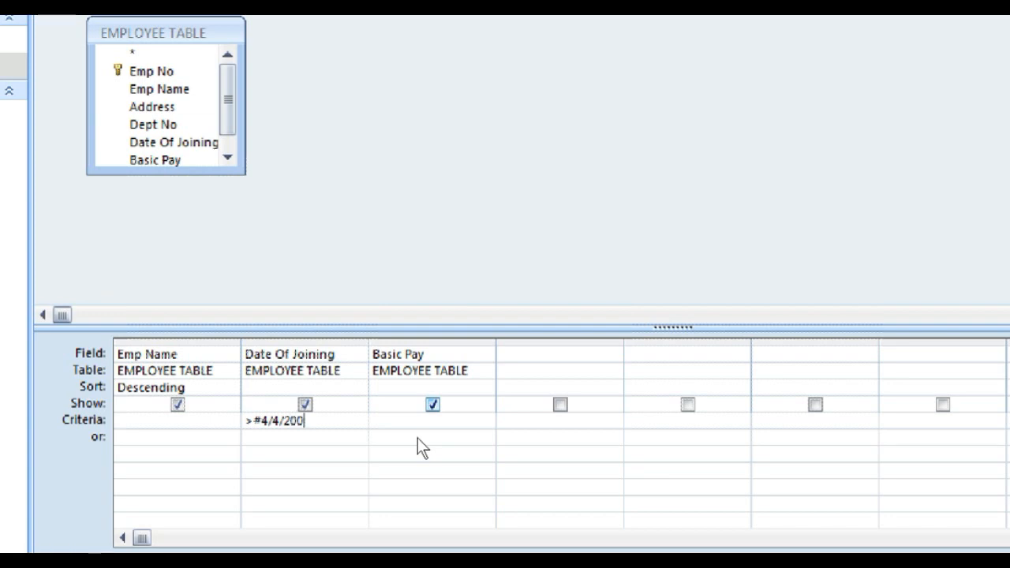
{"action": "type", "text": "5#"}
{"action": "key", "text": "Tab"}
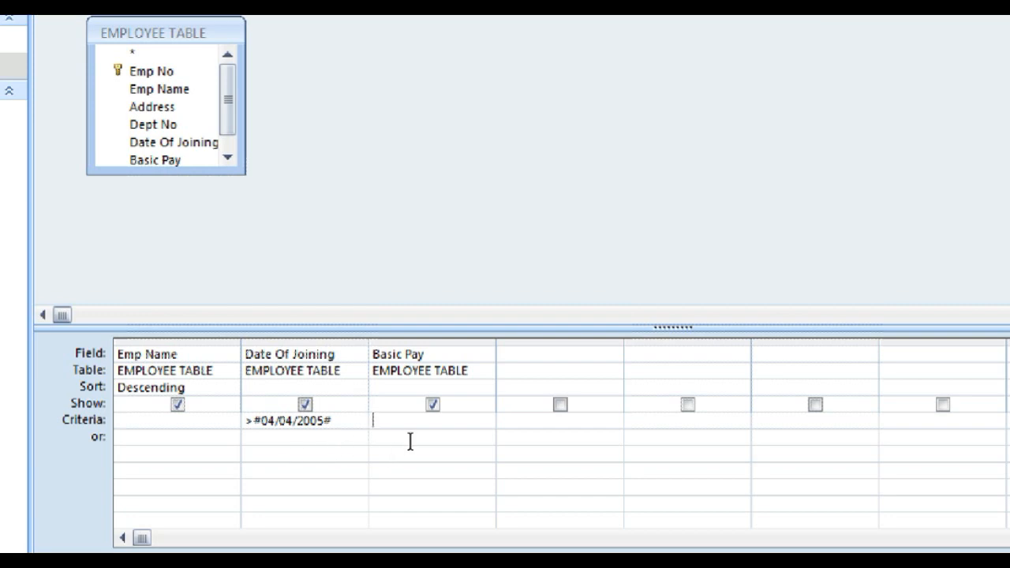
- Set the criteria of the Basic Pay column to >10000 And <50000 and run the query
{"action": "left_click", "coordinate": [420, 403]}
{"action": "left_click", "coordinate": [415, 450]}
{"action": "type", "text": ">10000 And <5000"}
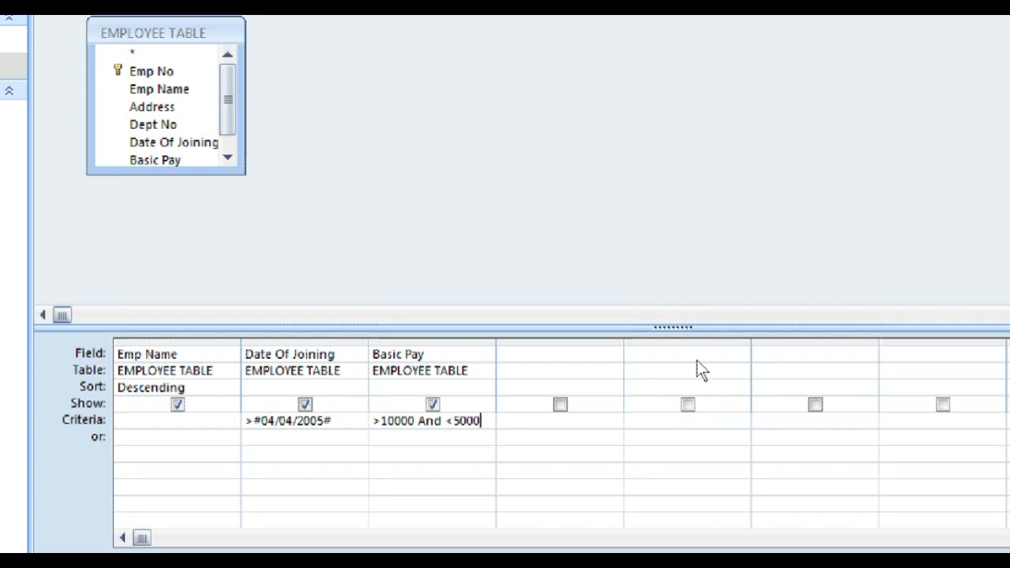
{"action": "type", "text": "0"}
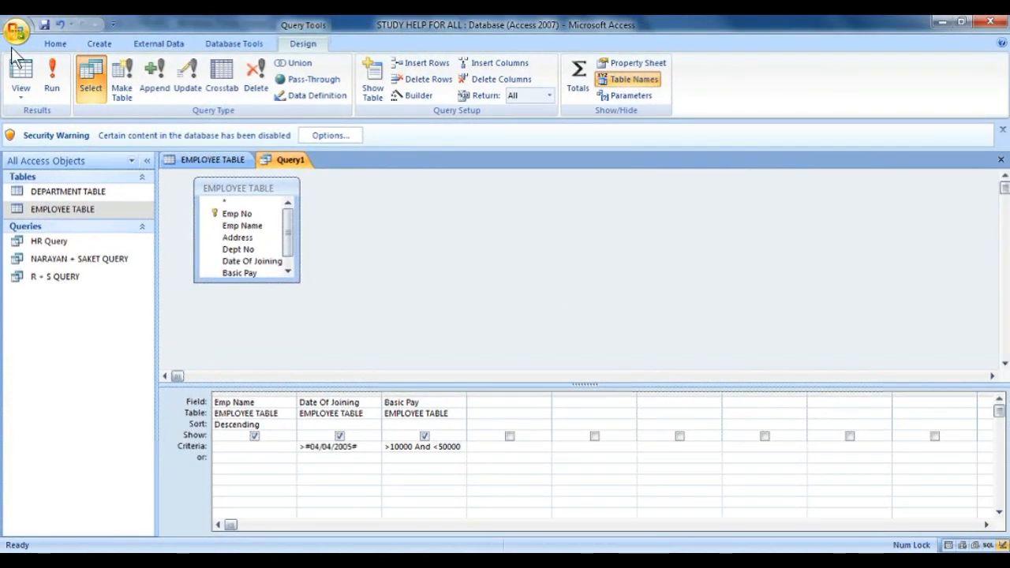
{"action": "left_click", "coordinate": [43, 75]}
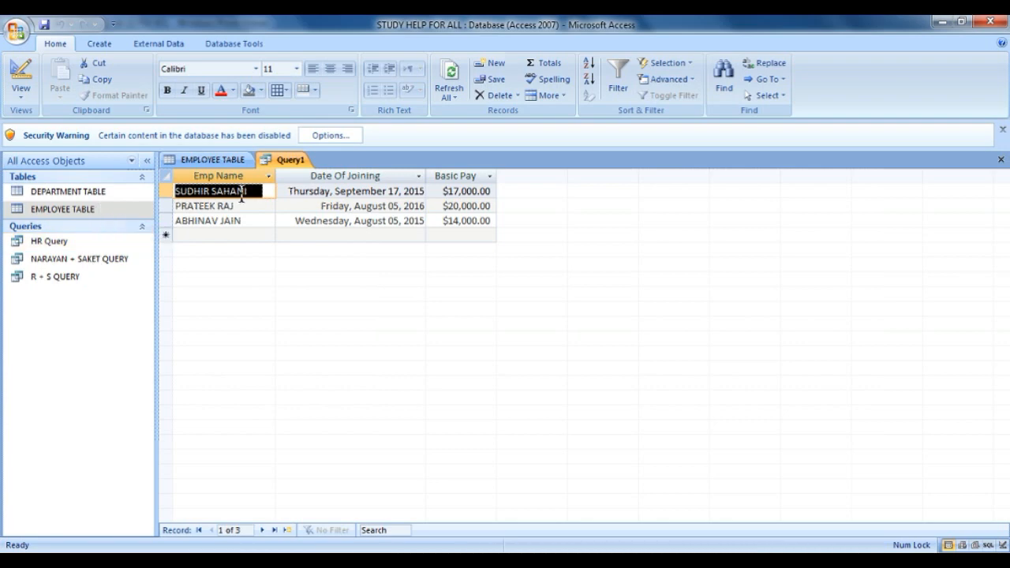
- Close the query and save it as "basic pay >10k <50k"
{"action": "left_click", "coordinate": [1000, 161]}
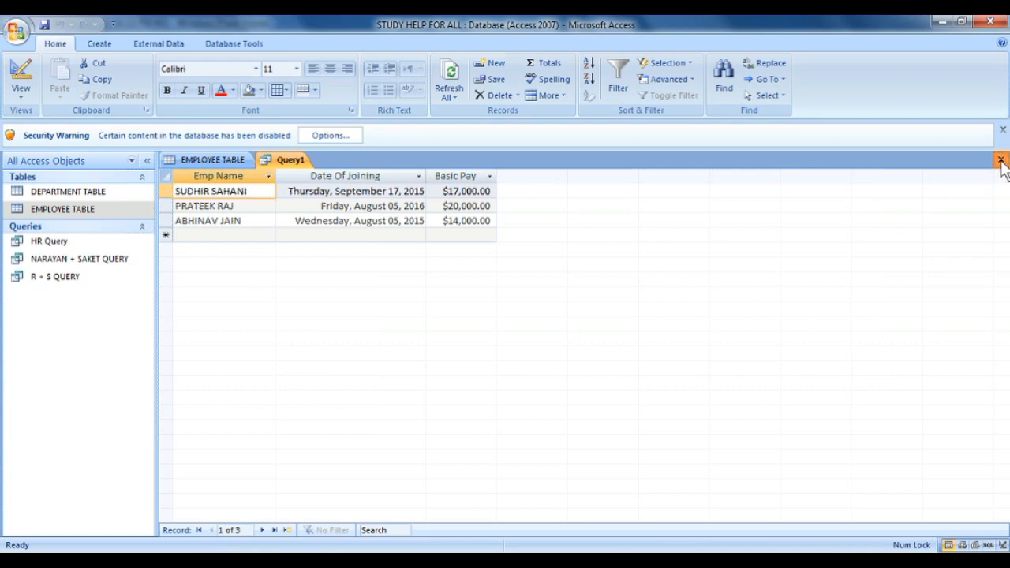
{"action": "left_click", "coordinate": [450, 328]}
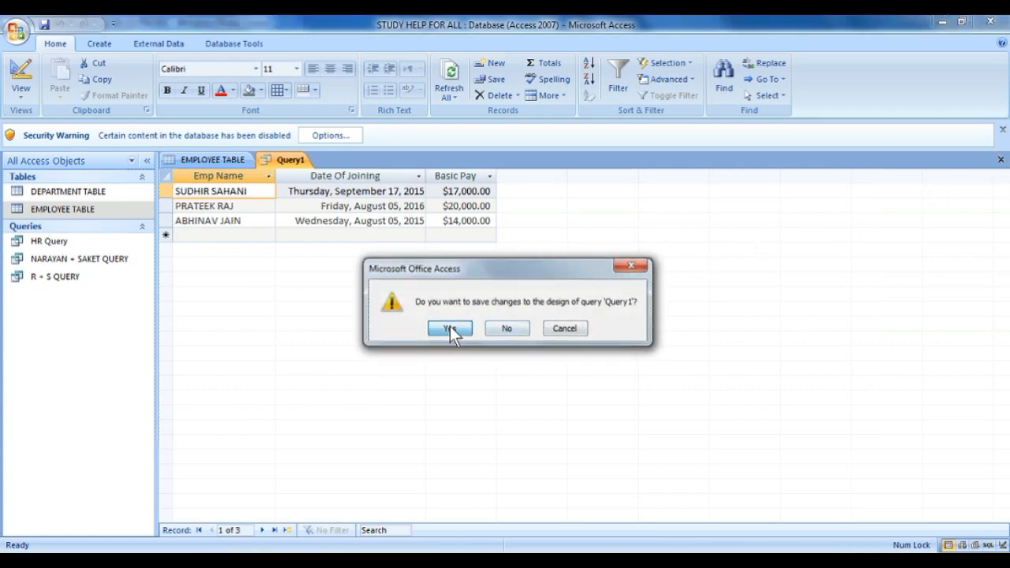
{"action": "key", "text": "BackSpace"}
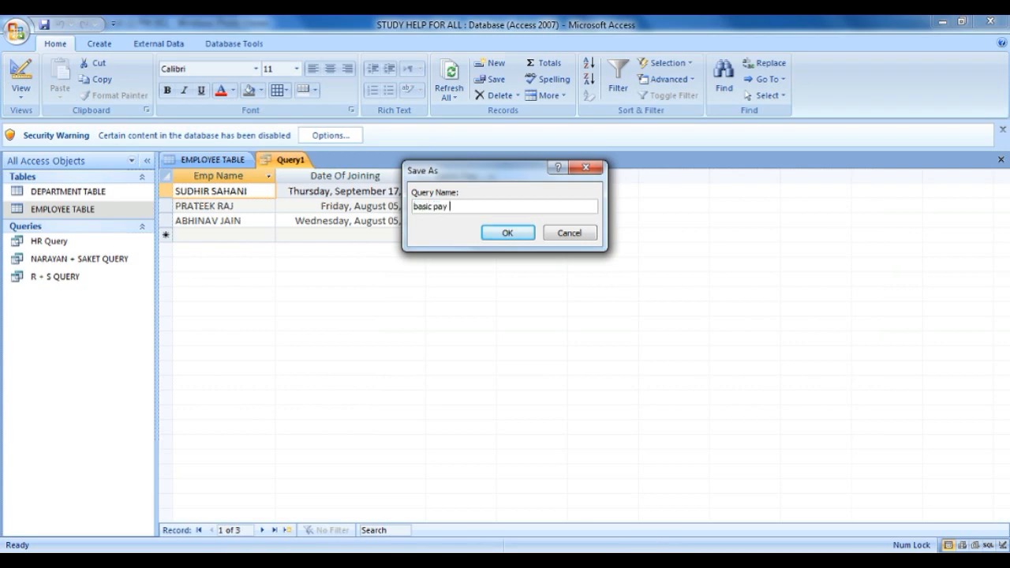
{"action": "type", "text": "basic pay >100"}
{"action": "key", "text": "Return"}
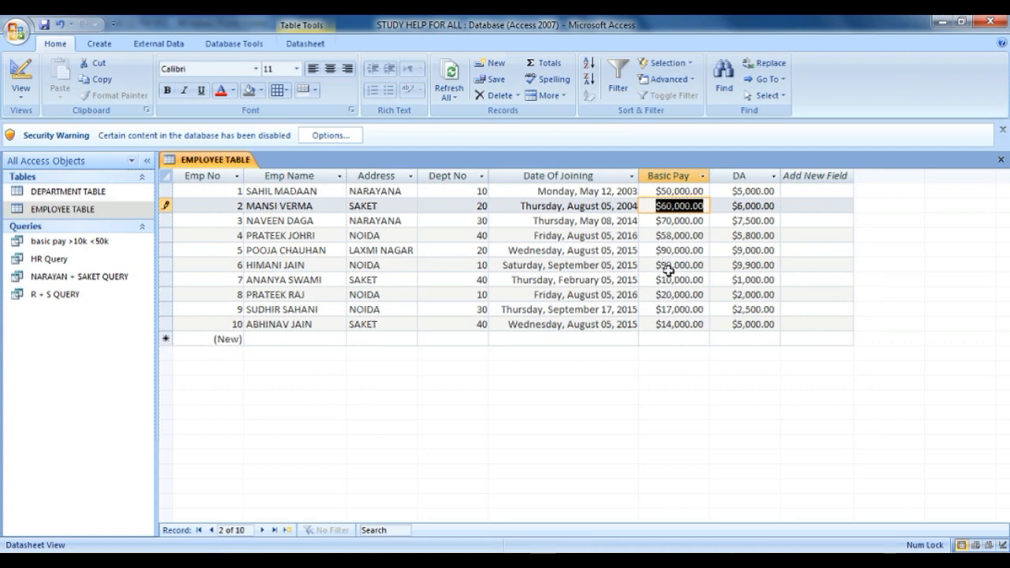
- Check the Basic Pay values in EMPLOYEE TABLE and read the next task in the photo viewer's query list
{"action": "left_click_drag", "start_coordinate": [661, 279], "coordinate": [695, 320]}
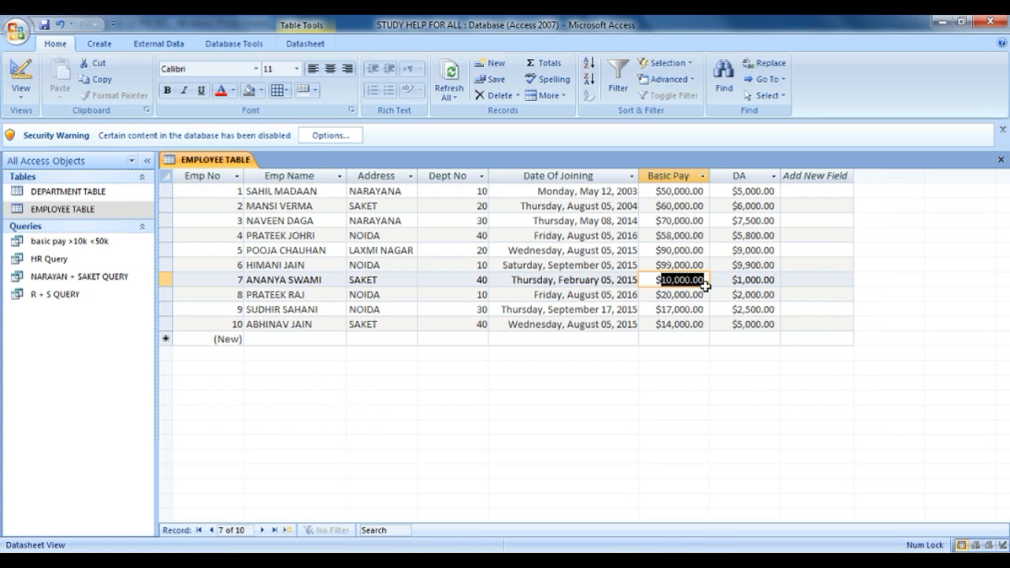
{"action": "key", "text": "alt+Tab"}
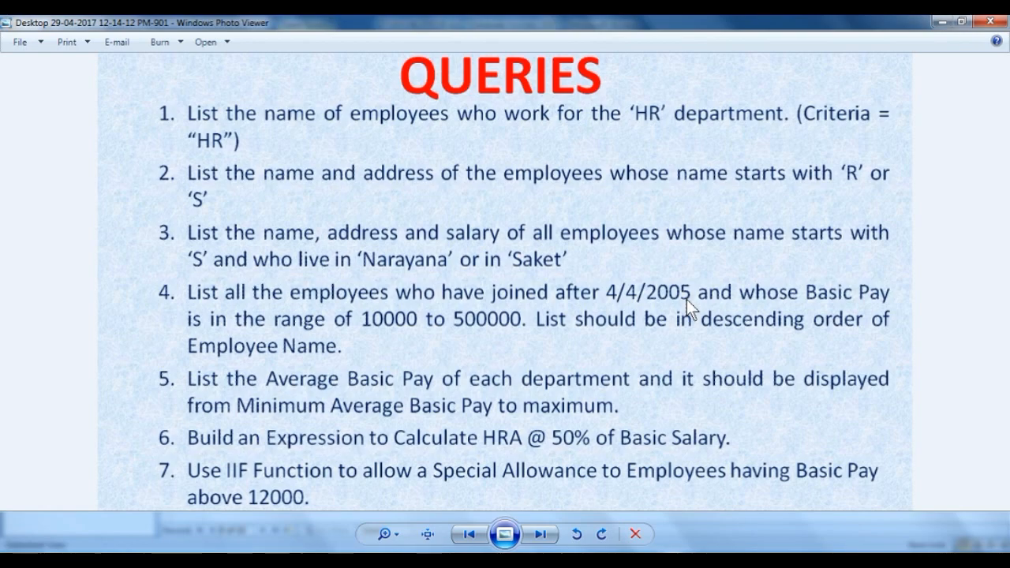
{"action": "key", "text": "alt+Tab"}
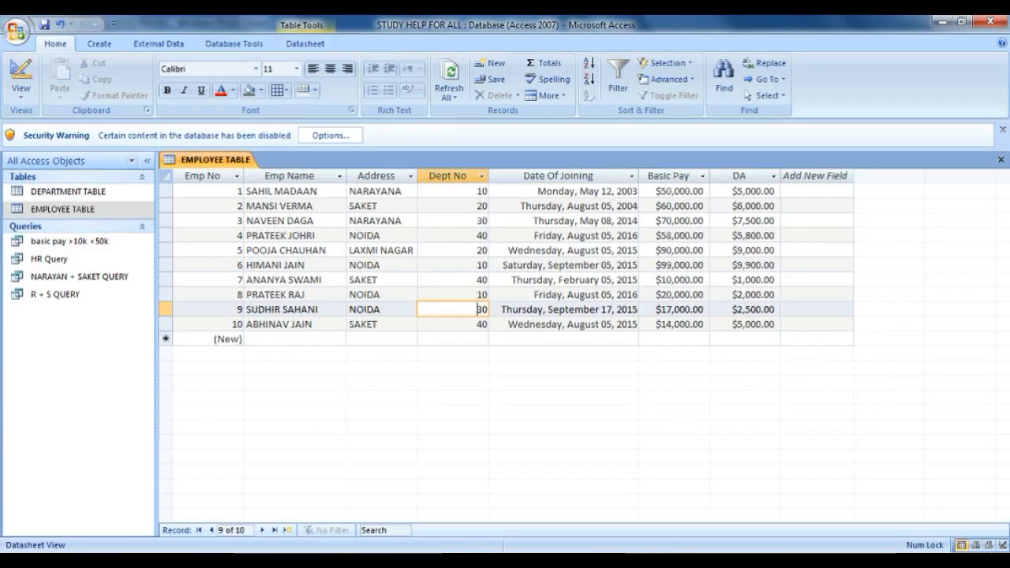
- Create a new query in design view containing DEPARTMENT TABLE and EMPLOYEE TABLE
{"action": "left_click", "coordinate": [100, 44]}
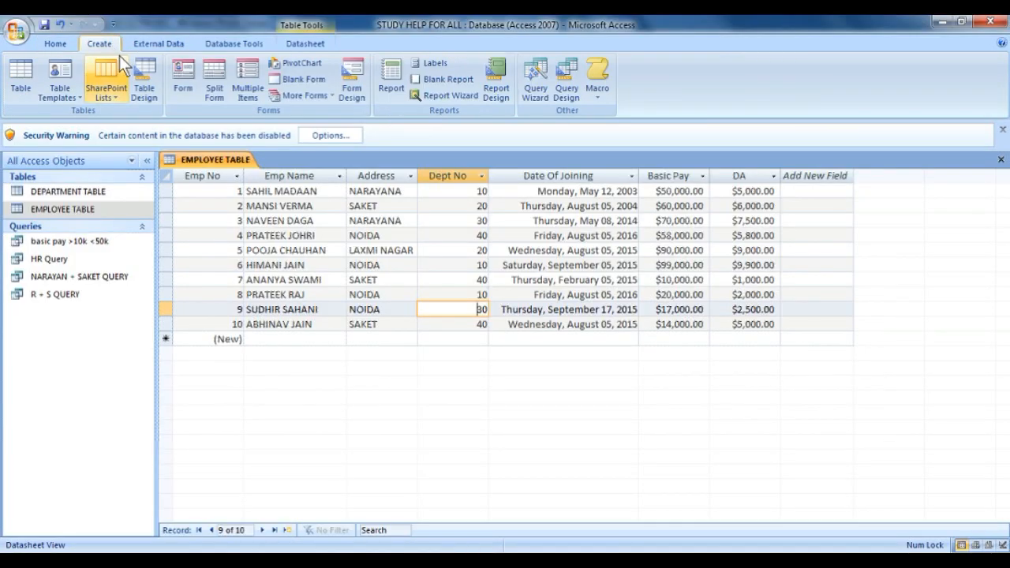
{"action": "left_click", "coordinate": [562, 82]}
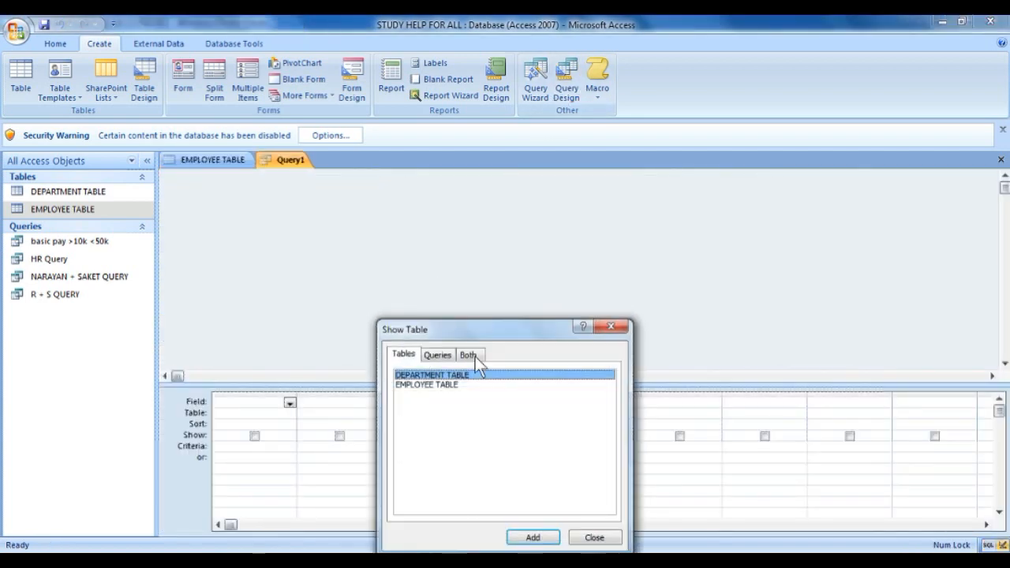
{"action": "left_click", "coordinate": [533, 538]}
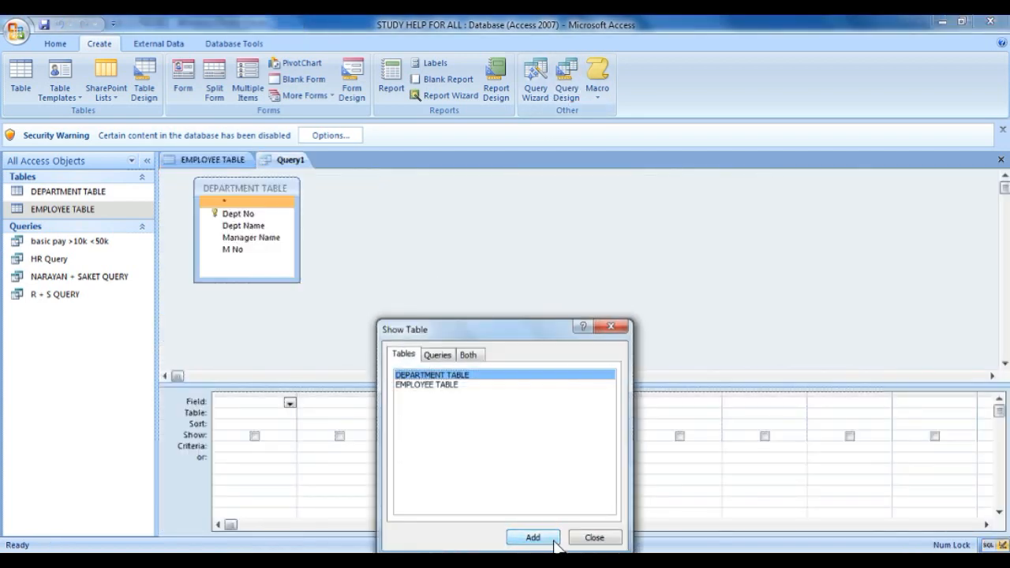
{"action": "left_click", "coordinate": [510, 385]}
{"action": "left_click", "coordinate": [533, 537]}
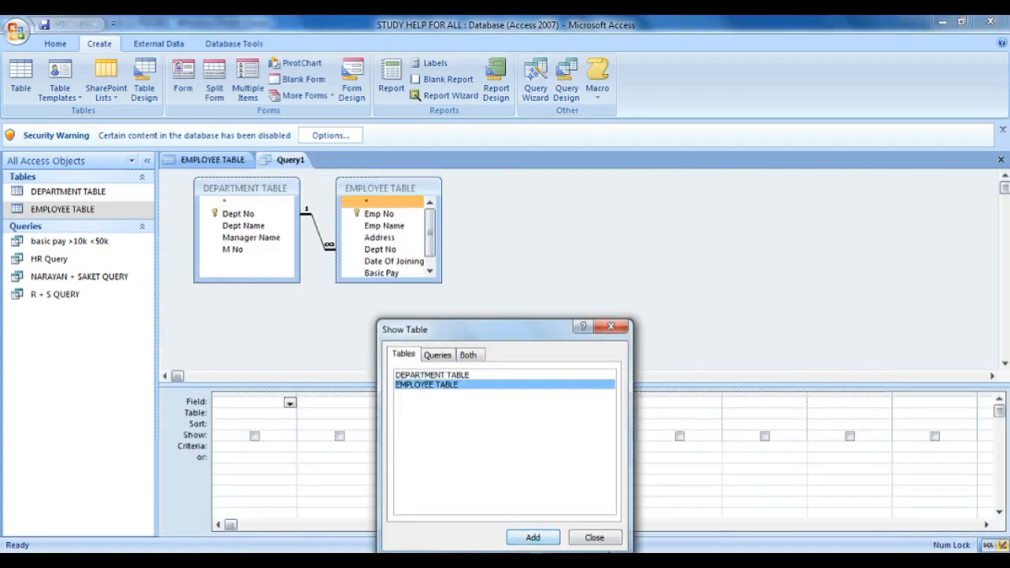
{"action": "left_click", "coordinate": [594, 538]}
- Assign DEPARTMENT TABLE to the first column of the query grid and EMPLOYEE TABLE to the second
{"action": "left_click", "coordinate": [290, 403]}
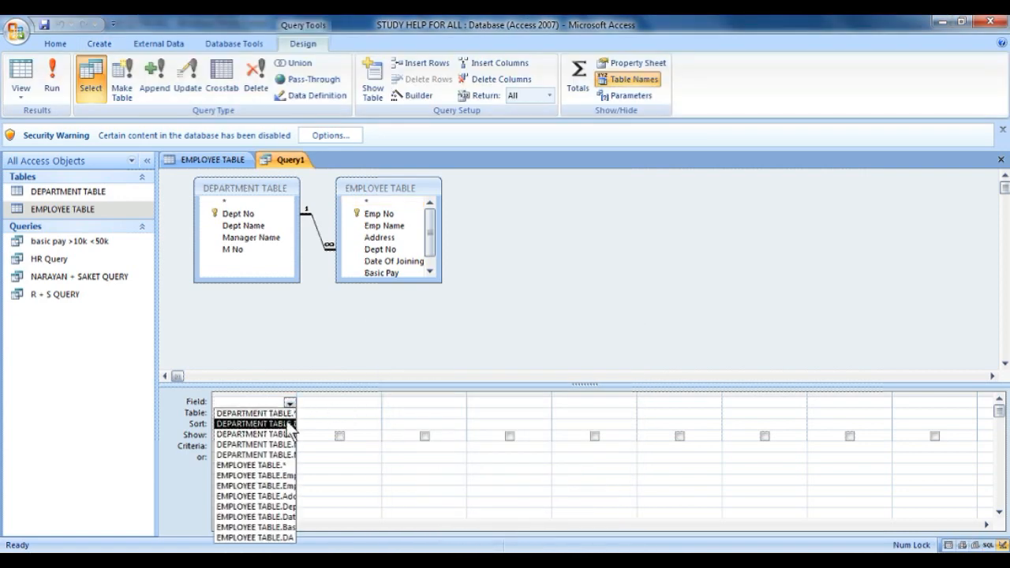
{"action": "left_click", "coordinate": [304, 406]}
{"action": "left_click", "coordinate": [280, 414]}
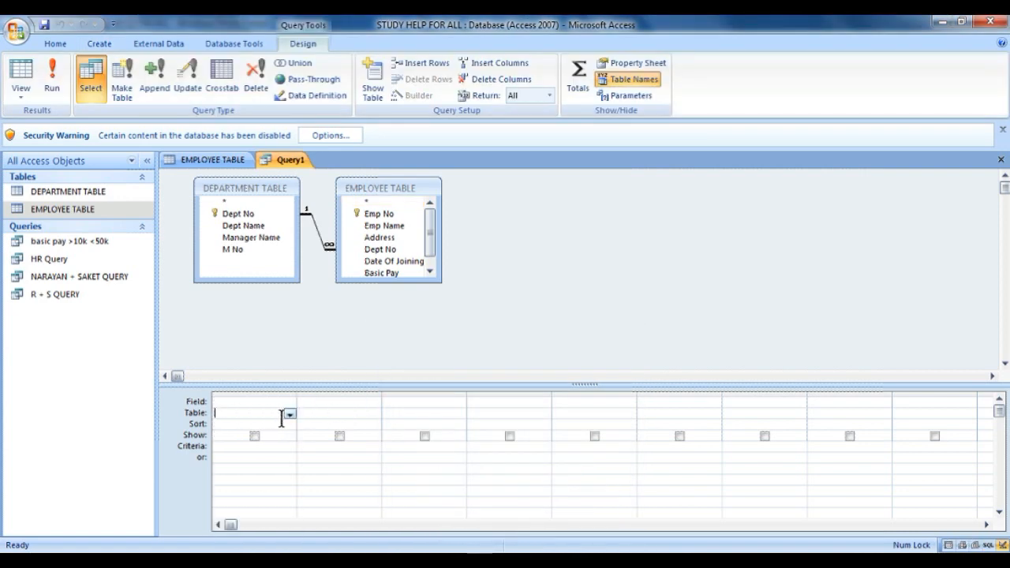
{"action": "left_click", "coordinate": [289, 414]}
{"action": "left_click", "coordinate": [261, 424]}
{"action": "left_click", "coordinate": [320, 414]}
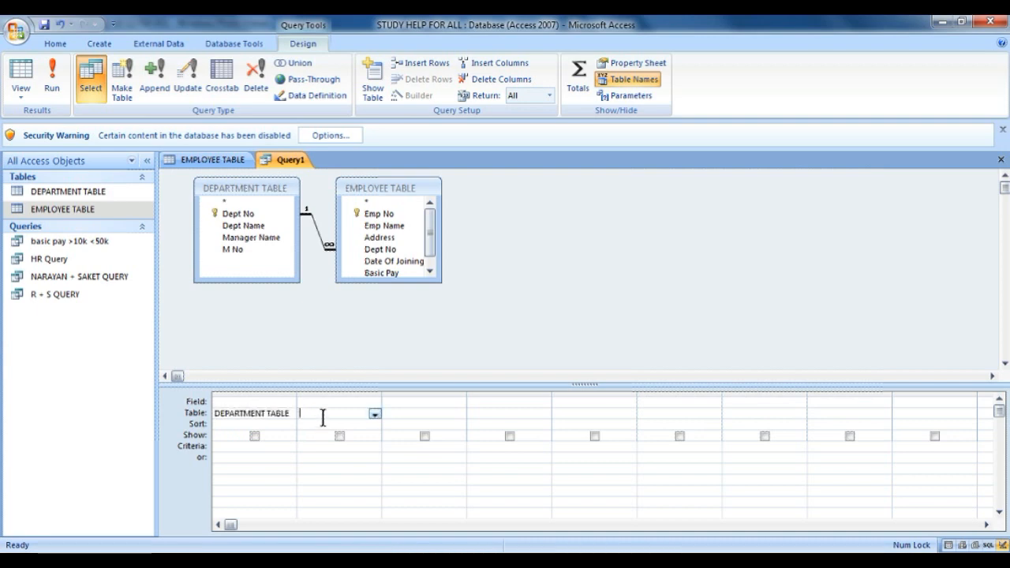
{"action": "left_click", "coordinate": [375, 413]}
{"action": "left_click", "coordinate": [371, 434]}
- Choose Dept Name as the first column's field and Basic Pay as the second column's field
{"action": "left_click", "coordinate": [290, 403]}
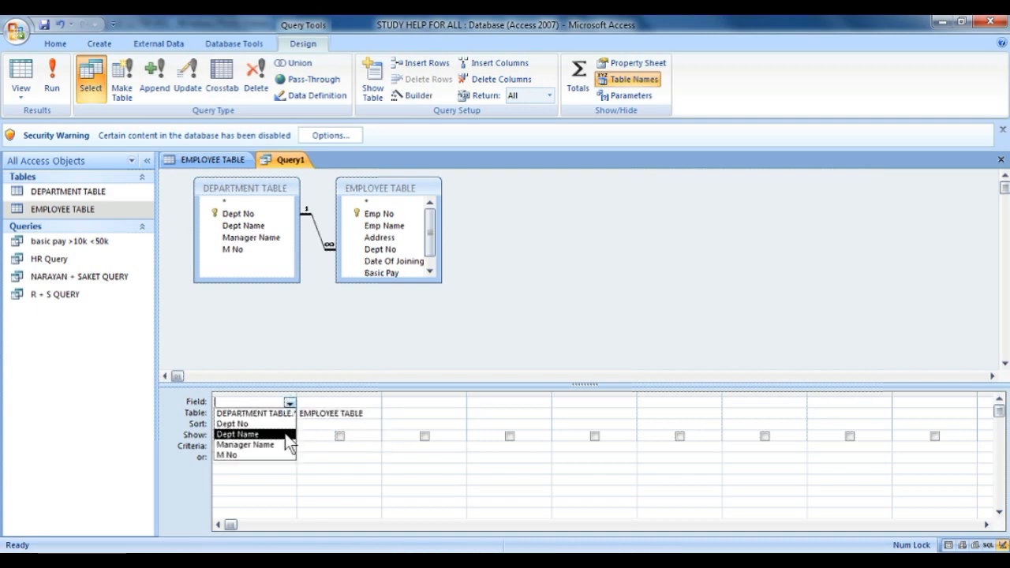
{"action": "left_click", "coordinate": [285, 434]}
{"action": "left_click", "coordinate": [367, 404]}
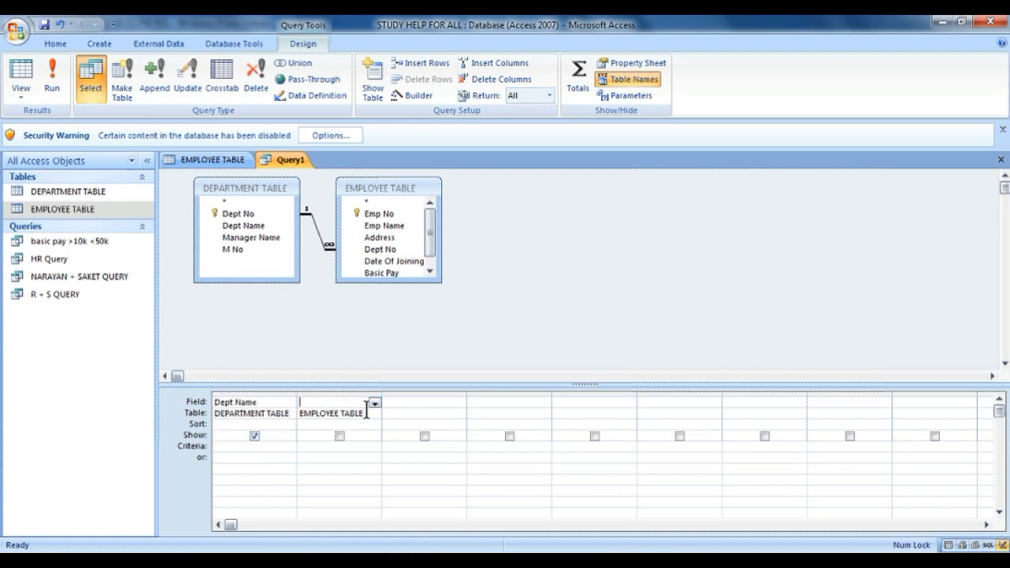
{"action": "left_click", "coordinate": [374, 404]}
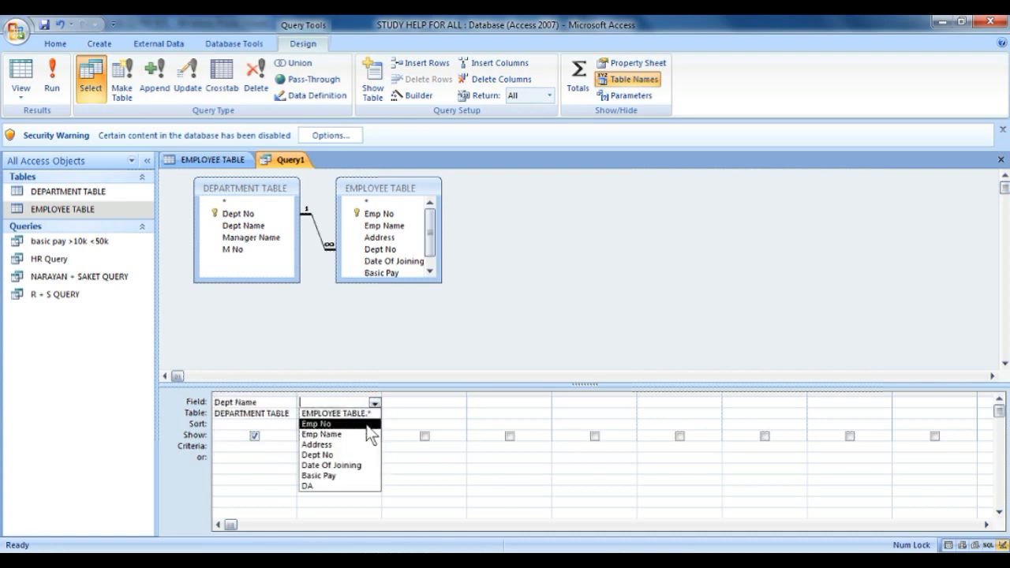
{"action": "left_click", "coordinate": [355, 476]}
- Set the sort order of the Basic Pay column to Ascending
{"action": "left_click", "coordinate": [267, 425]}
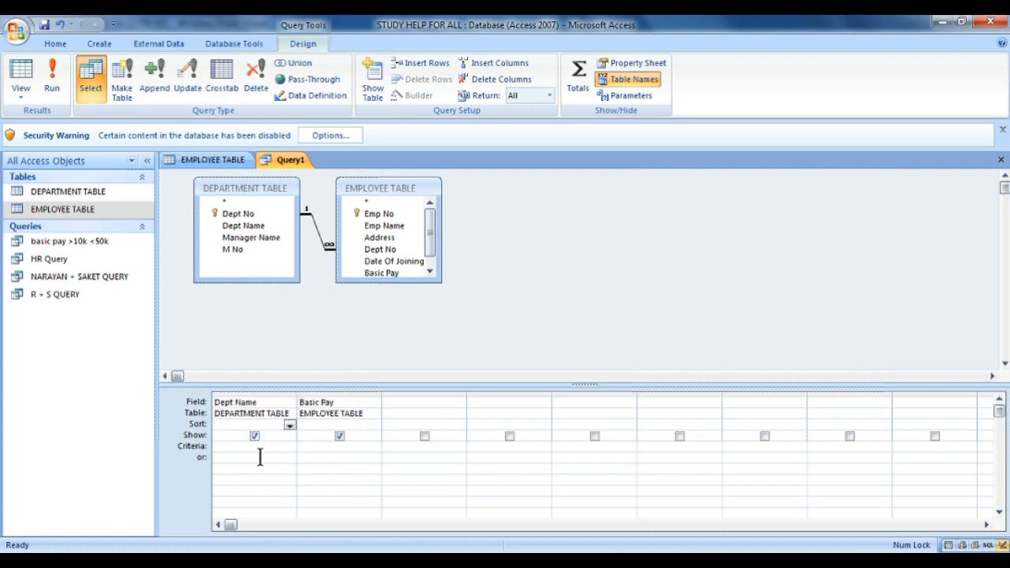
{"action": "left_click", "coordinate": [276, 450]}
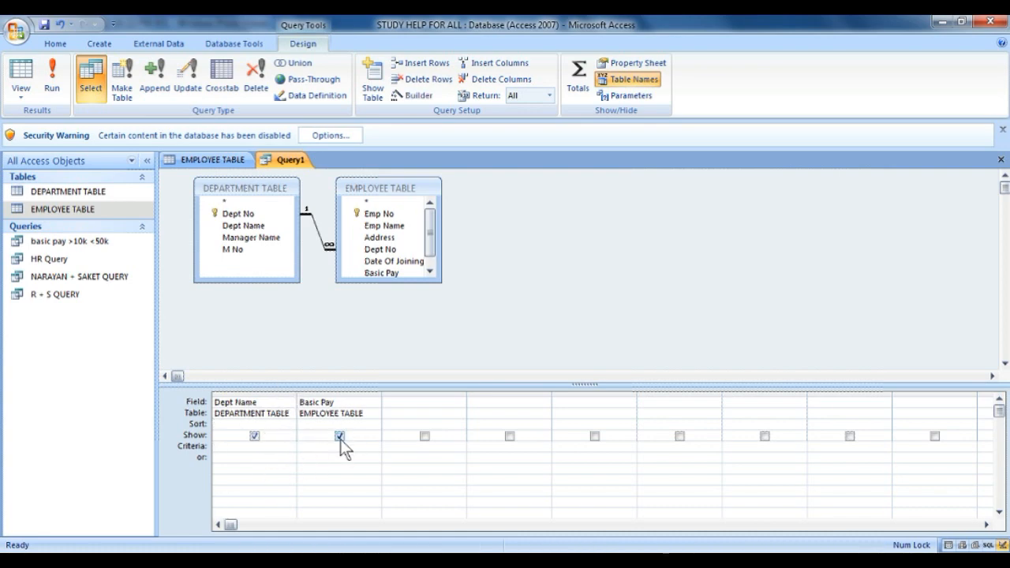
{"action": "left_click", "coordinate": [335, 419]}
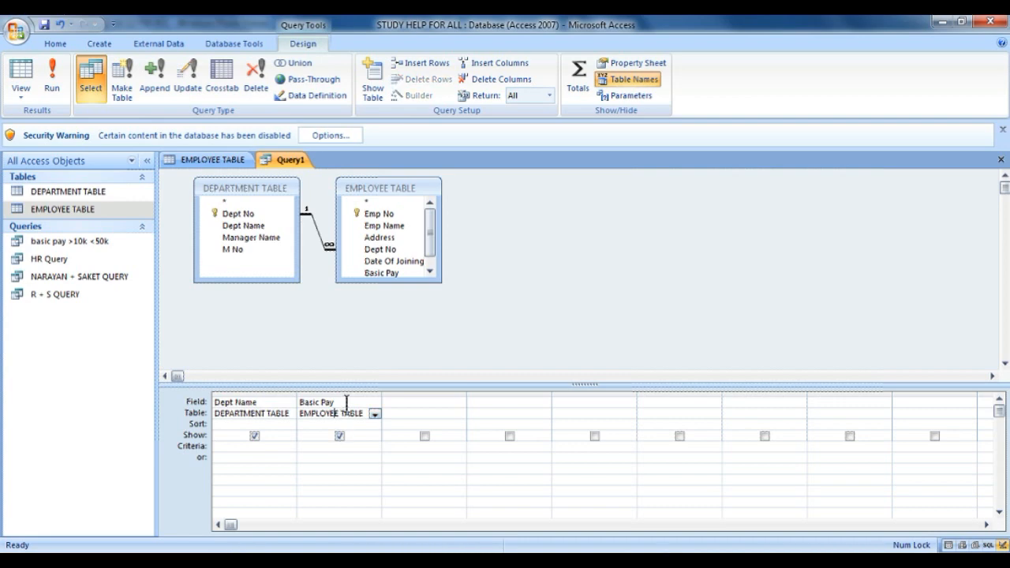
{"action": "left_click", "coordinate": [347, 424]}
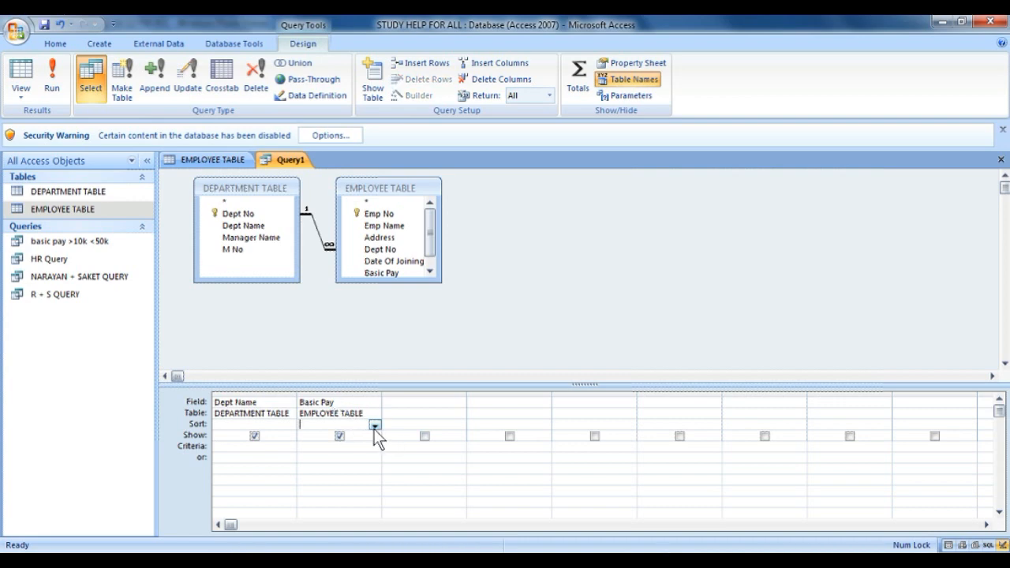
{"action": "left_click", "coordinate": [375, 425]}
{"action": "left_click", "coordinate": [374, 440]}
{"action": "left_click", "coordinate": [366, 446]}
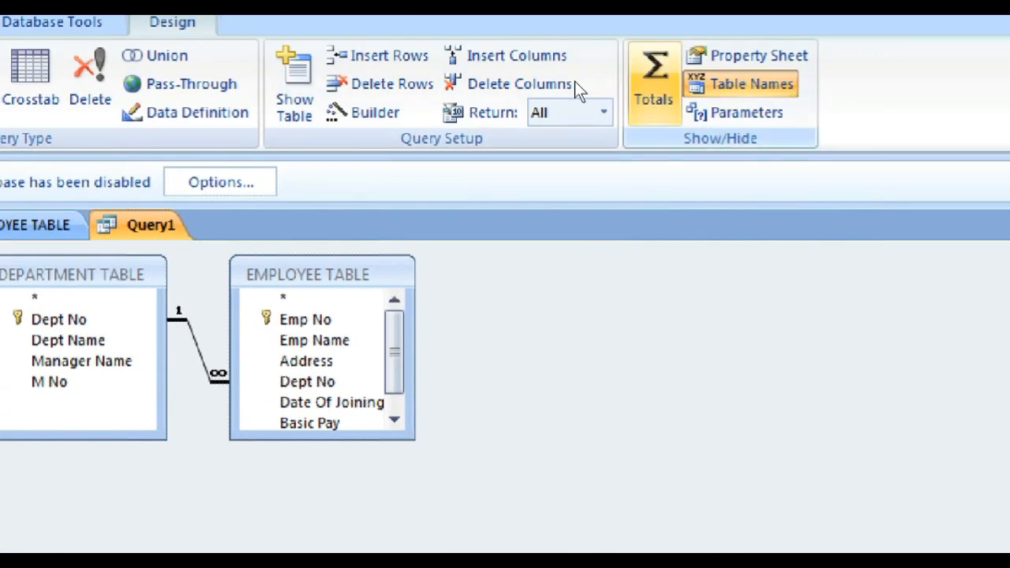
- Show the Total row in the query grid and set the Basic Pay column's total to Avg
{"action": "left_click", "coordinate": [645, 117]}
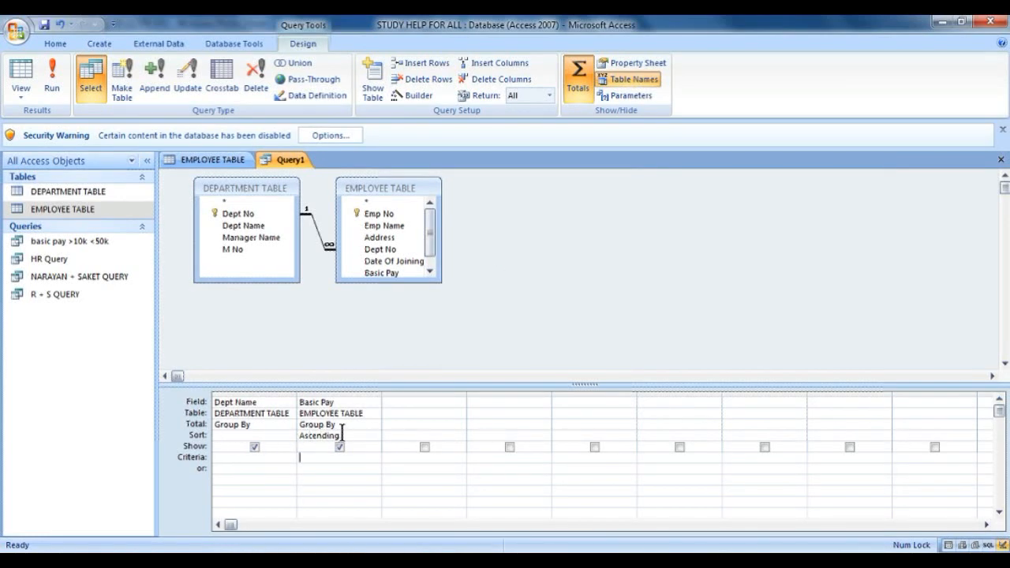
{"action": "left_click", "coordinate": [245, 424]}
{"action": "left_click_drag", "start_coordinate": [246, 426], "coordinate": [206, 422]}
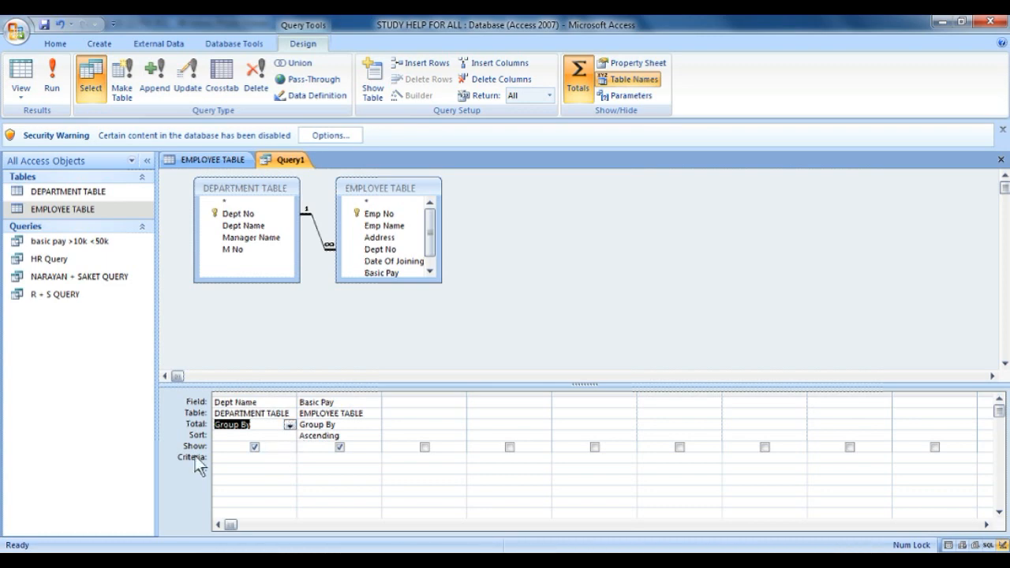
{"action": "left_click", "coordinate": [362, 426]}
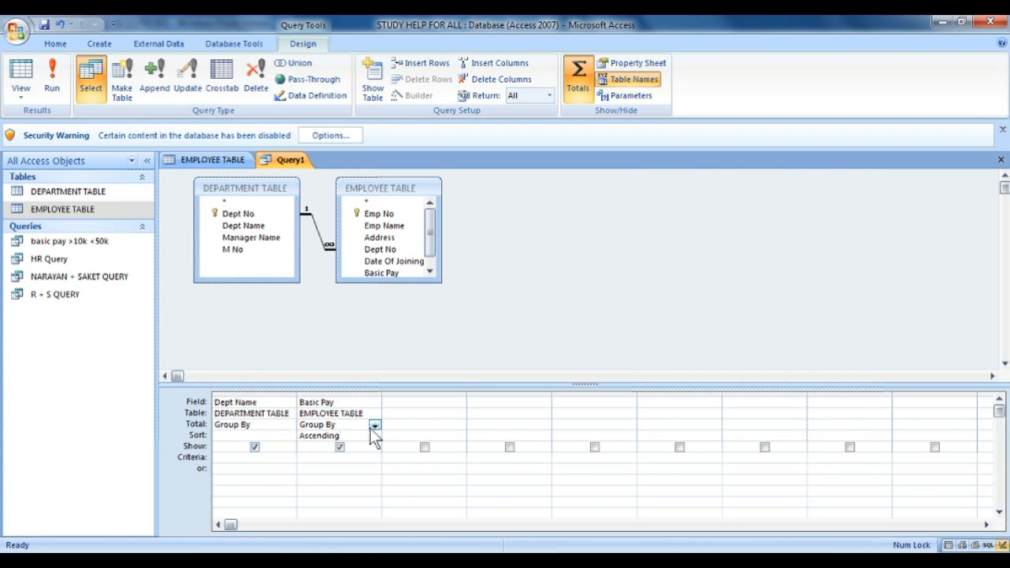
{"action": "left_click", "coordinate": [371, 426]}
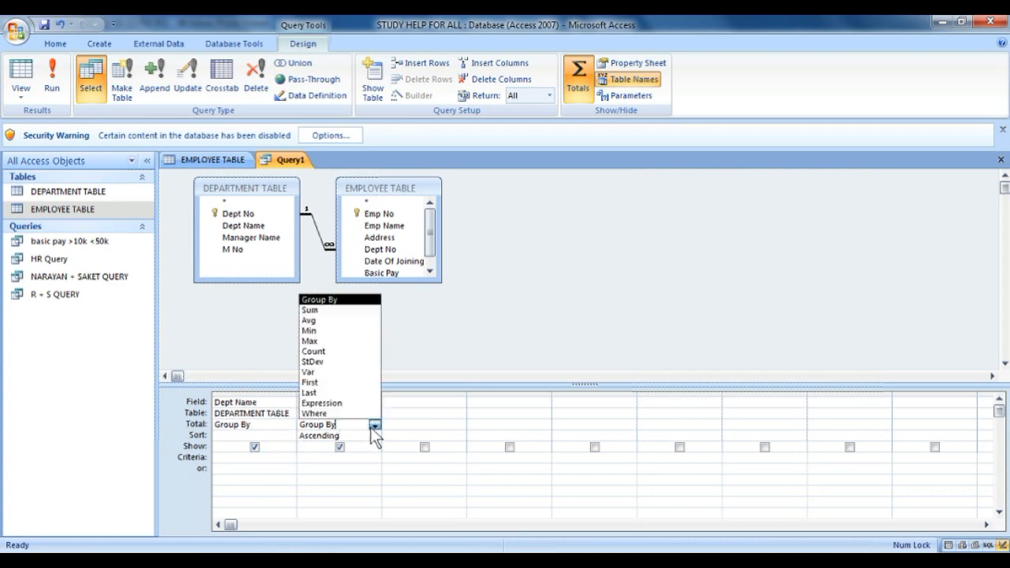
{"action": "left_click", "coordinate": [338, 321]}
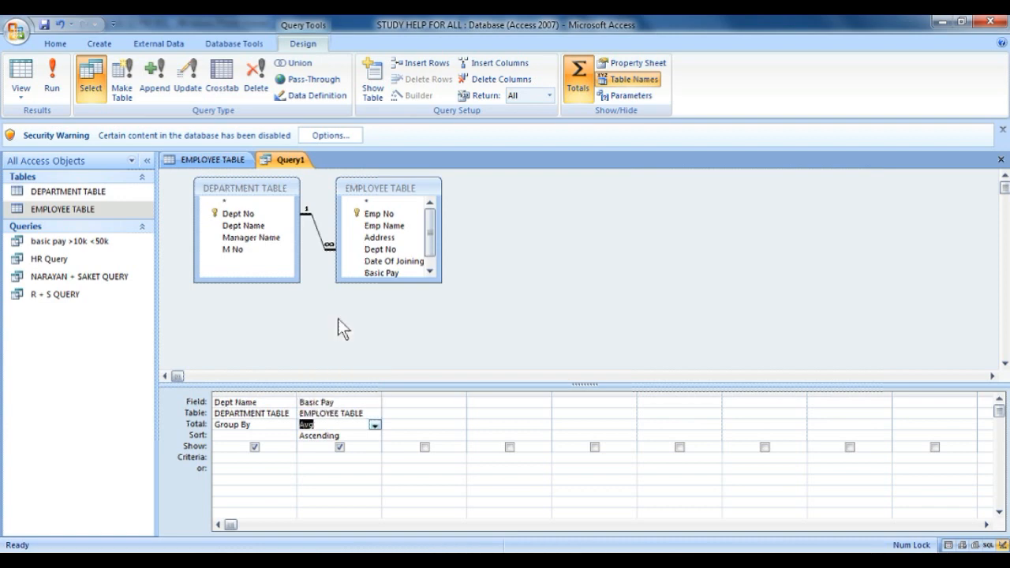
{"action": "left_click", "coordinate": [375, 425]}
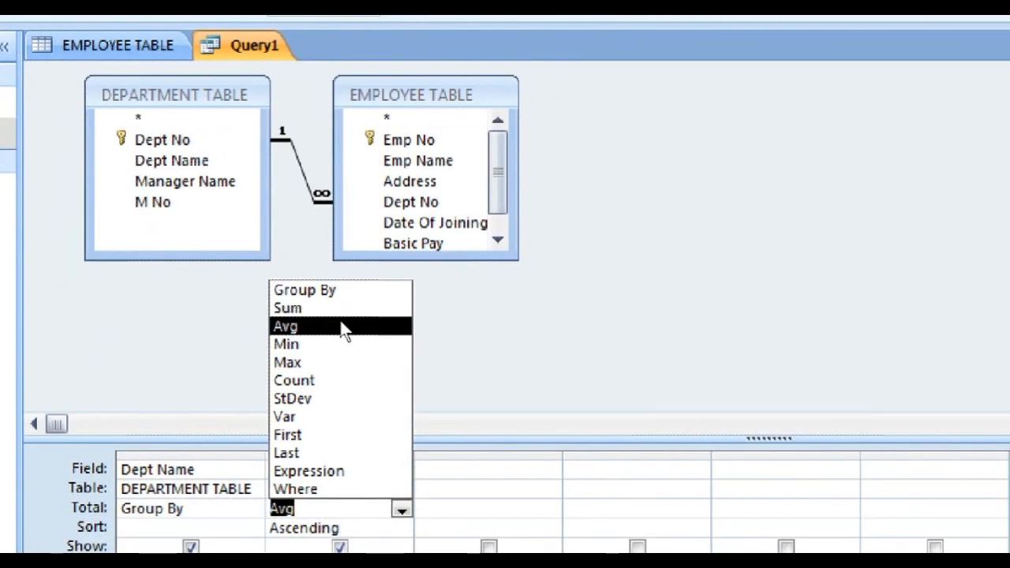
{"action": "left_click", "coordinate": [344, 328]}
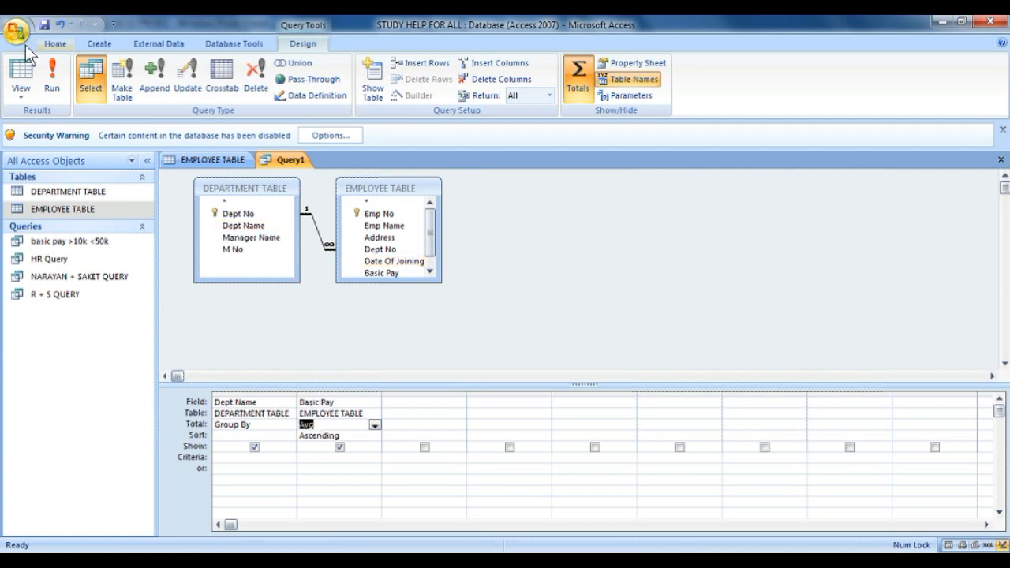
- Run the query and widen the average Basic Pay column to fit its heading
{"action": "left_click", "coordinate": [54, 85]}
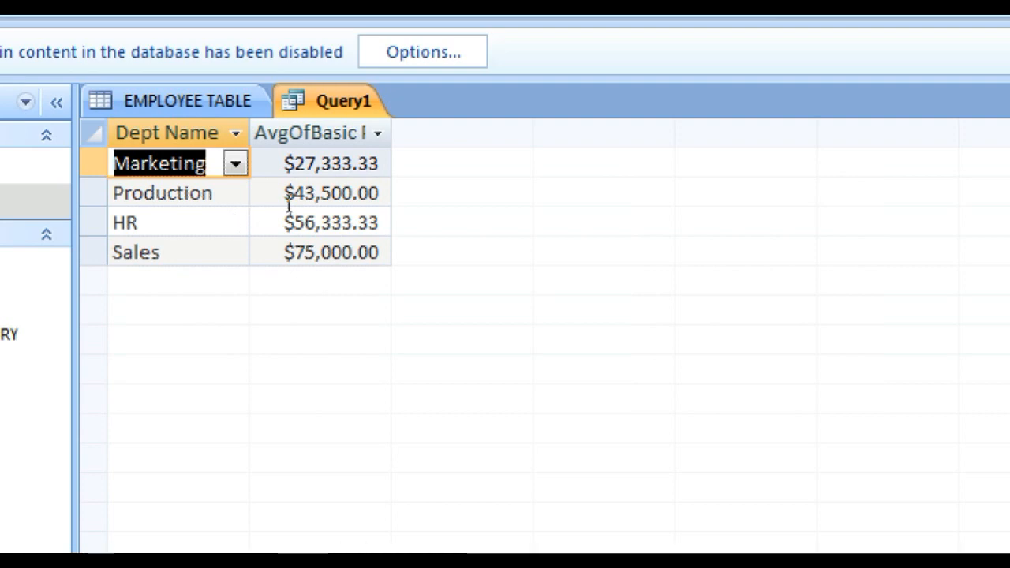
{"action": "left_click_drag", "start_coordinate": [391, 133], "coordinate": [491, 133]}
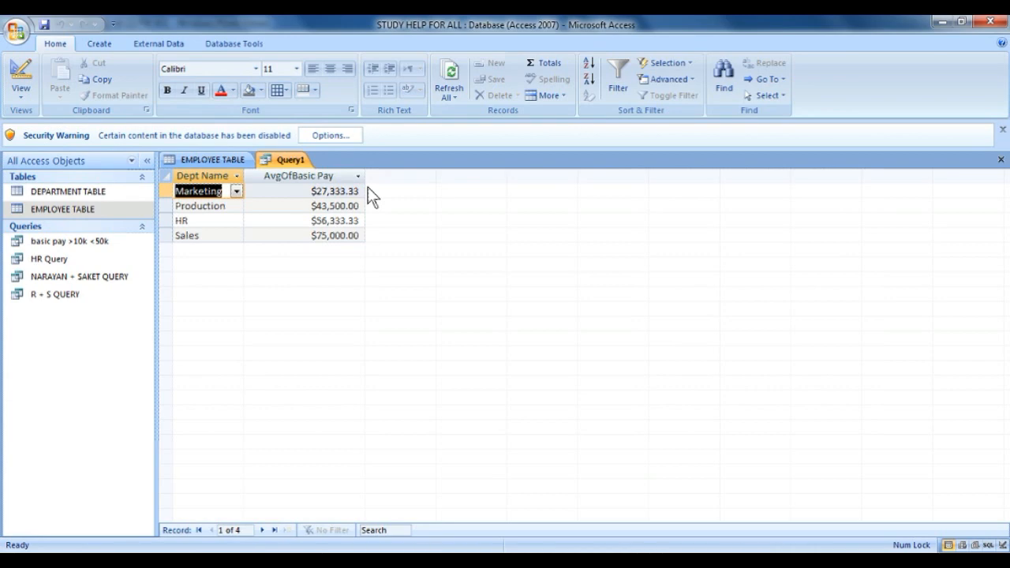
- Close the query and save it under the name Average Basic Pay
{"action": "left_click", "coordinate": [1001, 159]}
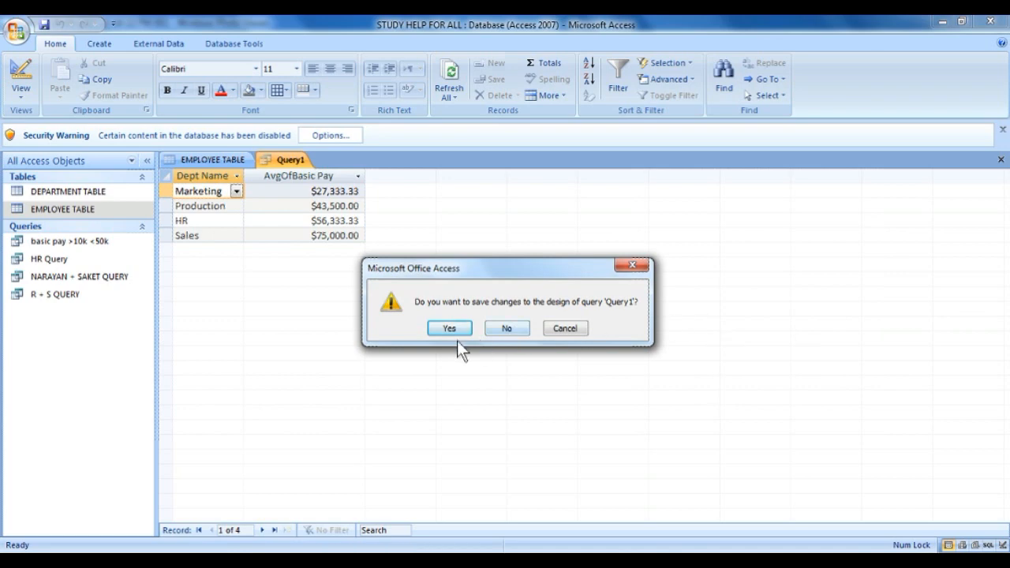
{"action": "left_click", "coordinate": [454, 330]}
{"action": "key", "text": "BackSpace"}
{"action": "key", "text": "Caps_Lock"}
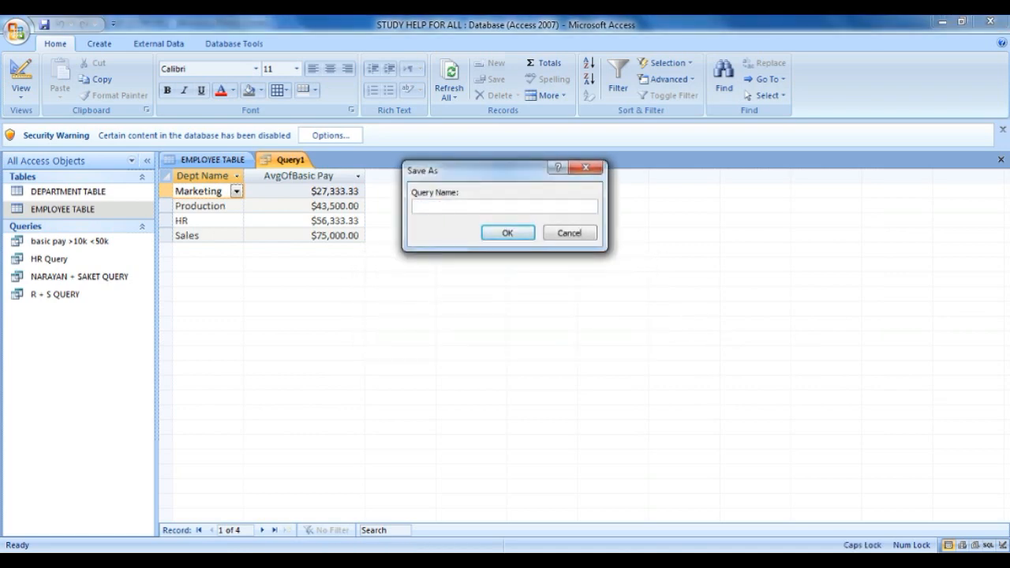
{"action": "key", "text": "Caps_Lock"}
{"action": "type", "text": "a"}
{"action": "key", "text": "Caps_Lock"}
{"action": "type", "text": "A"}
{"action": "key", "text": "Caps_Lock"}
{"action": "type", "text": "verage"}
{"action": "key", "text": "Caps_Lock"}
{"action": "type", "text": "B"}
{"action": "key", "text": "Caps_Lock"}
{"action": "type", "text": "aisc"}
{"action": "key", "text": "Caps_Lock"}
{"action": "type", "text": "P"}
{"action": "key", "text": "Caps_Lock"}
{"action": "type", "text": "ay"}
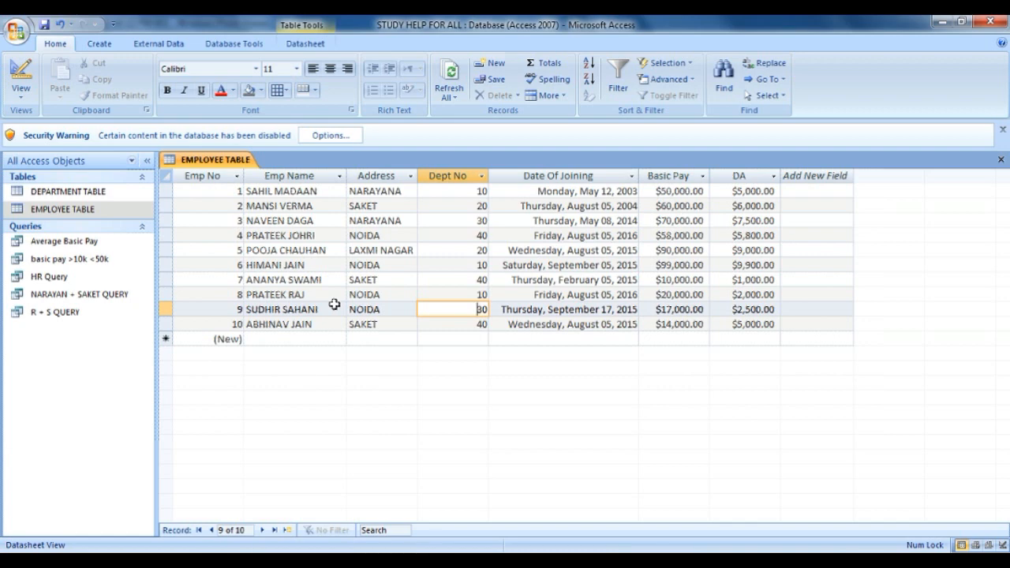
- Create another query in design view with DEPARTMENT TABLE and EMPLOYEE TABLE added
{"action": "left_click", "coordinate": [110, 45]}
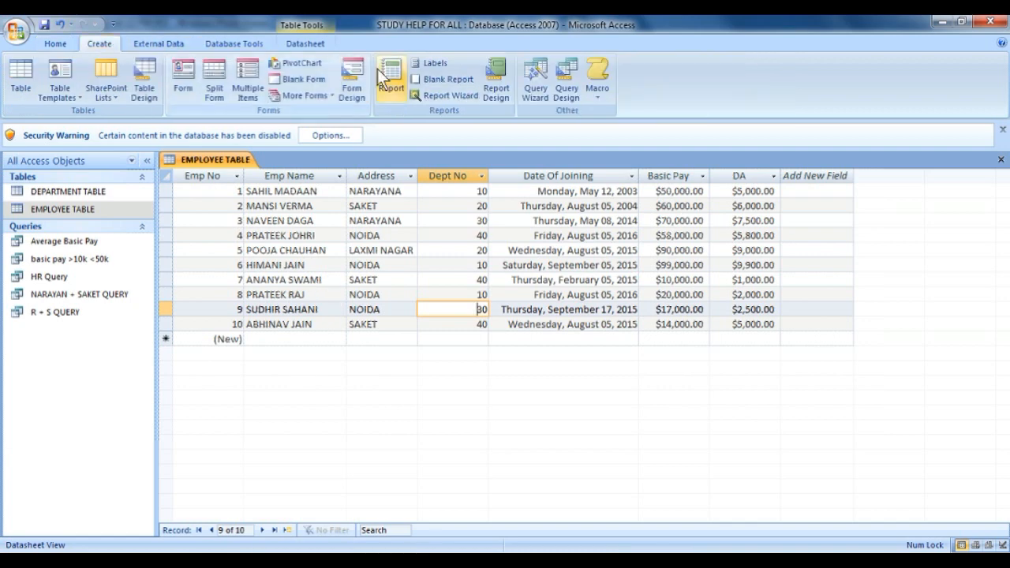
{"action": "left_click", "coordinate": [577, 89]}
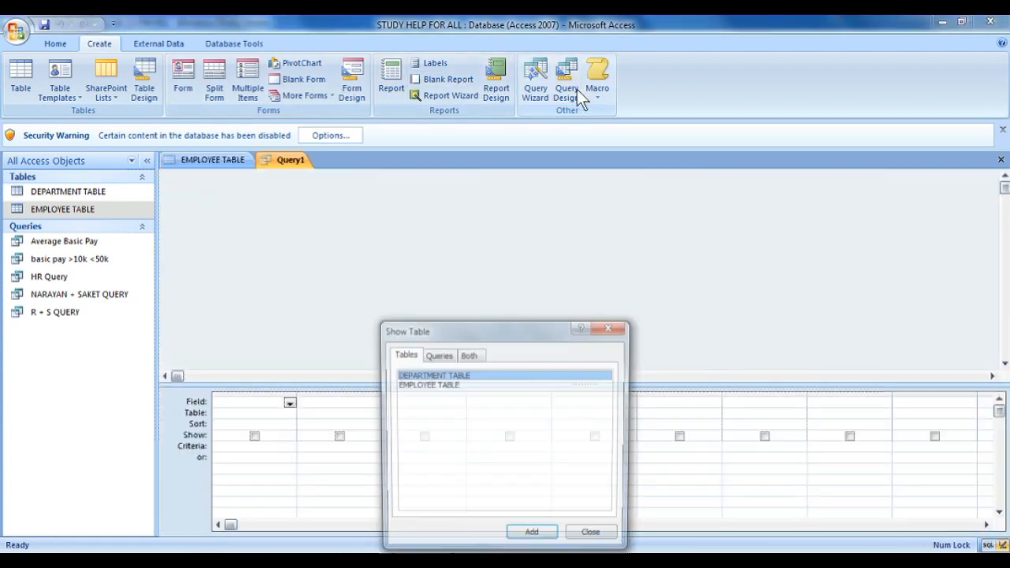
{"action": "left_click", "coordinate": [543, 537]}
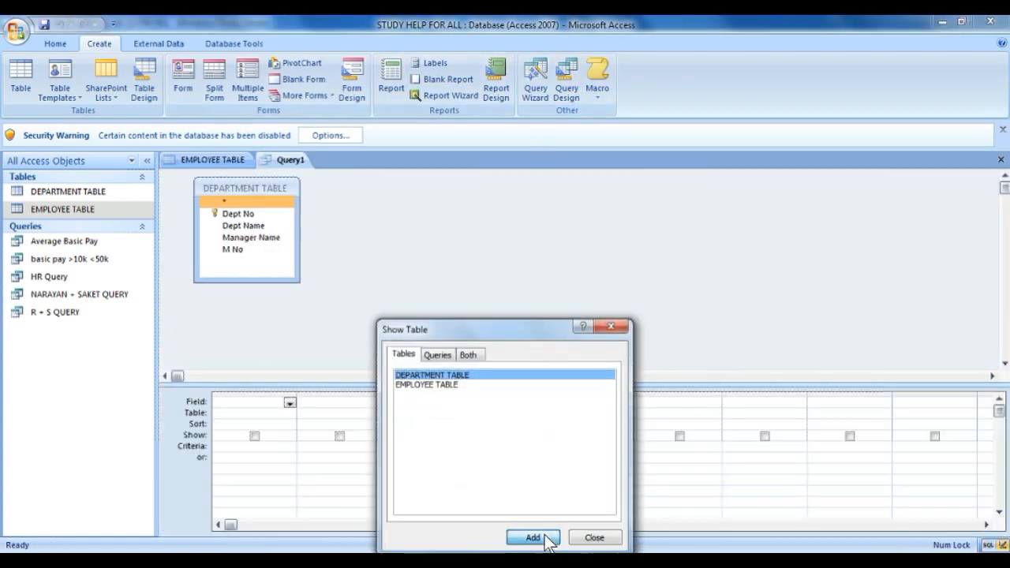
{"action": "left_click", "coordinate": [490, 385]}
{"action": "left_click", "coordinate": [534, 538]}
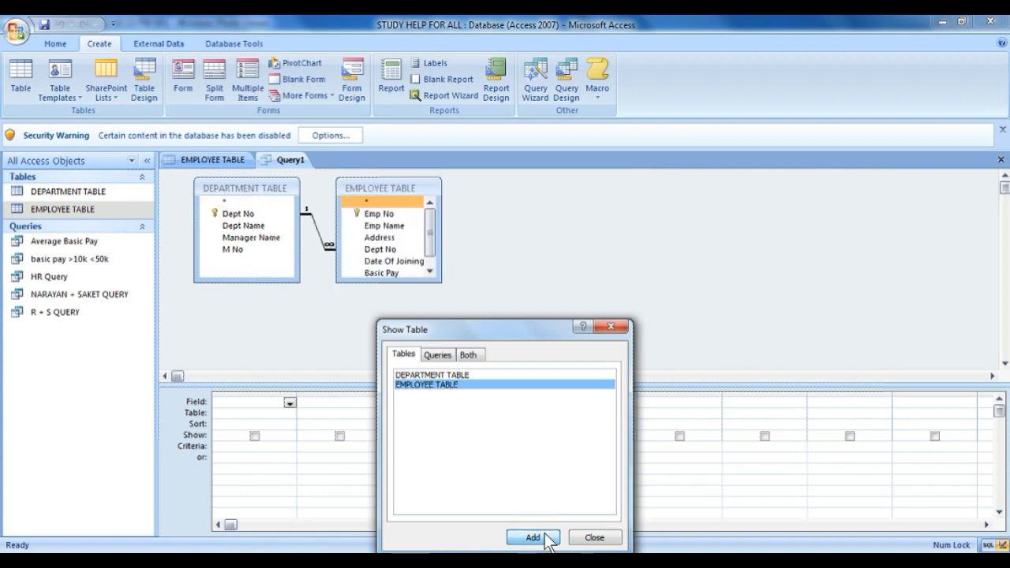
{"action": "left_click", "coordinate": [593, 537]}
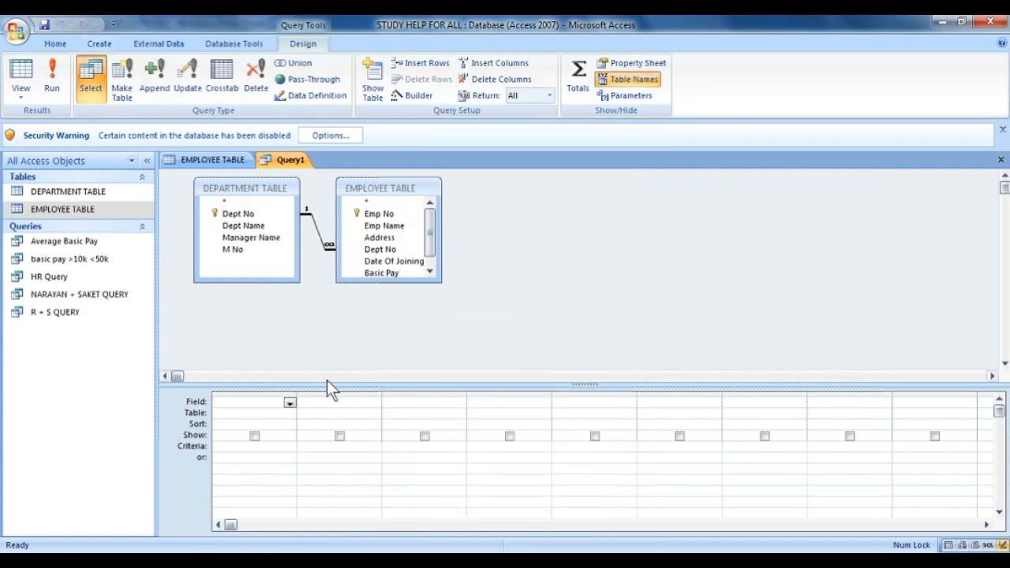
- Assign EMPLOYEE TABLE to the first and second columns of the query grid
{"action": "left_click", "coordinate": [290, 403]}
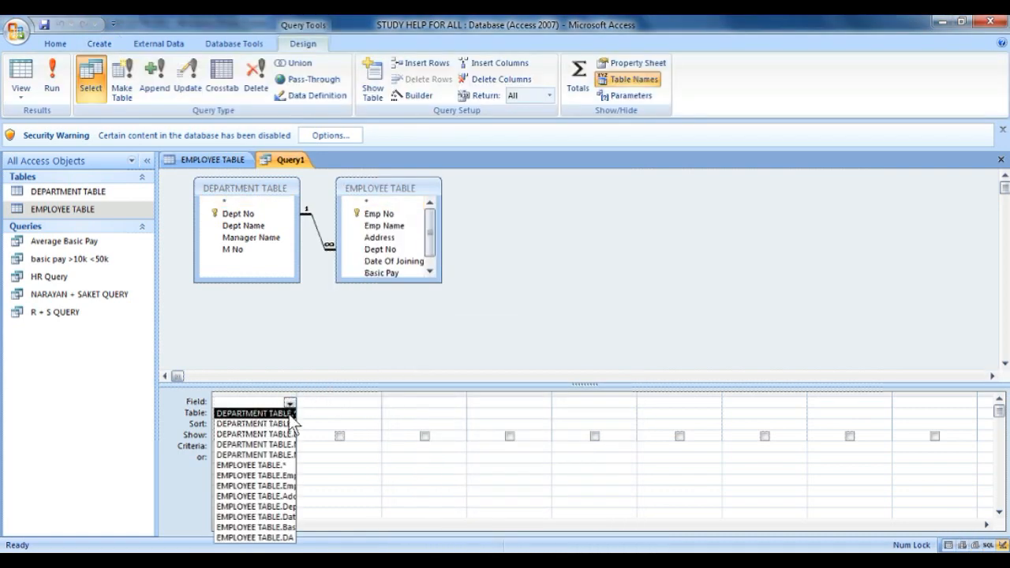
{"action": "left_click", "coordinate": [289, 402]}
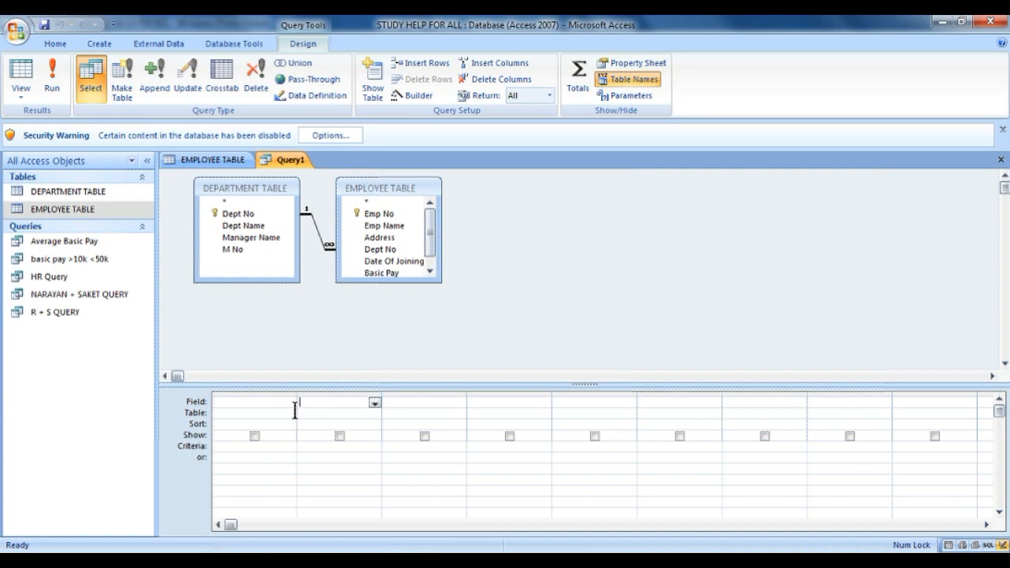
{"action": "left_click", "coordinate": [290, 414]}
{"action": "left_click", "coordinate": [253, 434]}
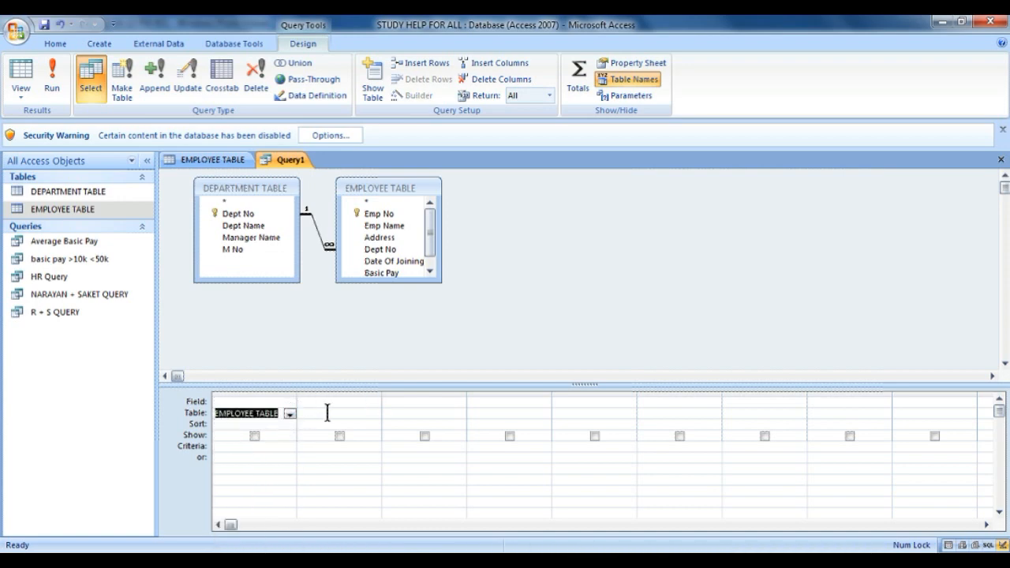
{"action": "left_click", "coordinate": [375, 413]}
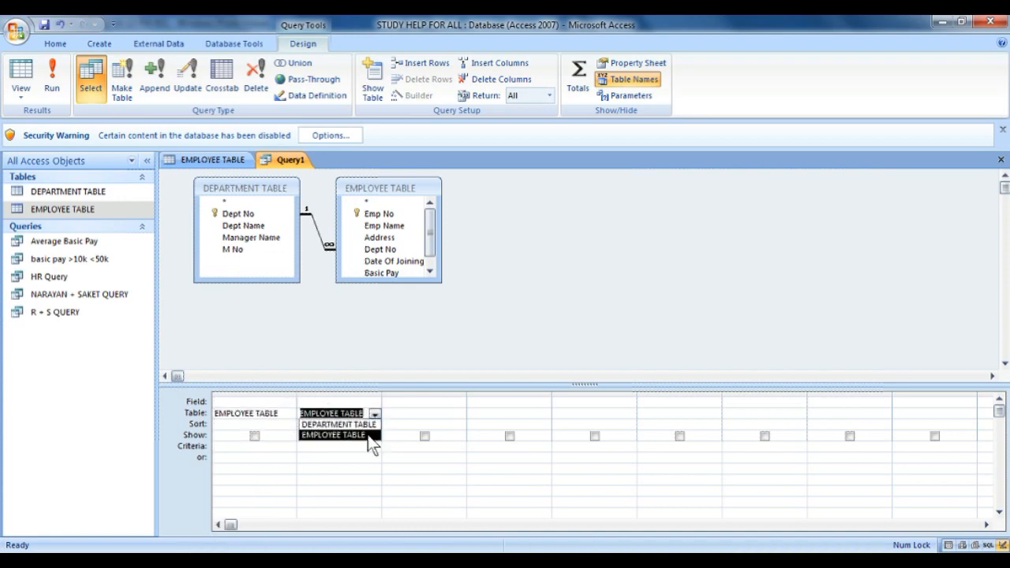
{"action": "left_click", "coordinate": [367, 435]}
- Assign DEPARTMENT TABLE to the third, fourth and fifth columns of the query grid
{"action": "left_click", "coordinate": [387, 415]}
{"action": "left_click", "coordinate": [460, 414]}
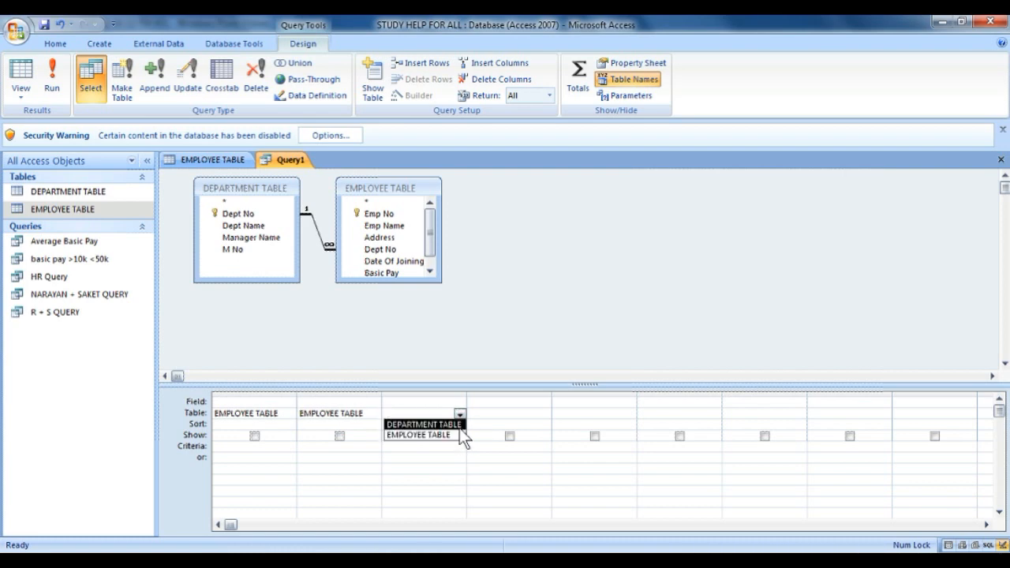
{"action": "left_click", "coordinate": [458, 422]}
{"action": "left_click", "coordinate": [476, 420]}
{"action": "left_click", "coordinate": [544, 414]}
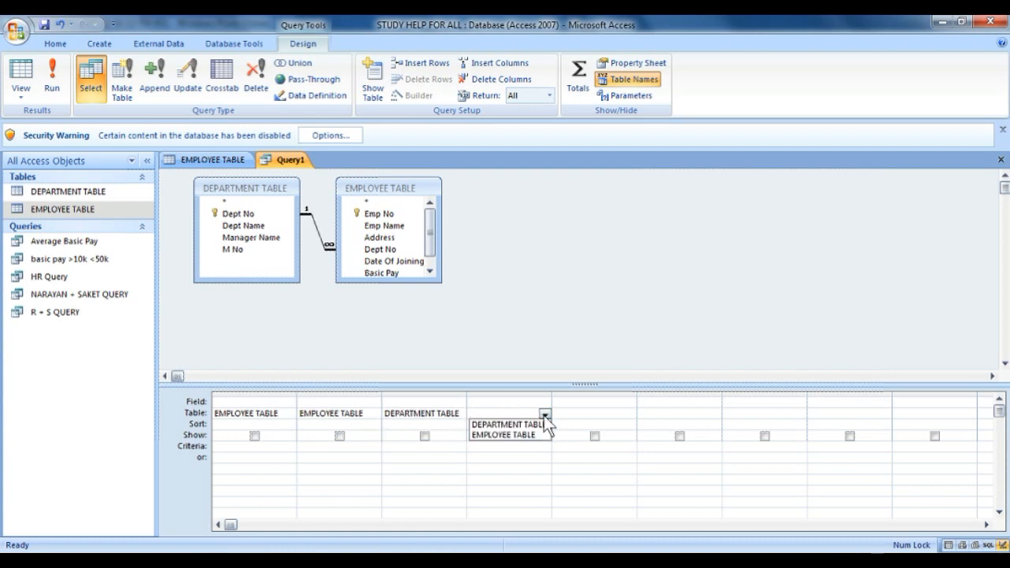
{"action": "left_click", "coordinate": [540, 423]}
{"action": "left_click", "coordinate": [565, 419]}
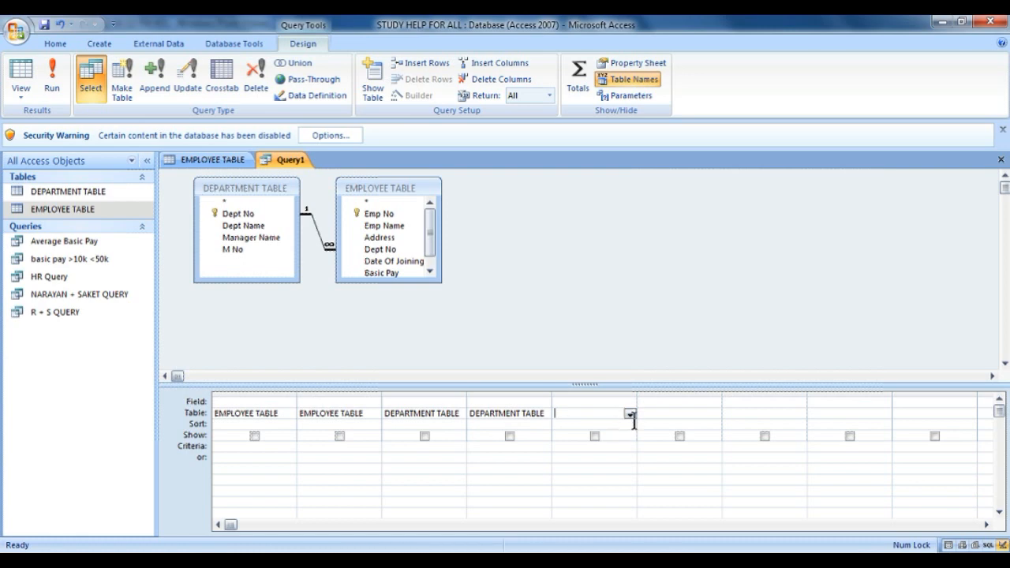
{"action": "left_click", "coordinate": [630, 424]}
{"action": "left_click", "coordinate": [629, 413]}
{"action": "left_click", "coordinate": [630, 425]}
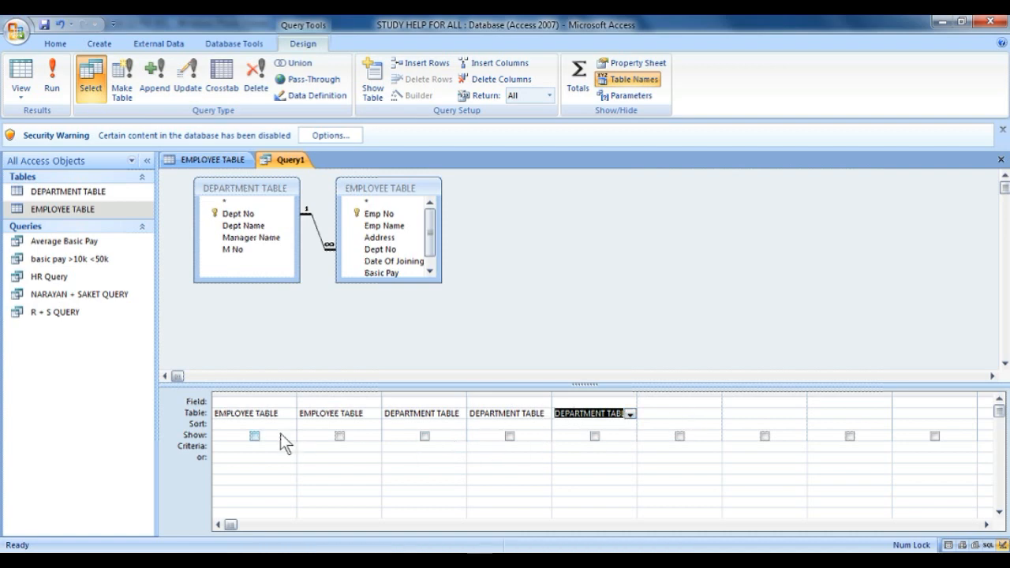
- Choose Emp Name as the first column's field and Basic Pay as the second column's field
{"action": "left_click", "coordinate": [255, 426]}
{"action": "left_click", "coordinate": [269, 408]}
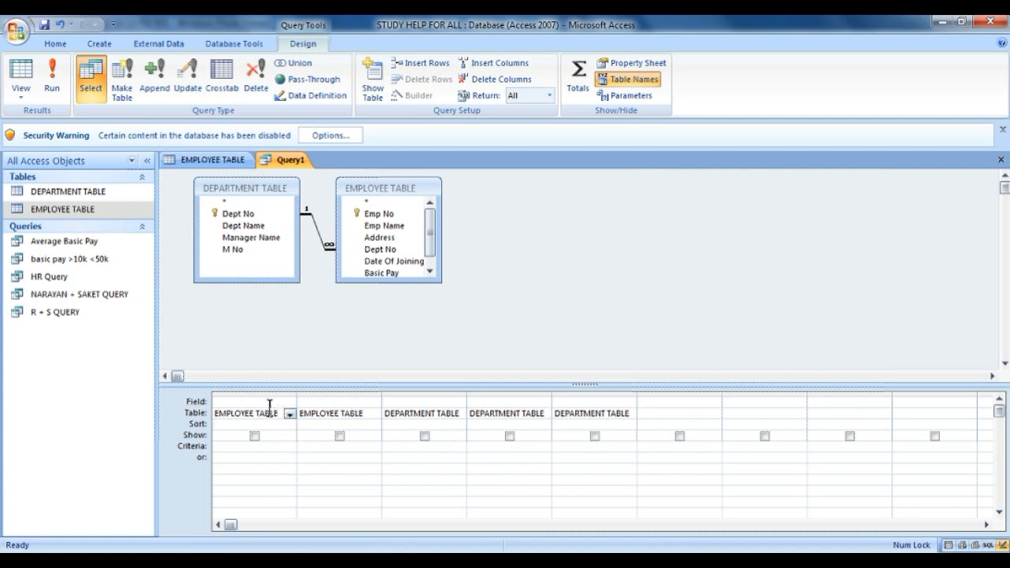
{"action": "left_click", "coordinate": [289, 403]}
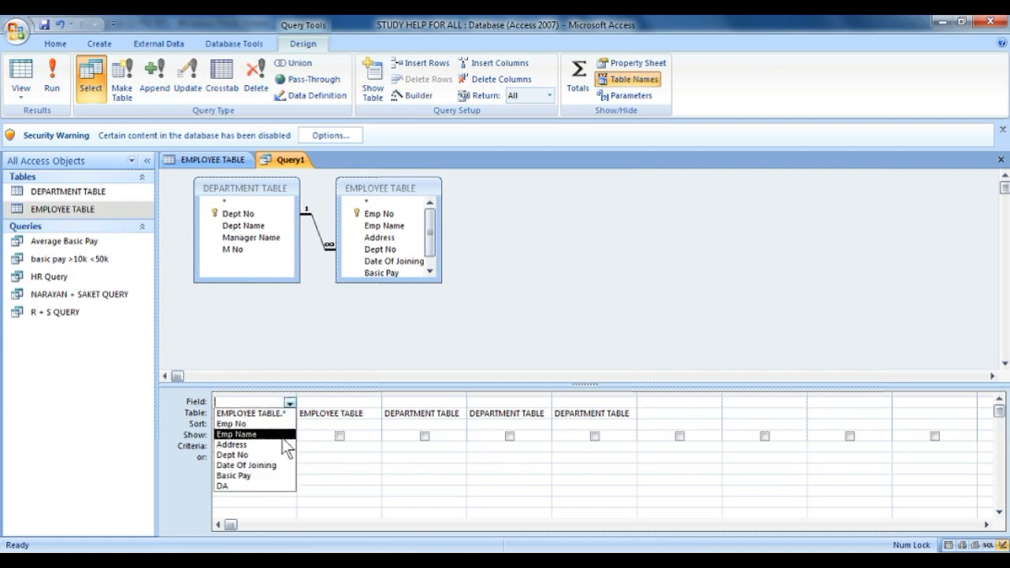
{"action": "left_click", "coordinate": [282, 436]}
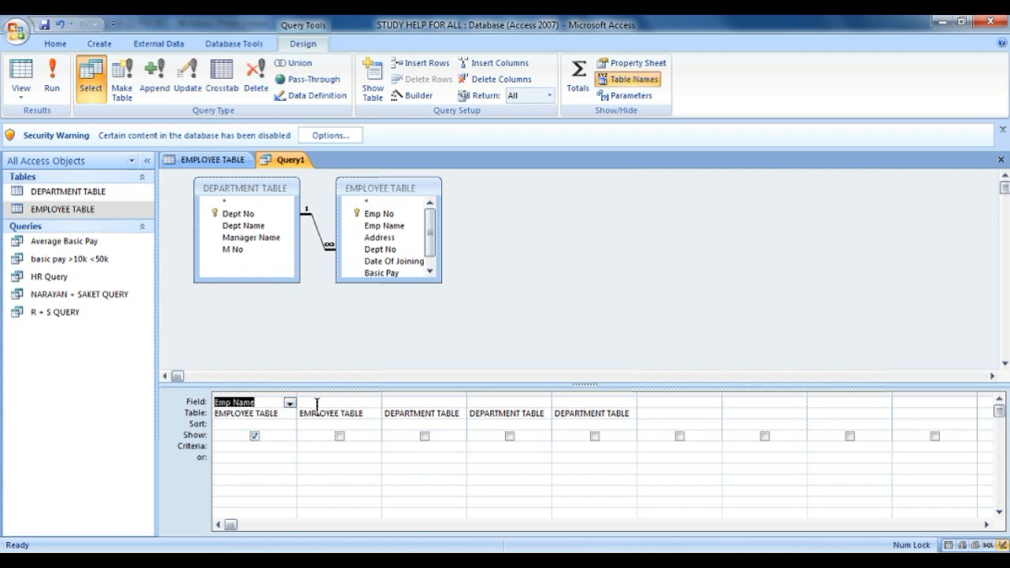
{"action": "left_click", "coordinate": [316, 405]}
{"action": "left_click", "coordinate": [374, 403]}
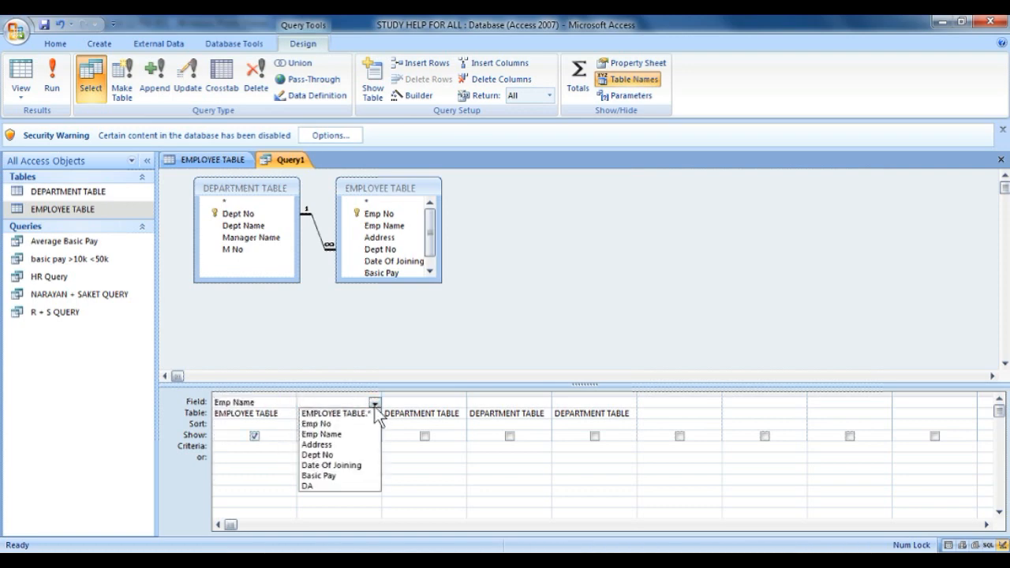
{"action": "left_click", "coordinate": [358, 477]}
- Choose Dept Name as the third column's field and Manager Name as the fourth column's field
{"action": "left_click", "coordinate": [413, 405]}
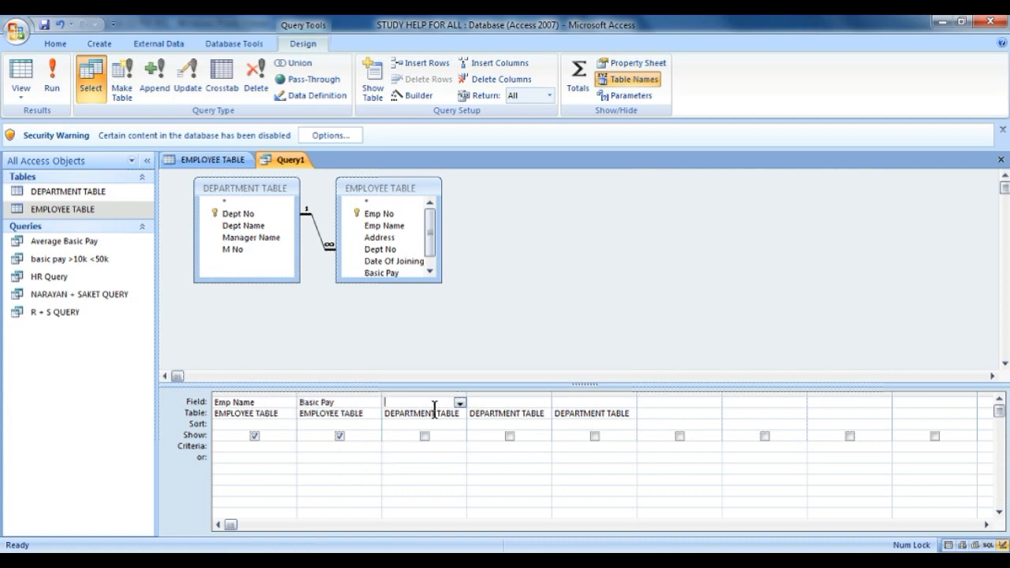
{"action": "left_click", "coordinate": [459, 403]}
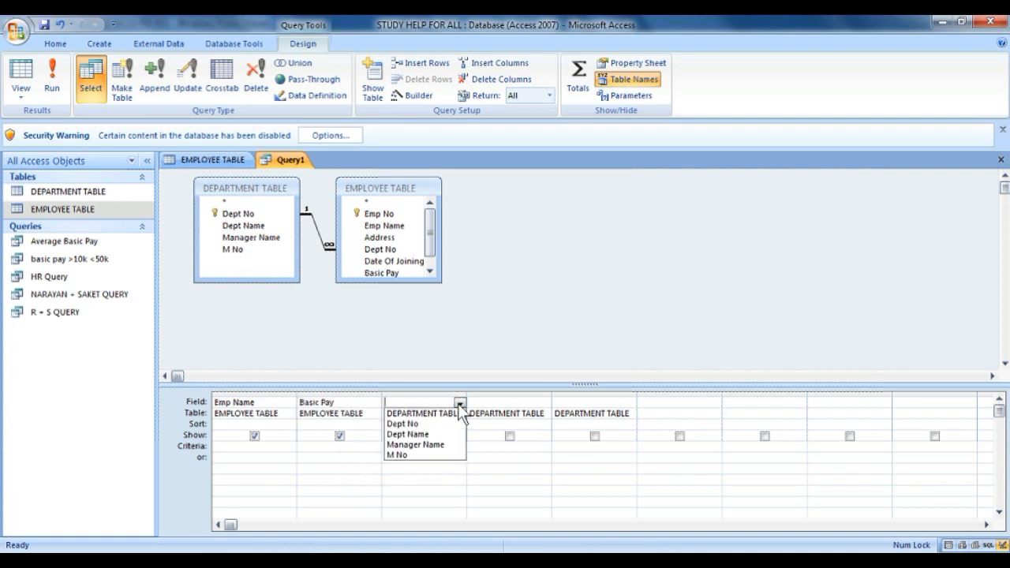
{"action": "left_click", "coordinate": [449, 433]}
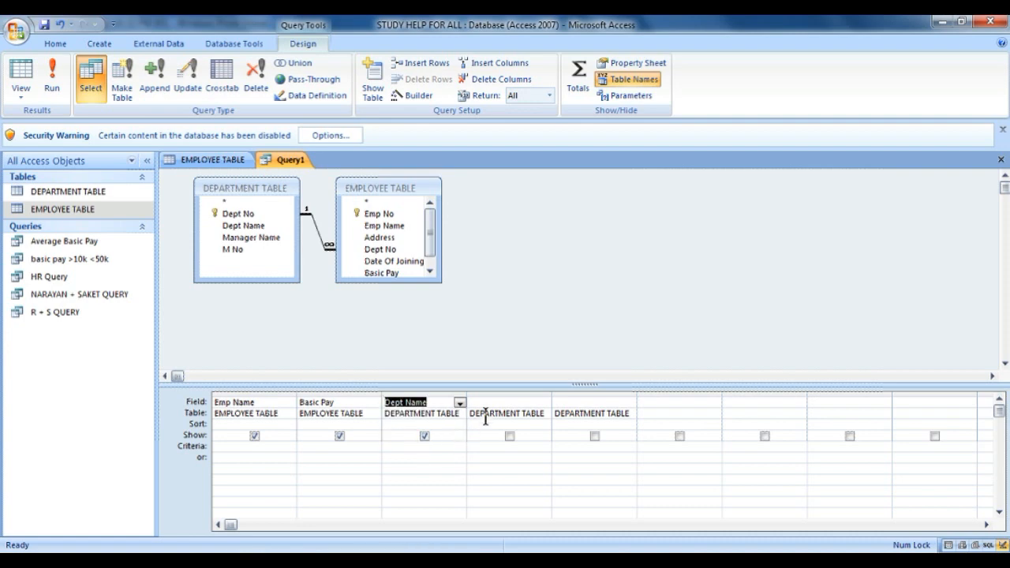
{"action": "left_click", "coordinate": [488, 405]}
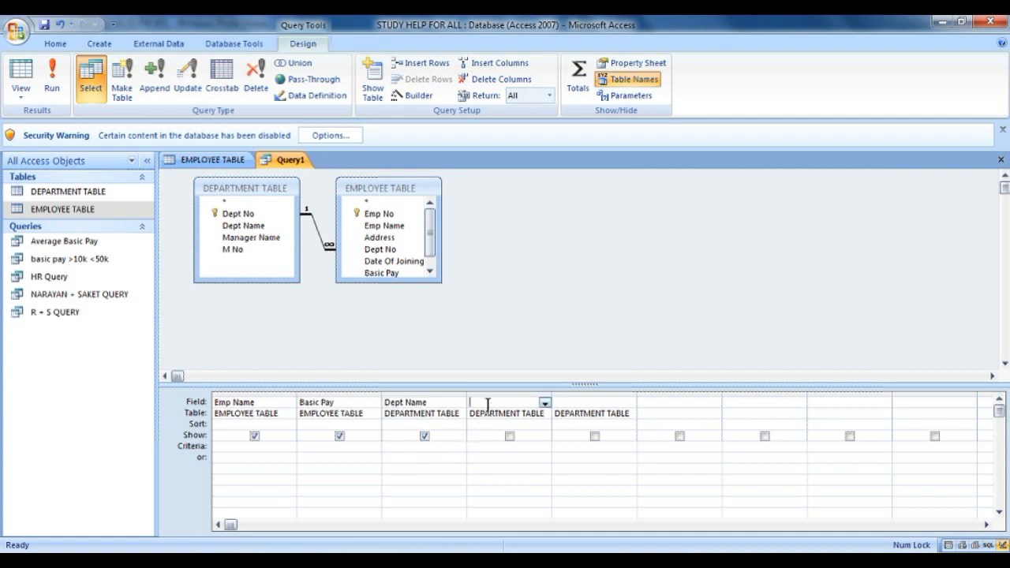
{"action": "left_click", "coordinate": [545, 403]}
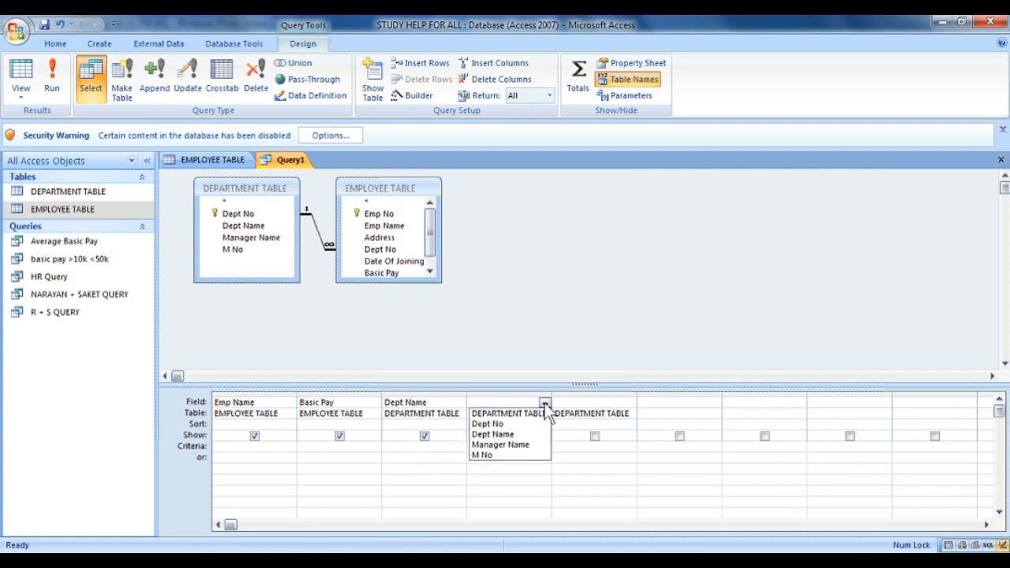
{"action": "left_click", "coordinate": [541, 445]}
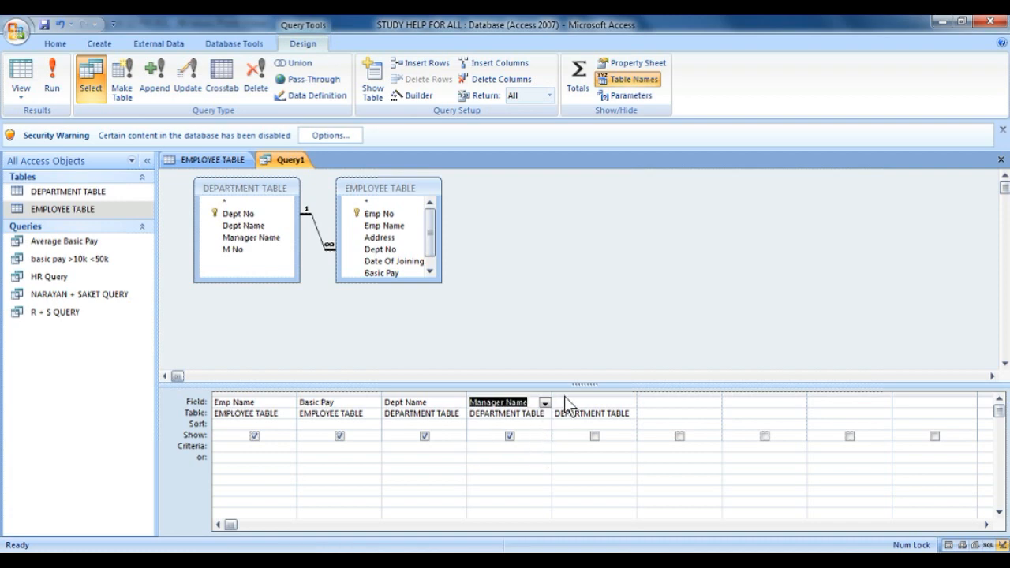
- Remove the Emp Name field from the first column of the query grid
{"action": "left_click", "coordinate": [288, 403]}
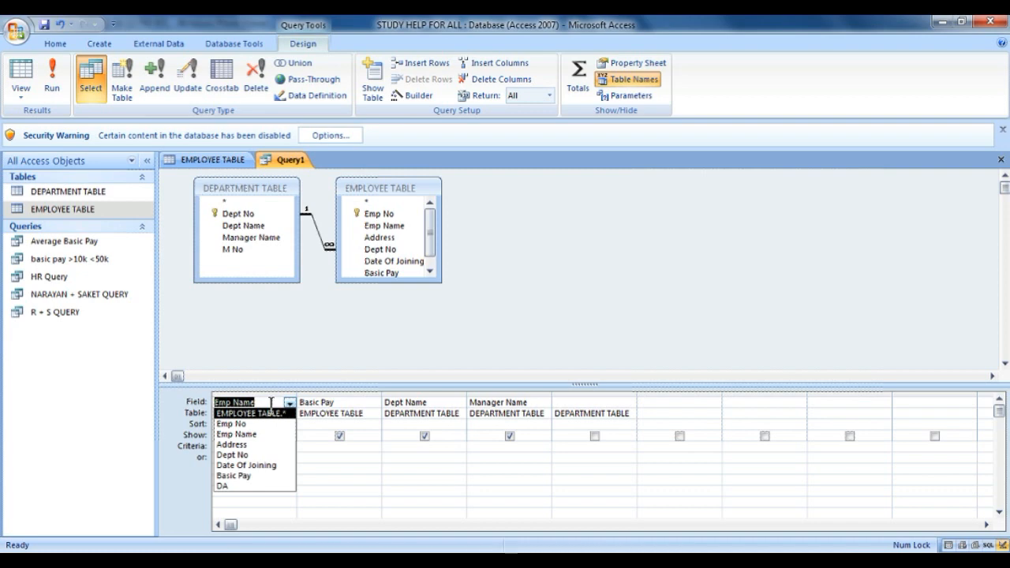
{"action": "key", "text": "Delete"}
{"action": "left_click", "coordinate": [302, 445]}
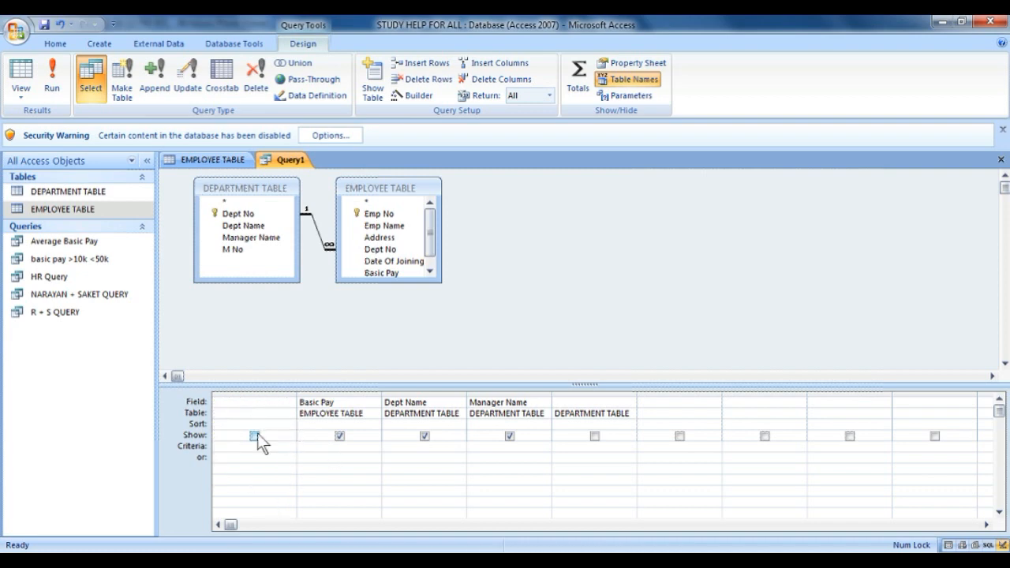
- Choose Dept No as the field for the fifth column of the query grid
{"action": "left_click", "coordinate": [351, 402]}
{"action": "left_click", "coordinate": [428, 402]}
{"action": "left_click", "coordinate": [534, 403]}
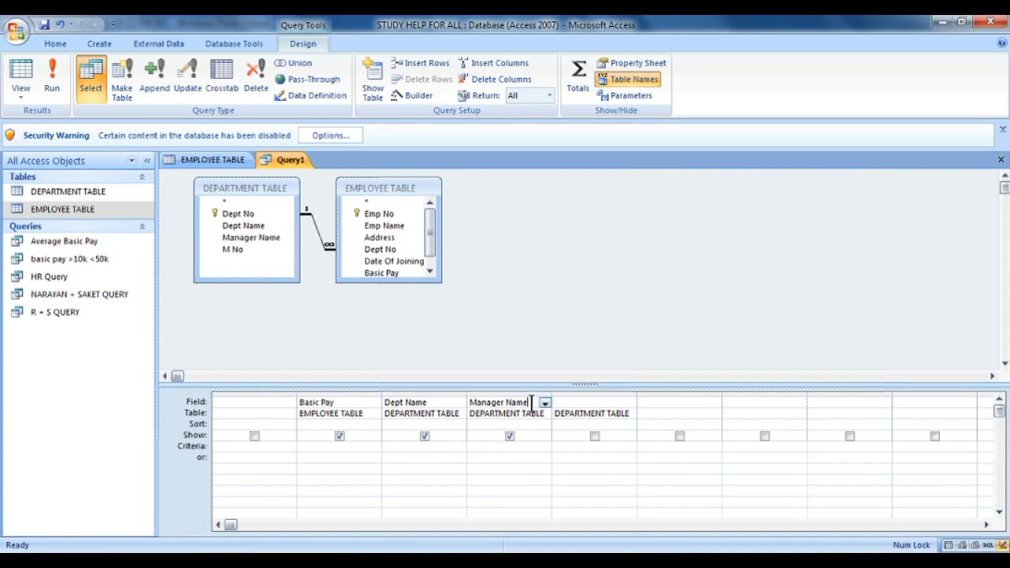
{"action": "left_click", "coordinate": [580, 412]}
{"action": "left_click", "coordinate": [596, 404]}
{"action": "left_click", "coordinate": [629, 402]}
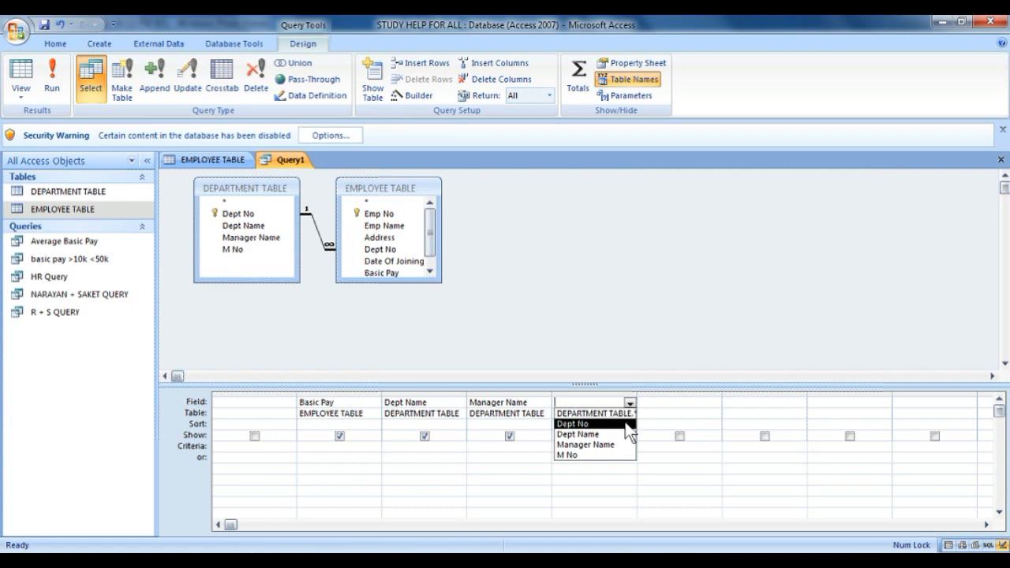
{"action": "left_click", "coordinate": [625, 423]}
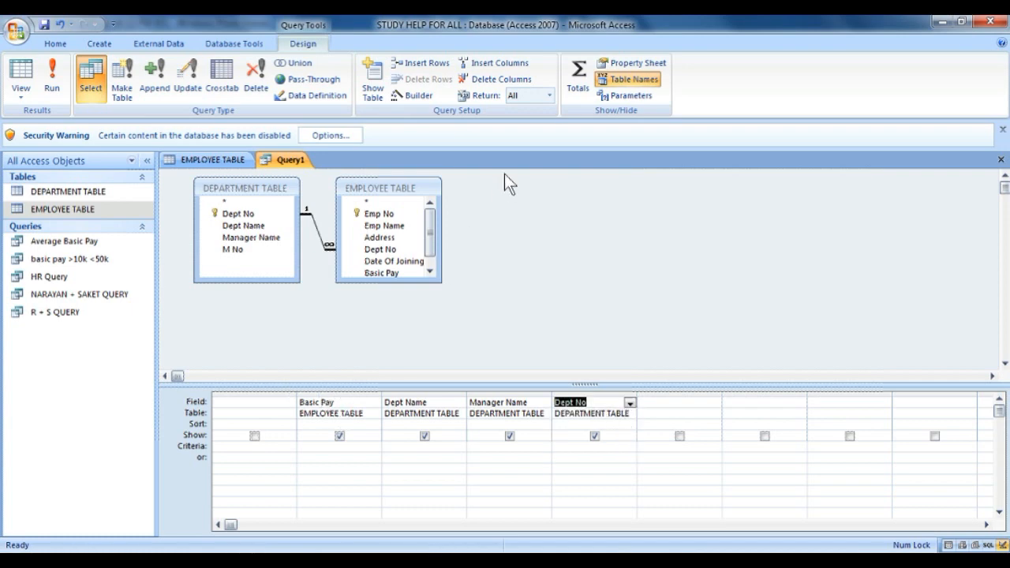
- Add totals to the query with Basic Pay set to Sum, and display the query's results
{"action": "left_click", "coordinate": [577, 83]}
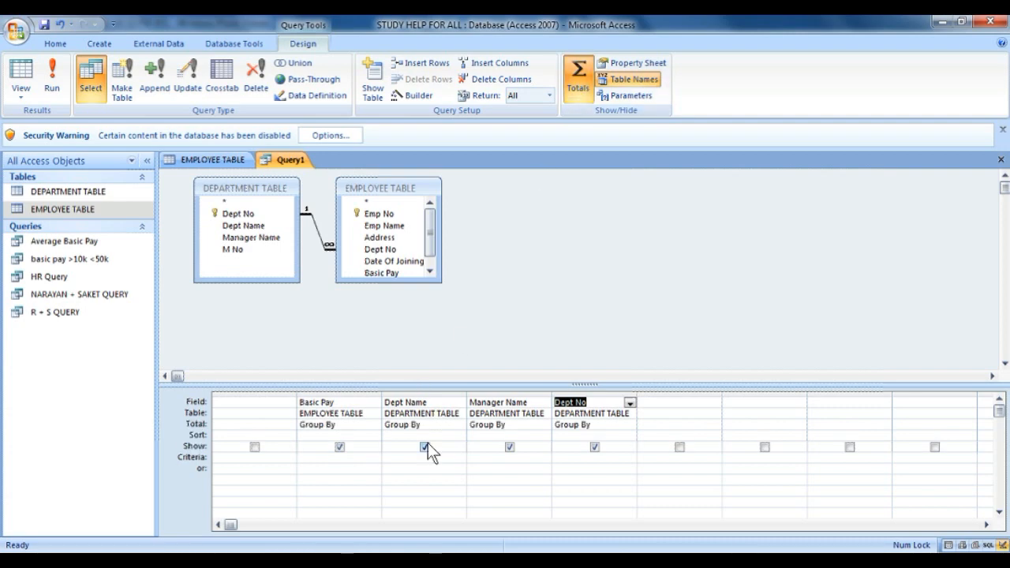
{"action": "left_click", "coordinate": [376, 435]}
{"action": "left_click", "coordinate": [374, 425]}
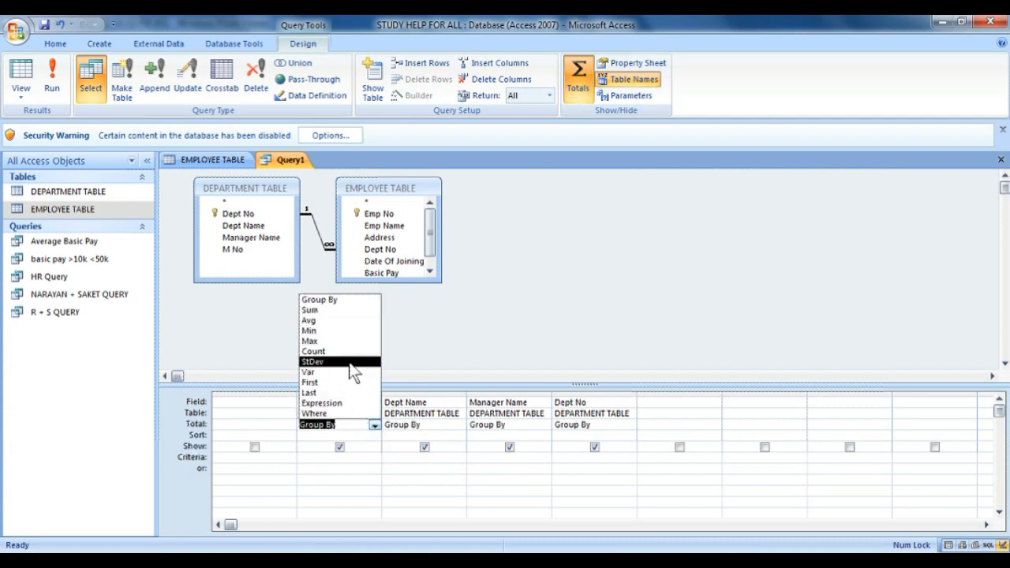
{"action": "left_click", "coordinate": [349, 313]}
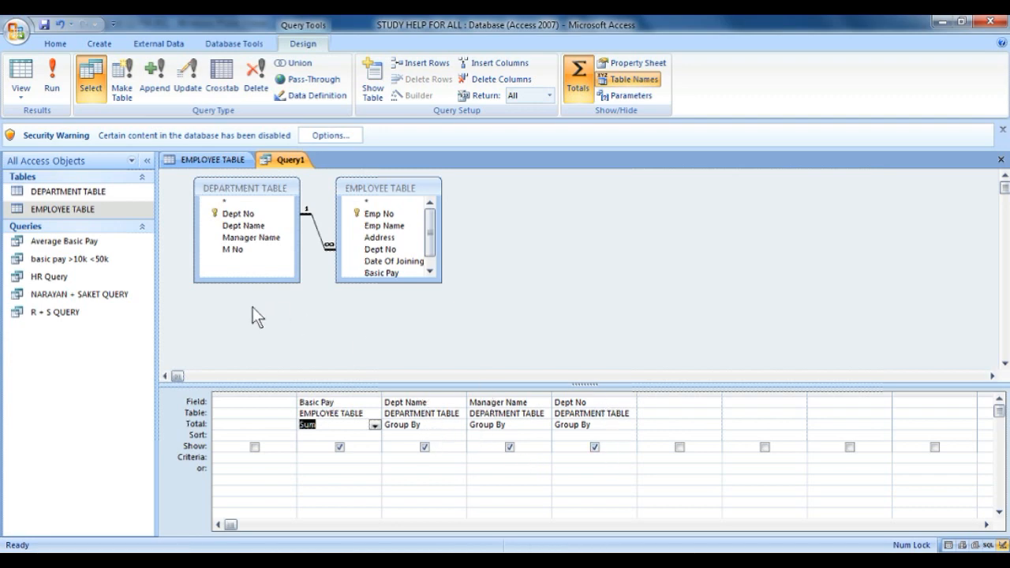
{"action": "left_click", "coordinate": [40, 74]}
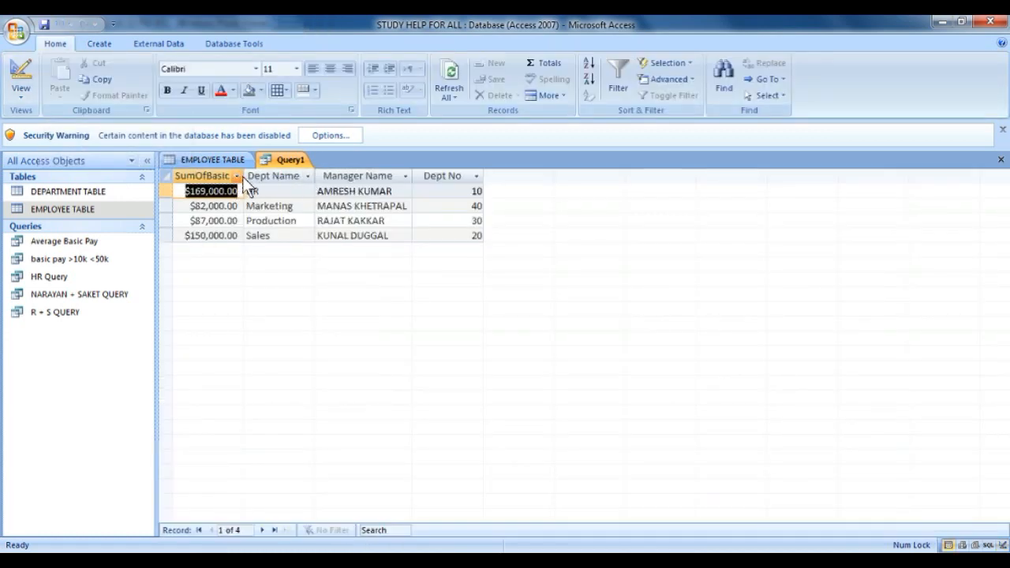
- Widen the summed Basic Pay column to fit its heading, and close the query, saving it as "sum basic pay"
{"action": "left_click_drag", "start_coordinate": [243, 176], "coordinate": [281, 177]}
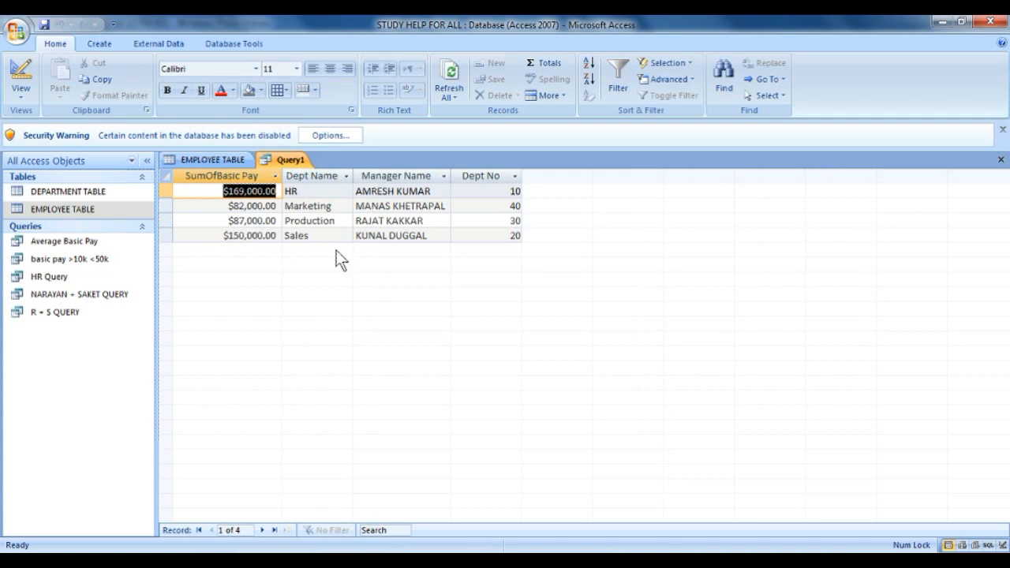
{"action": "left_click", "coordinate": [1002, 161]}
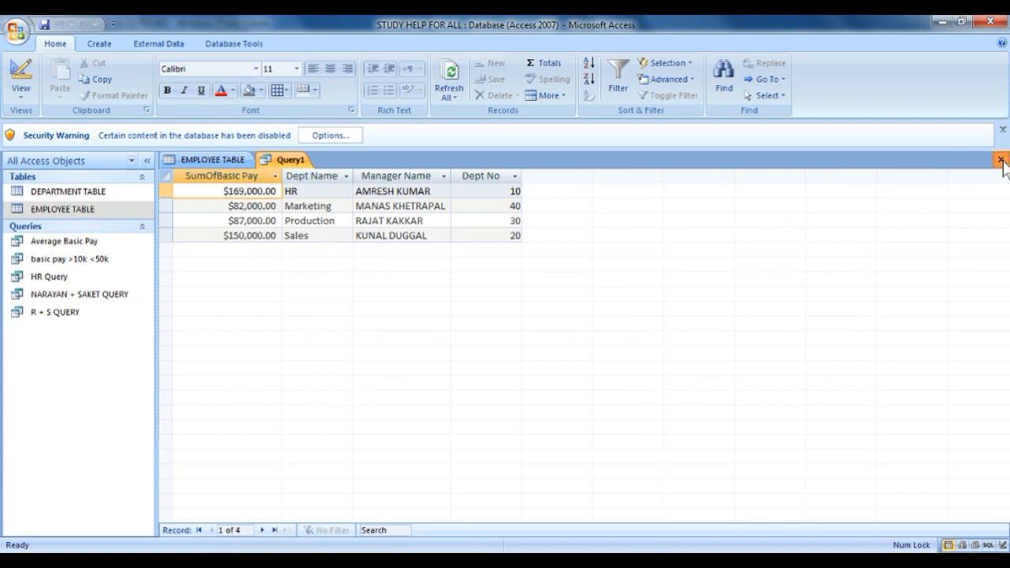
{"action": "left_click", "coordinate": [467, 331]}
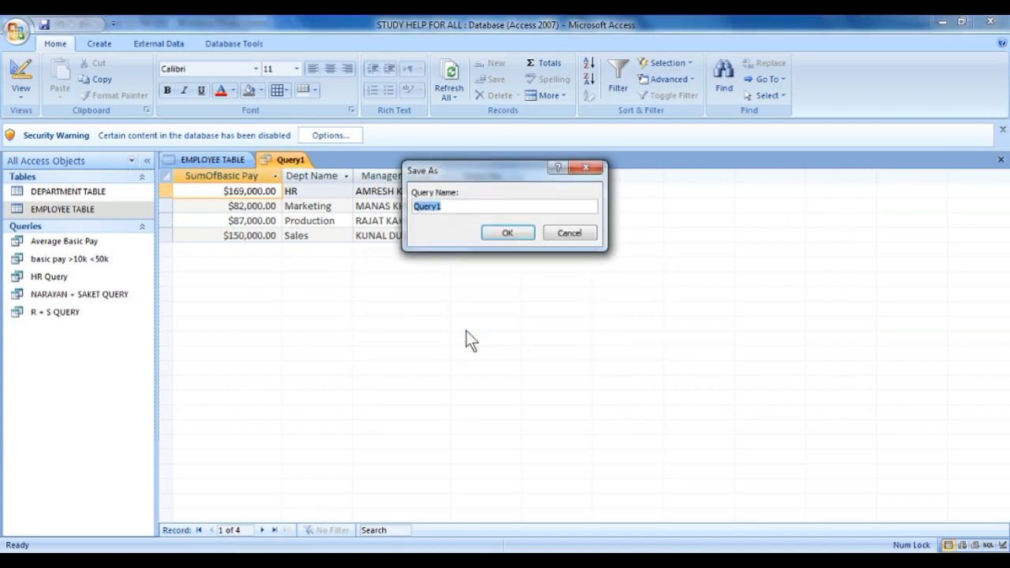
{"action": "key", "text": "BackSpace"}
{"action": "type", "text": "sum basic pay"}
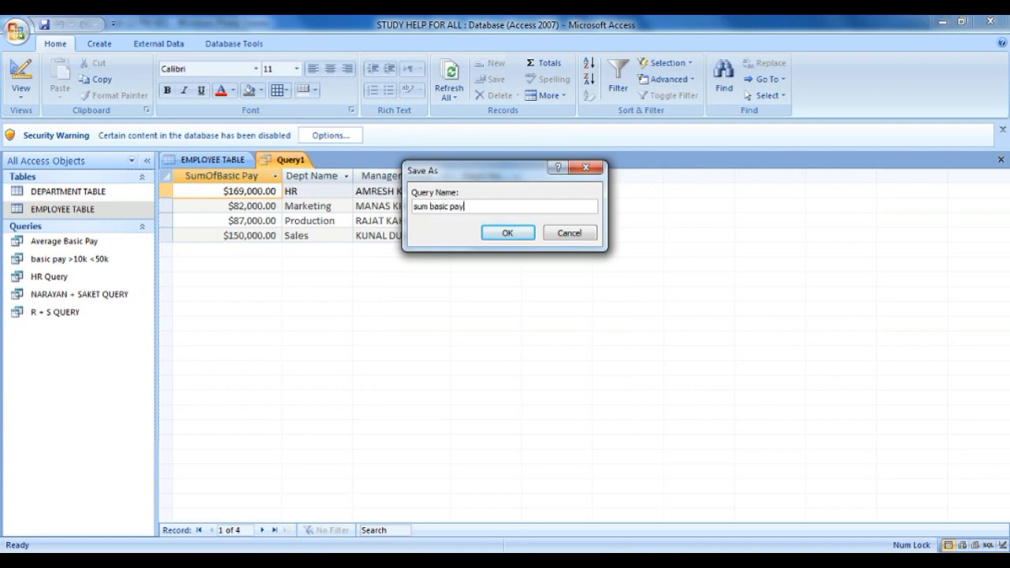
{"action": "key", "text": "Return"}
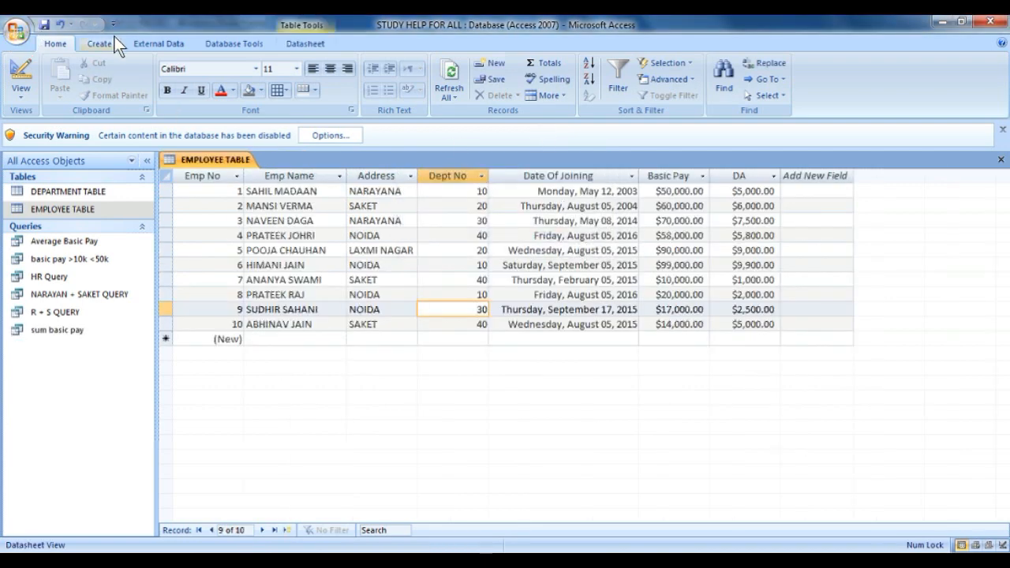
{"action": "left_click", "coordinate": [99, 44]}
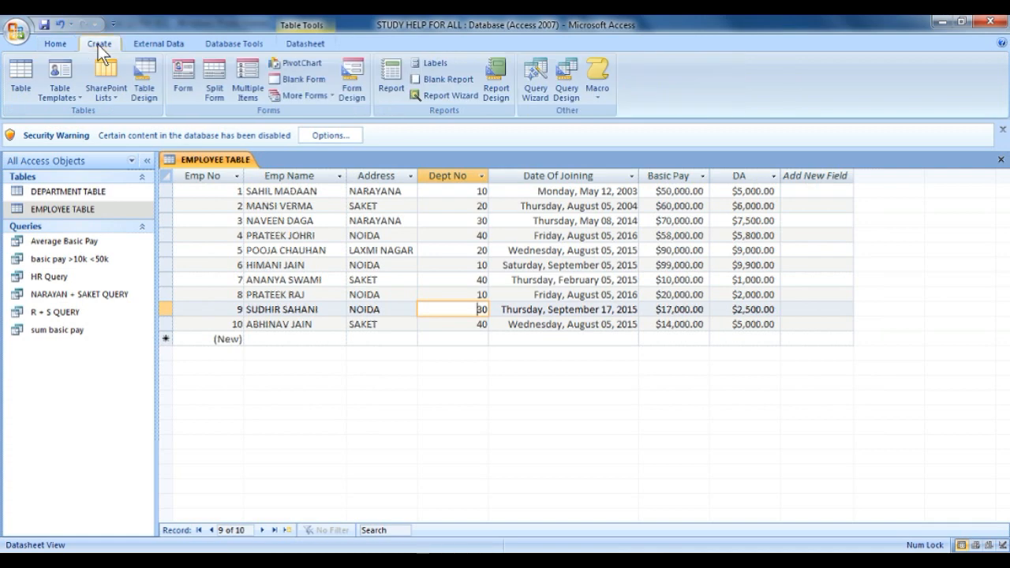
{"action": "left_click", "coordinate": [495, 87]}
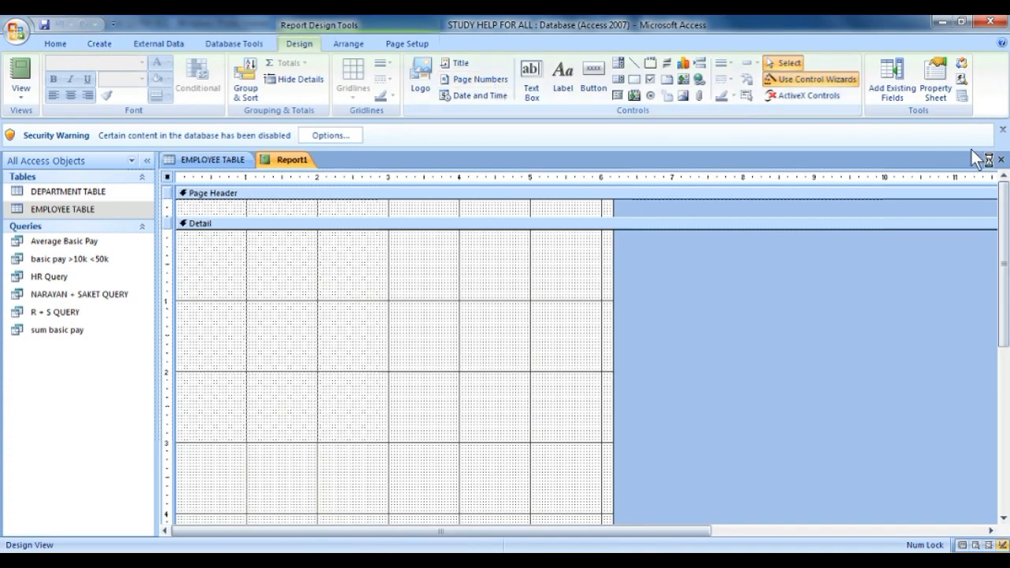
{"action": "left_click", "coordinate": [1002, 130]}
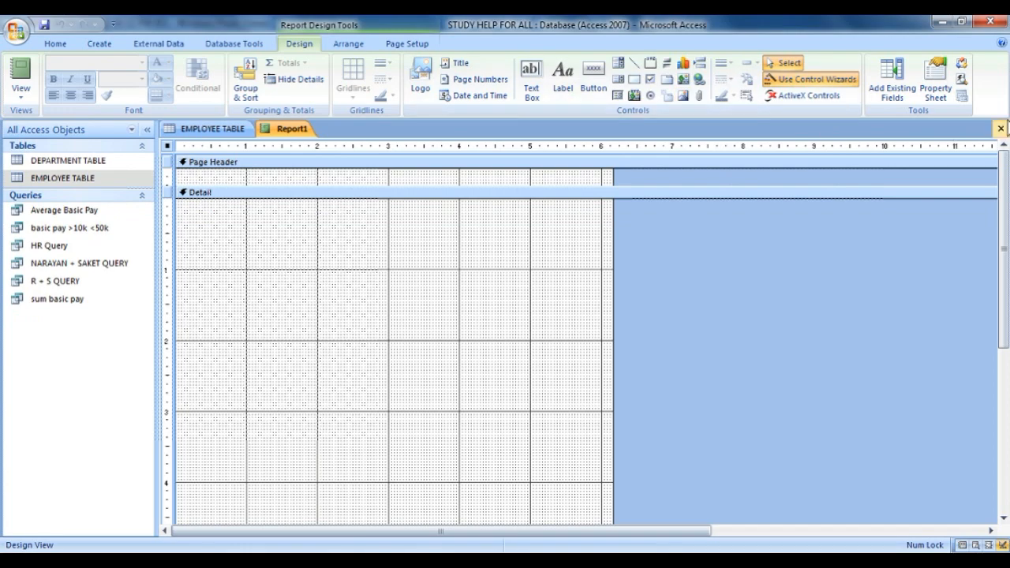
{"action": "left_click", "coordinate": [1001, 129]}
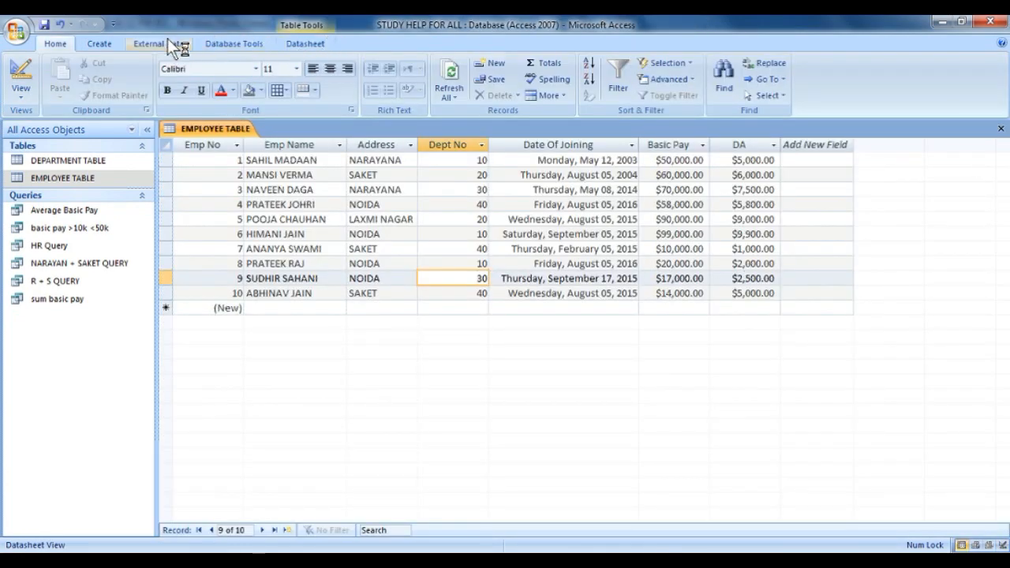
- Create a new query in design view and add EMPLOYEE TABLE and DEPARTMENT TABLE to it
{"action": "left_click", "coordinate": [100, 41]}
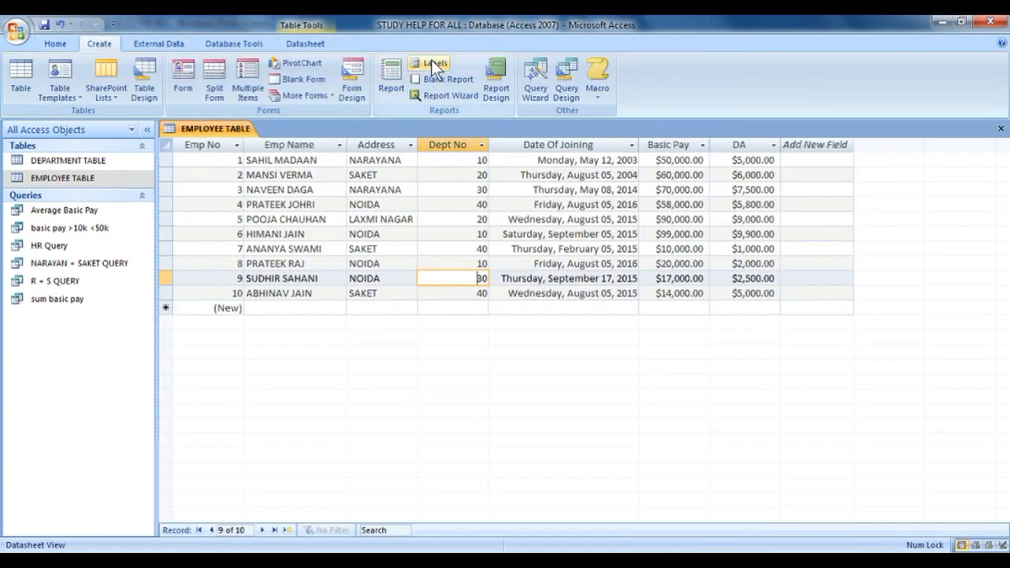
{"action": "left_click", "coordinate": [563, 93]}
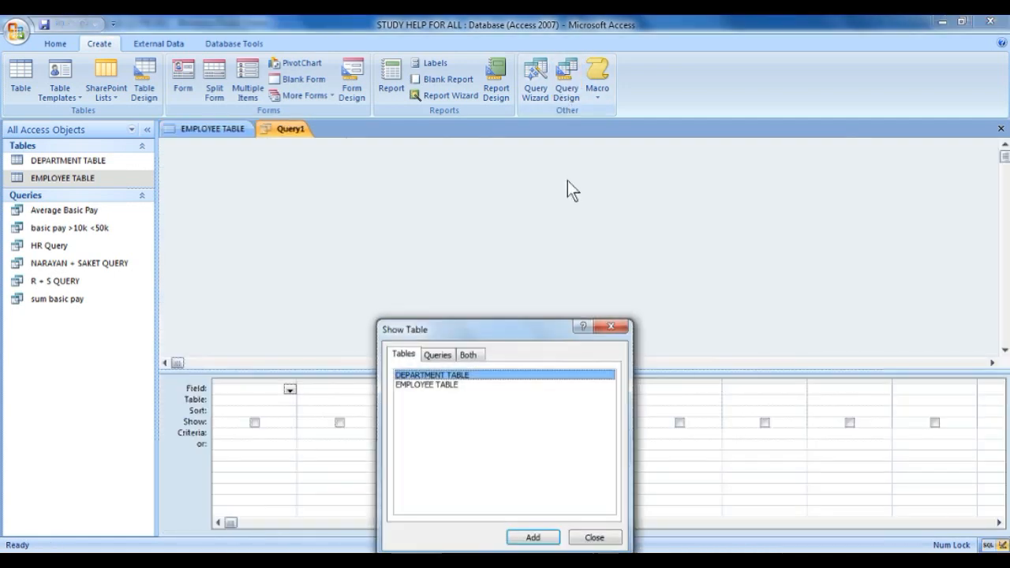
{"action": "left_click", "coordinate": [495, 385]}
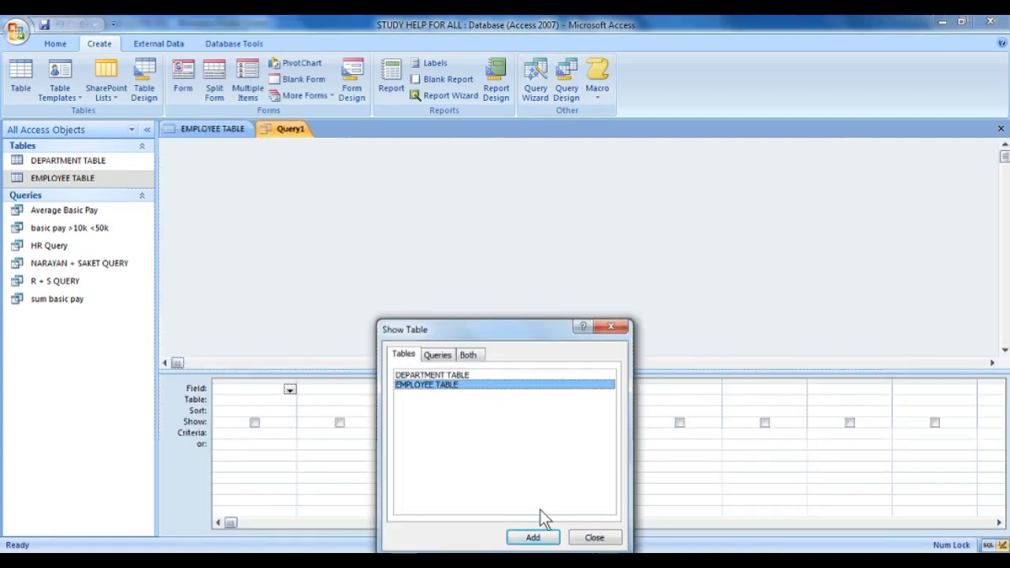
{"action": "left_click", "coordinate": [469, 375]}
{"action": "left_click", "coordinate": [470, 385]}
{"action": "left_click", "coordinate": [544, 538]}
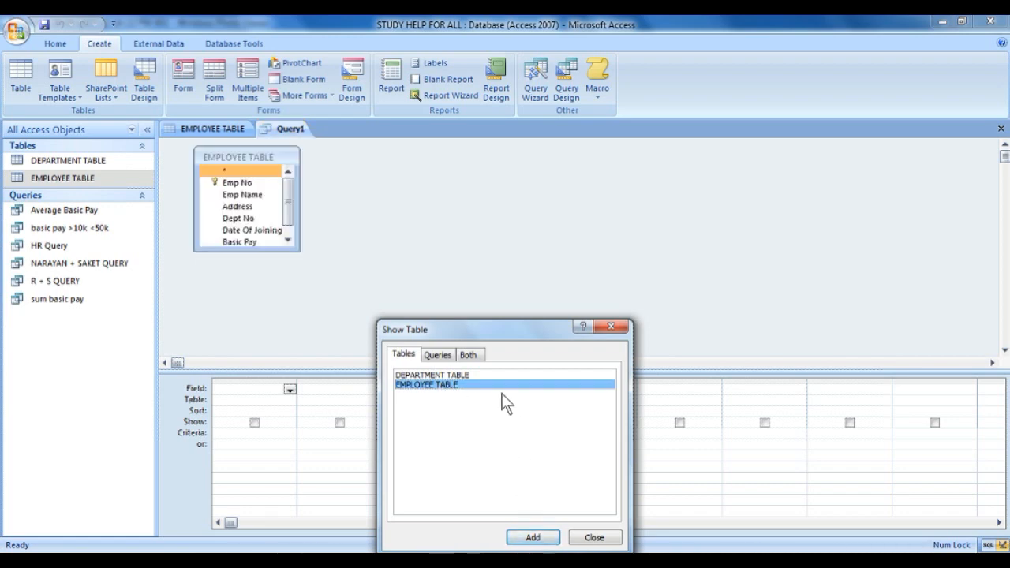
{"action": "left_click", "coordinate": [489, 374]}
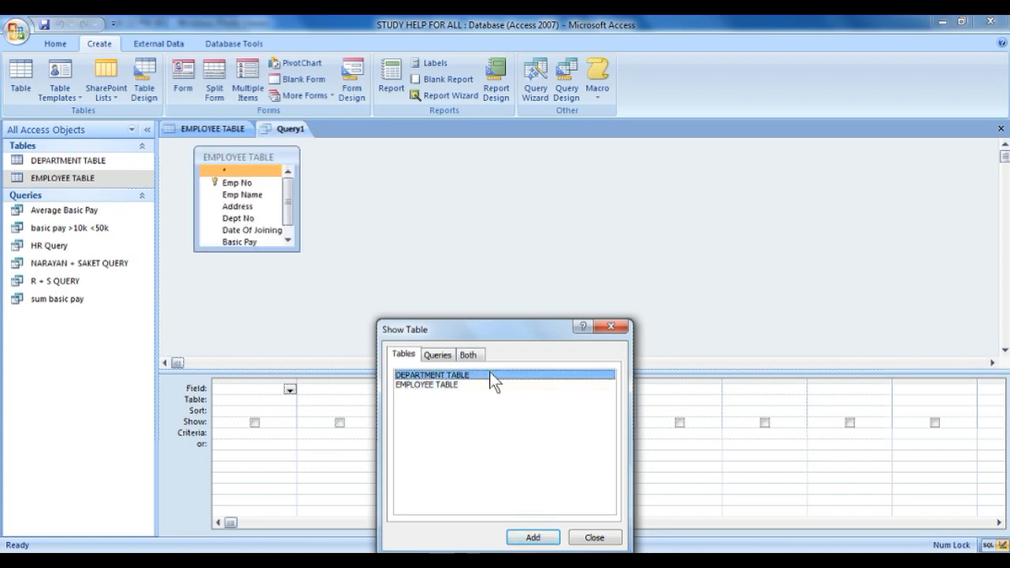
{"action": "left_click", "coordinate": [533, 538]}
{"action": "left_click", "coordinate": [595, 537]}
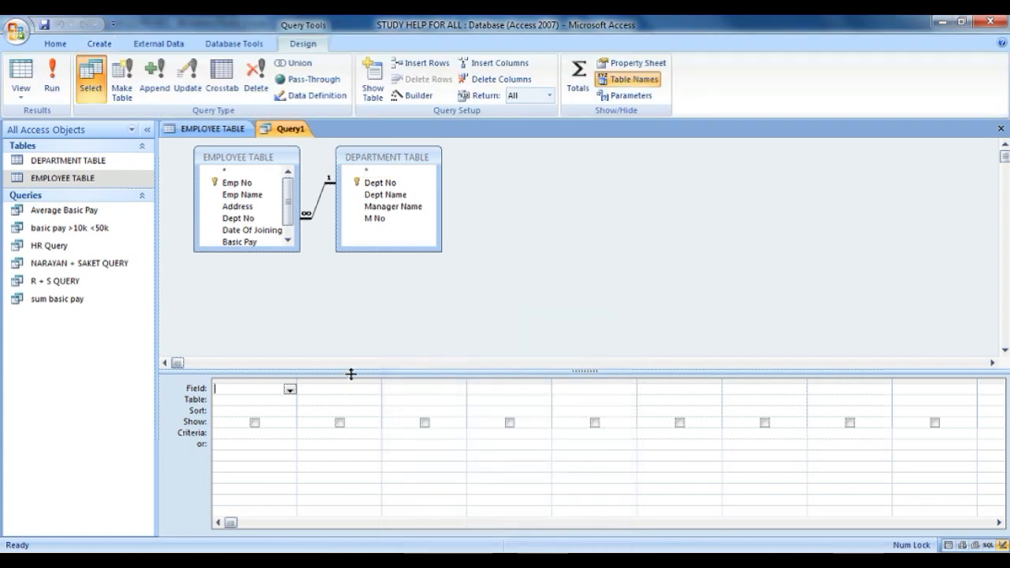
- Set the query grid's first column to the Dept No field from DEPARTMENT TABLE
{"action": "left_click", "coordinate": [288, 400]}
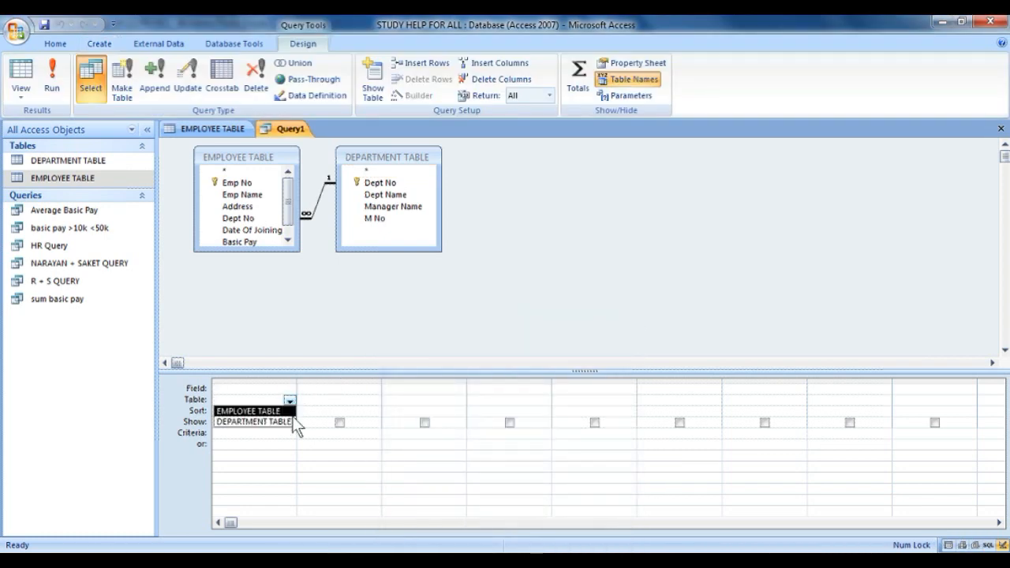
{"action": "left_click", "coordinate": [292, 420]}
{"action": "left_click", "coordinate": [282, 388]}
{"action": "left_click", "coordinate": [290, 390]}
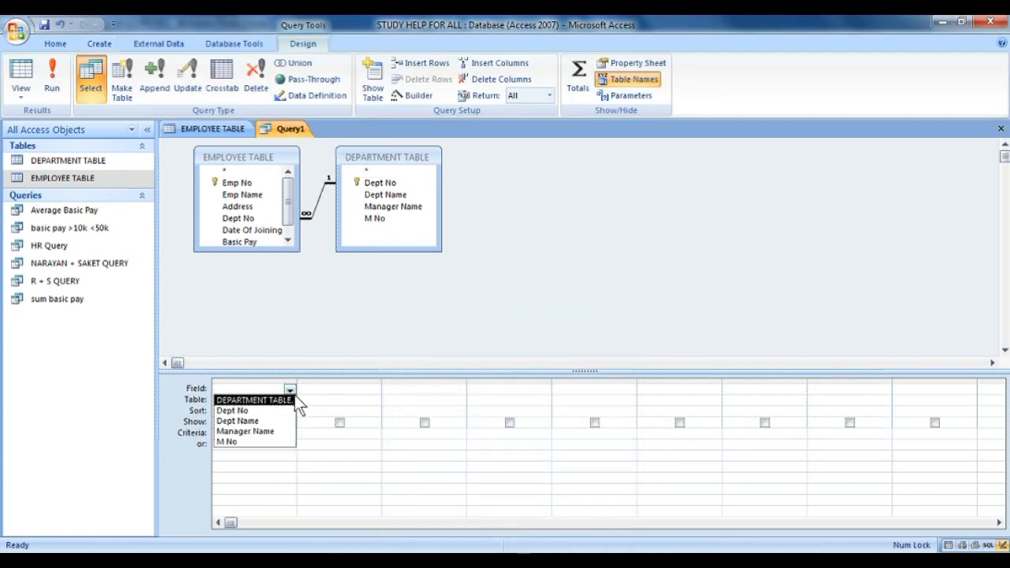
{"action": "left_click", "coordinate": [293, 408]}
- Set the query grid's second column to the Dept Name field from DEPARTMENT TABLE
{"action": "left_click", "coordinate": [318, 387]}
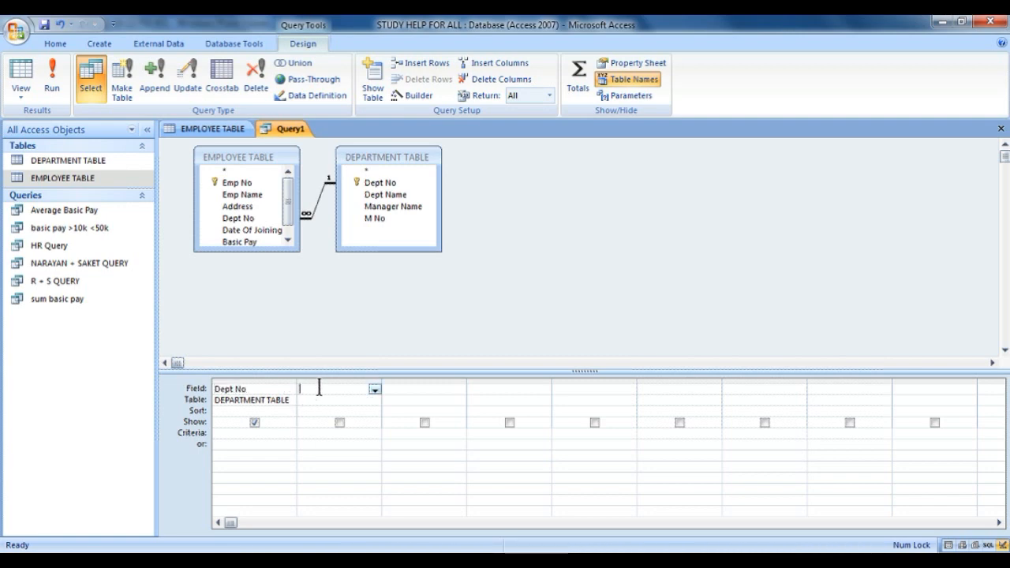
{"action": "left_click", "coordinate": [374, 400]}
{"action": "left_click", "coordinate": [375, 419]}
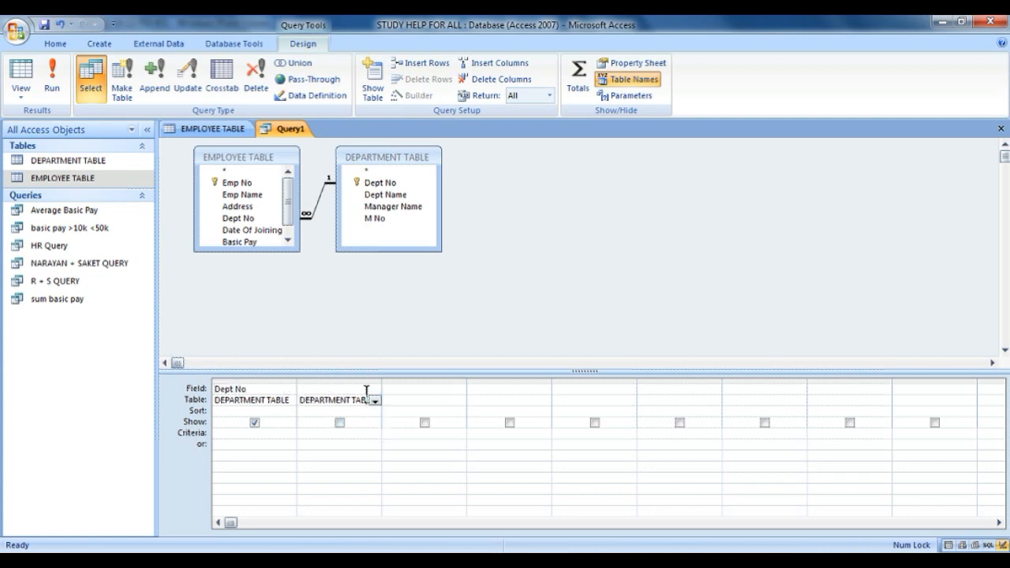
{"action": "left_click", "coordinate": [370, 390]}
{"action": "left_click", "coordinate": [375, 389]}
{"action": "left_click", "coordinate": [370, 421]}
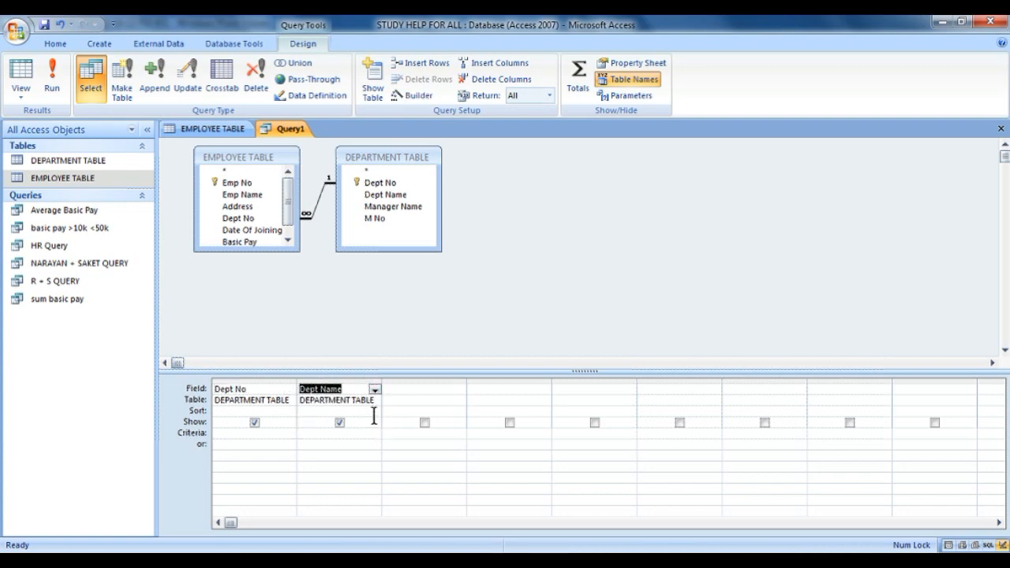
- Set the query grid's third column to the Dept No field from EMPLOYEE TABLE
{"action": "left_click", "coordinate": [417, 390]}
{"action": "left_click", "coordinate": [459, 390]}
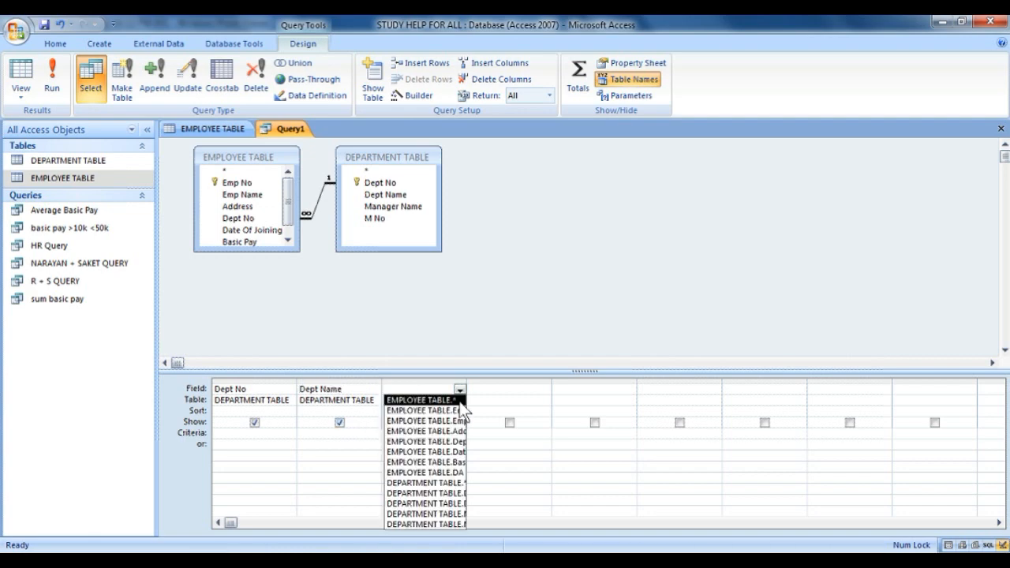
{"action": "left_click", "coordinate": [488, 392]}
{"action": "left_click", "coordinate": [449, 400]}
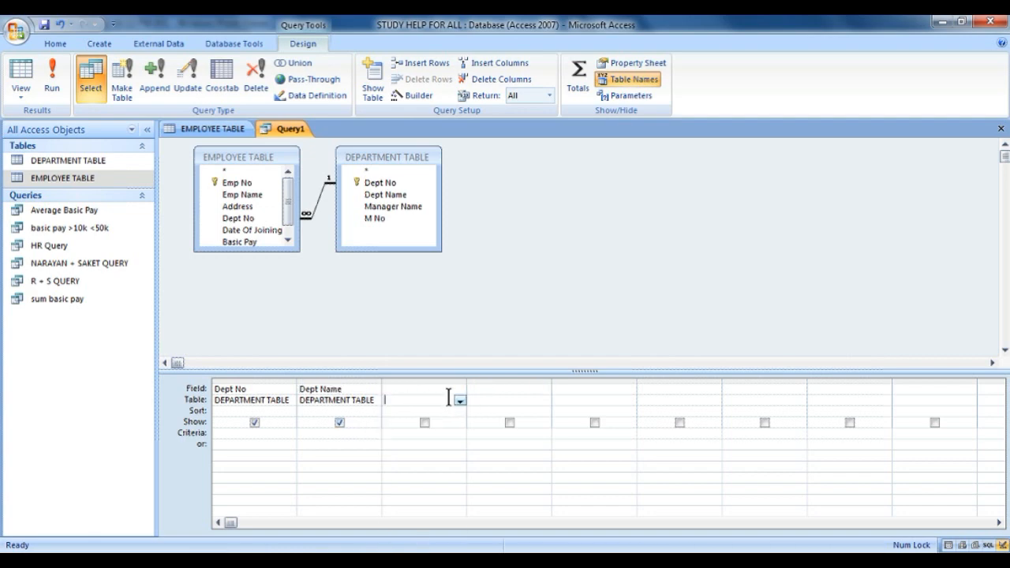
{"action": "left_click", "coordinate": [459, 400]}
{"action": "left_click", "coordinate": [442, 411]}
{"action": "left_click", "coordinate": [449, 390]}
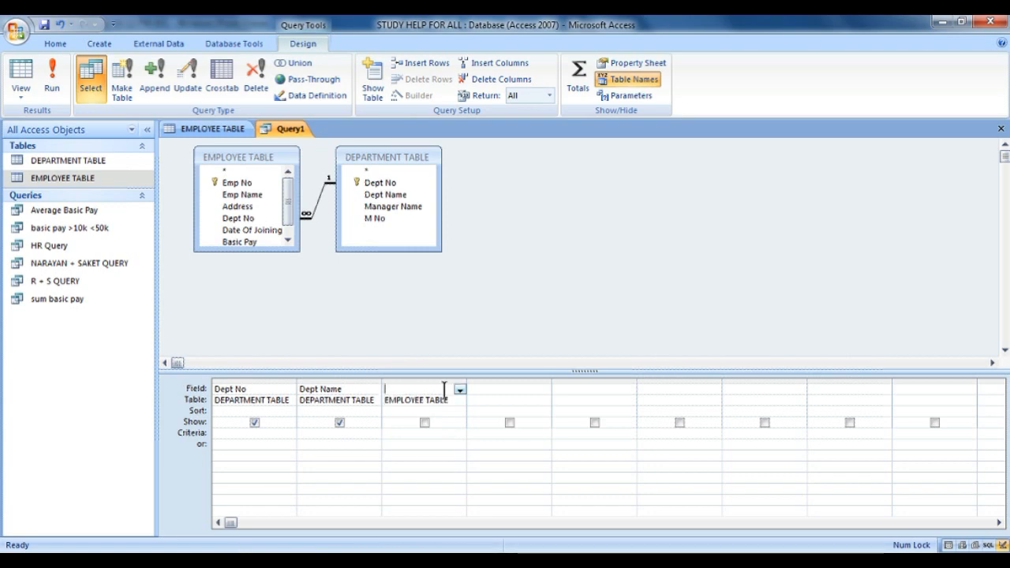
{"action": "left_click", "coordinate": [458, 390]}
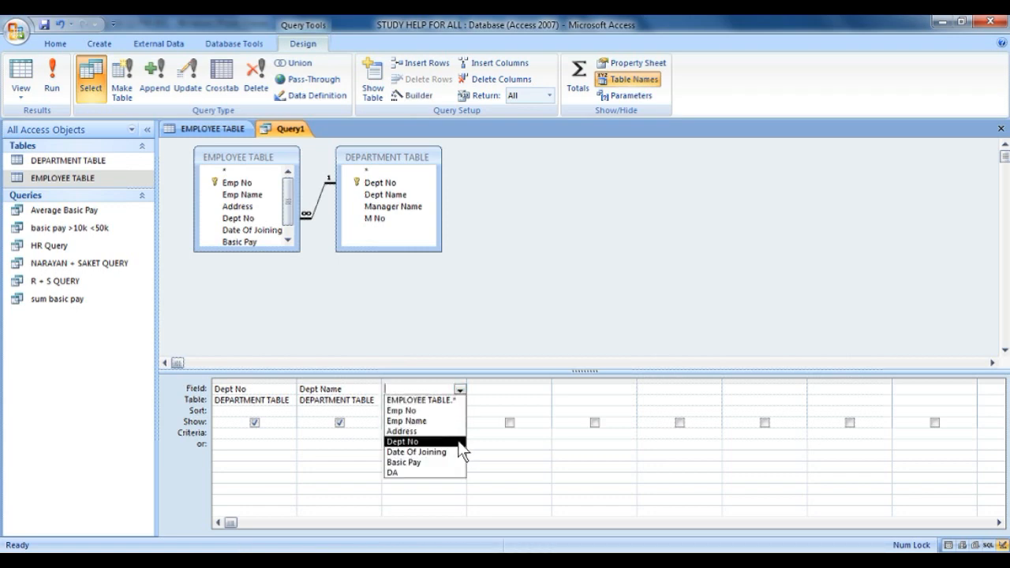
{"action": "left_click", "coordinate": [458, 442]}
- Turn on totals for the query and set the EMPLOYEE TABLE Dept No column to Count
{"action": "left_click", "coordinate": [440, 412]}
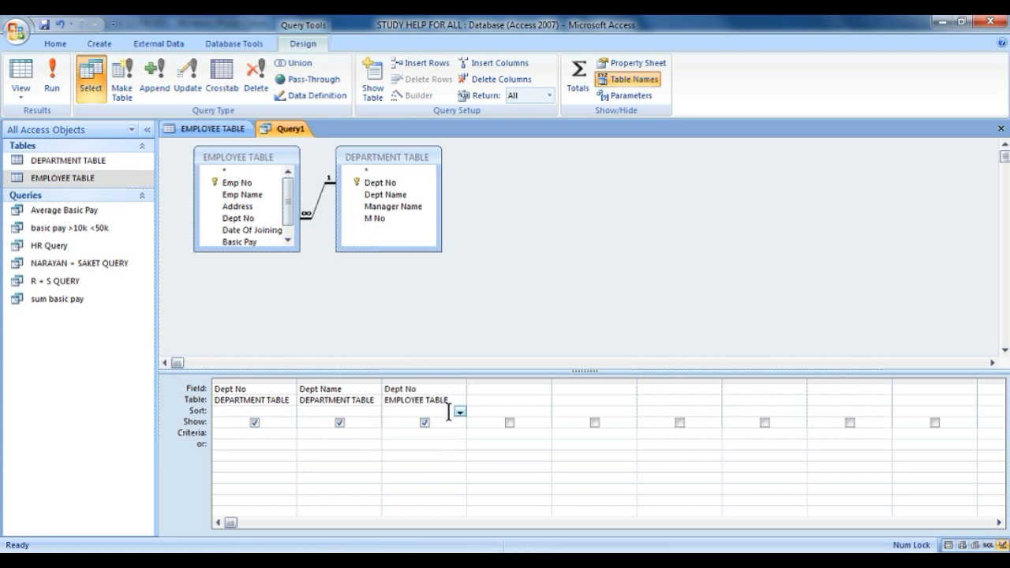
{"action": "left_click", "coordinate": [460, 412]}
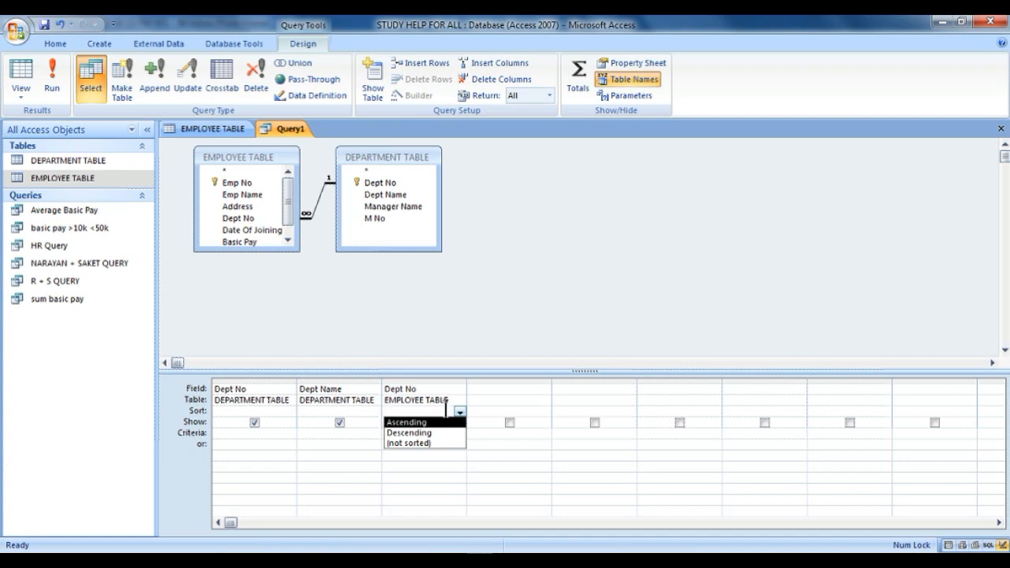
{"action": "left_click", "coordinate": [579, 76]}
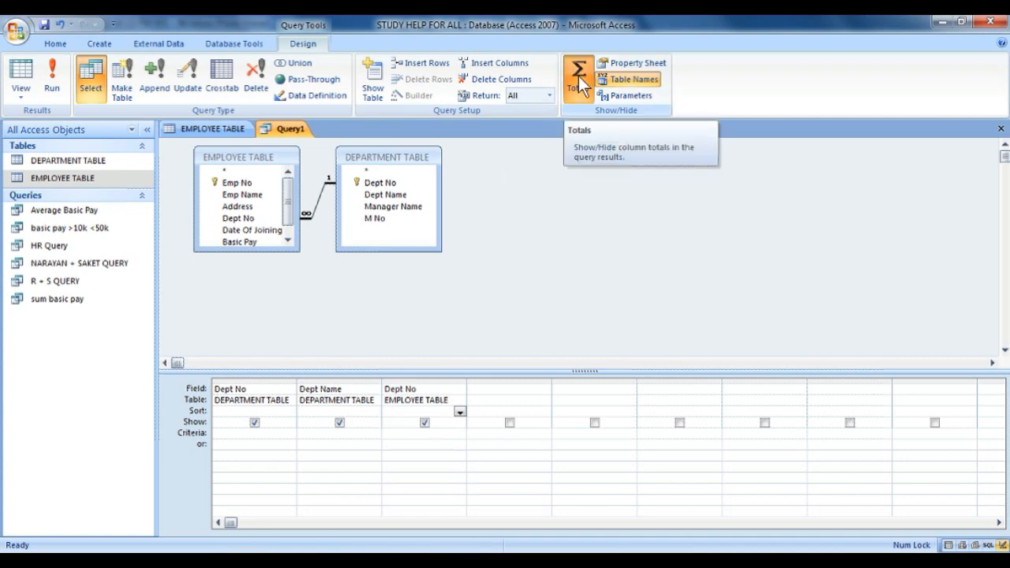
{"action": "left_click", "coordinate": [579, 75]}
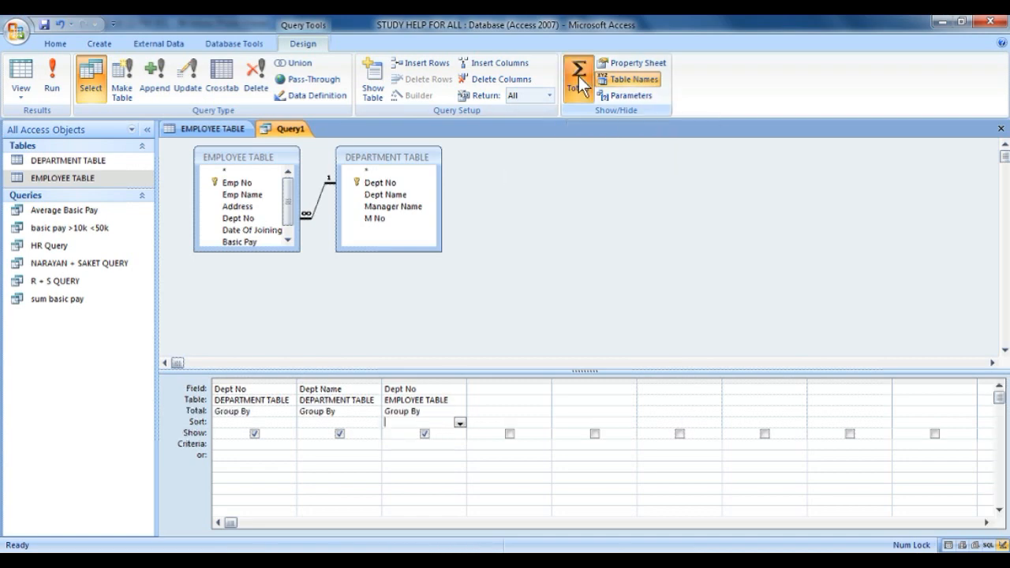
{"action": "left_click", "coordinate": [461, 424]}
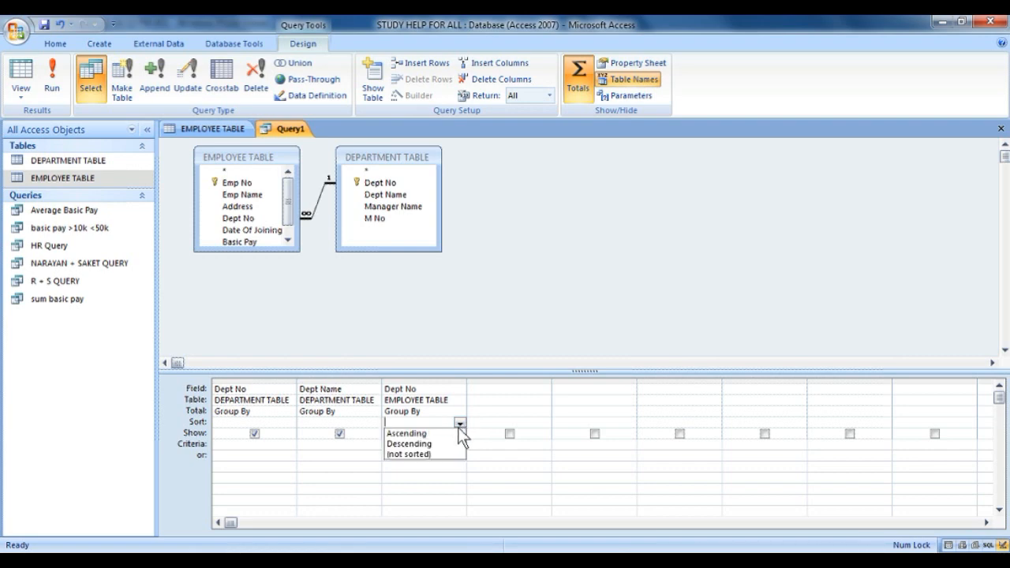
{"action": "left_click", "coordinate": [464, 413]}
{"action": "left_click", "coordinate": [464, 413]}
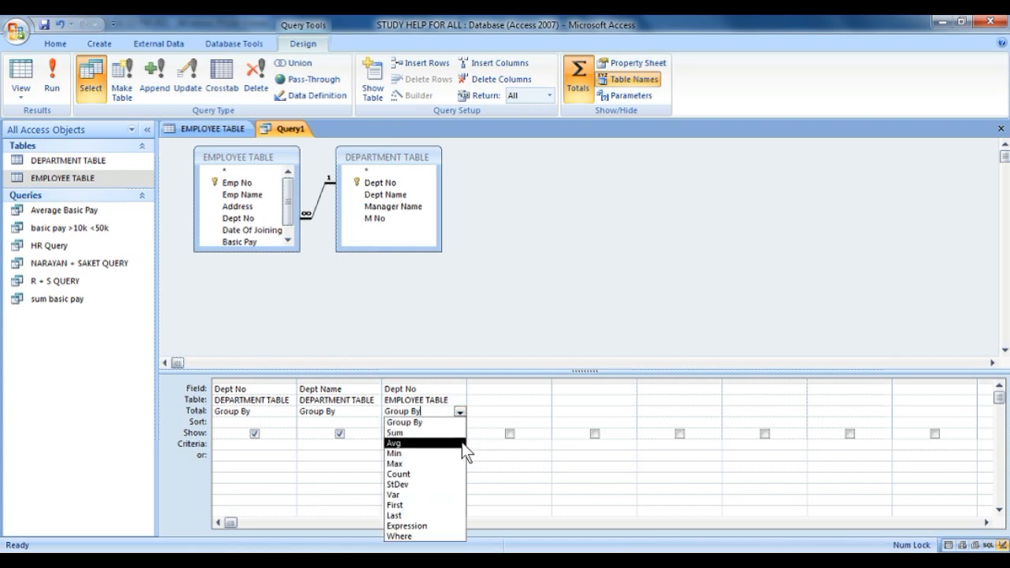
{"action": "left_click", "coordinate": [461, 473]}
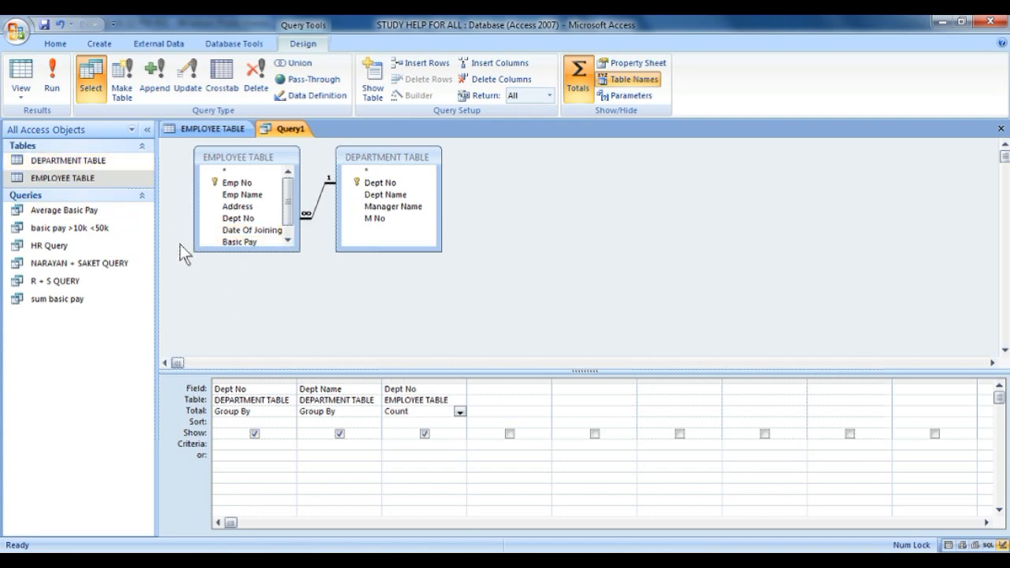
- Display the query's results as a datasheet and widen the CountOfDept No column to fit its heading
{"action": "left_click", "coordinate": [22, 91]}
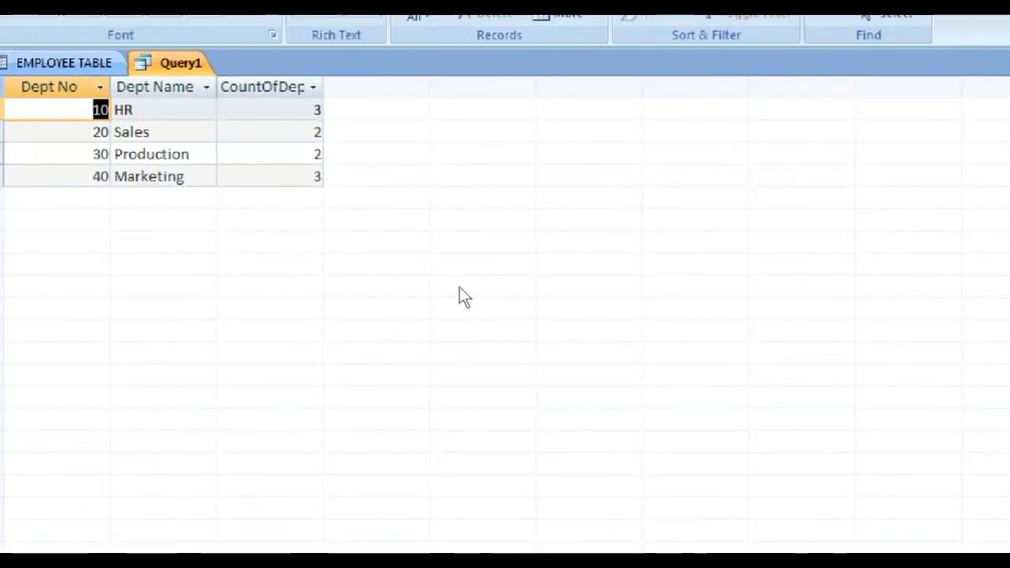
{"action": "left_click_drag", "start_coordinate": [323, 87], "coordinate": [438, 87]}
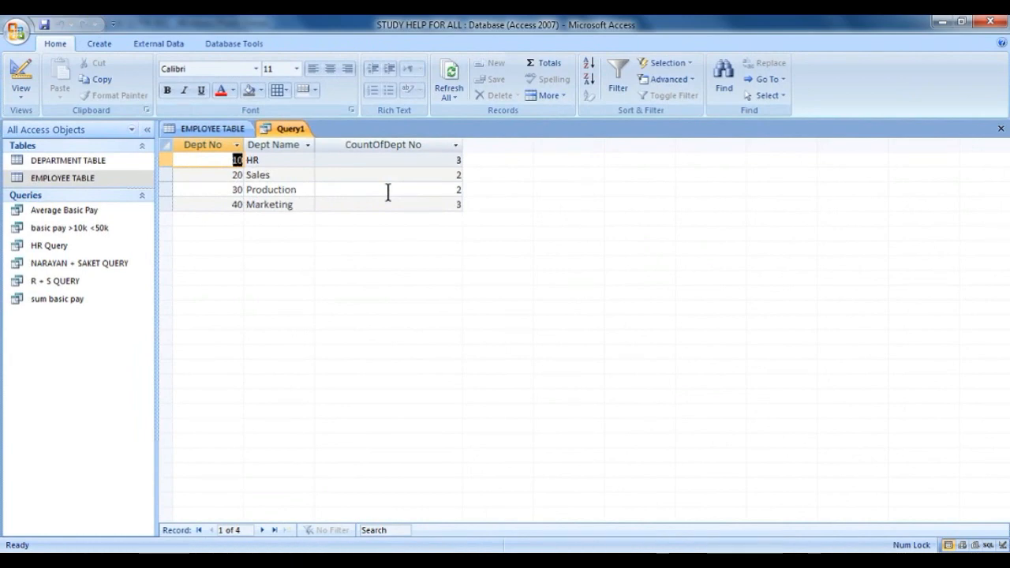
- Close the query and save it as "no of employees"
{"action": "left_click", "coordinate": [1001, 128]}
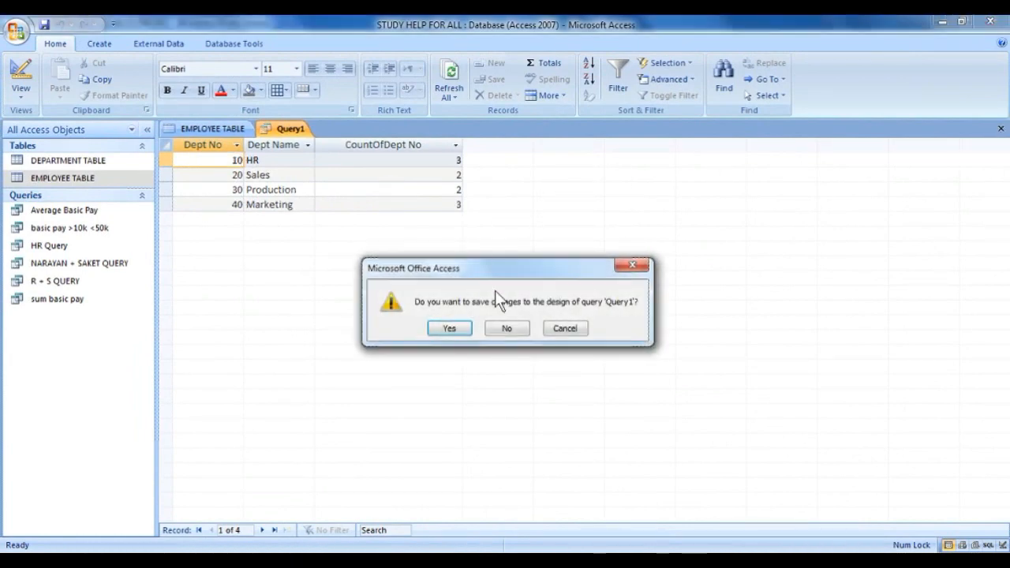
{"action": "left_click", "coordinate": [466, 329]}
{"action": "type", "text": "no "}
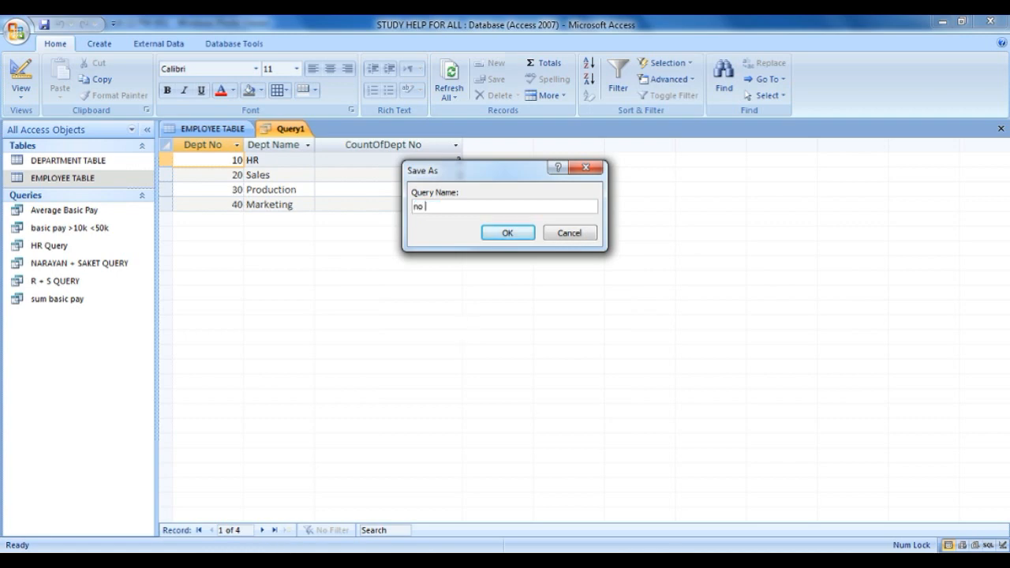
{"action": "type", "text": "of employees"}
{"action": "key", "text": "Return"}
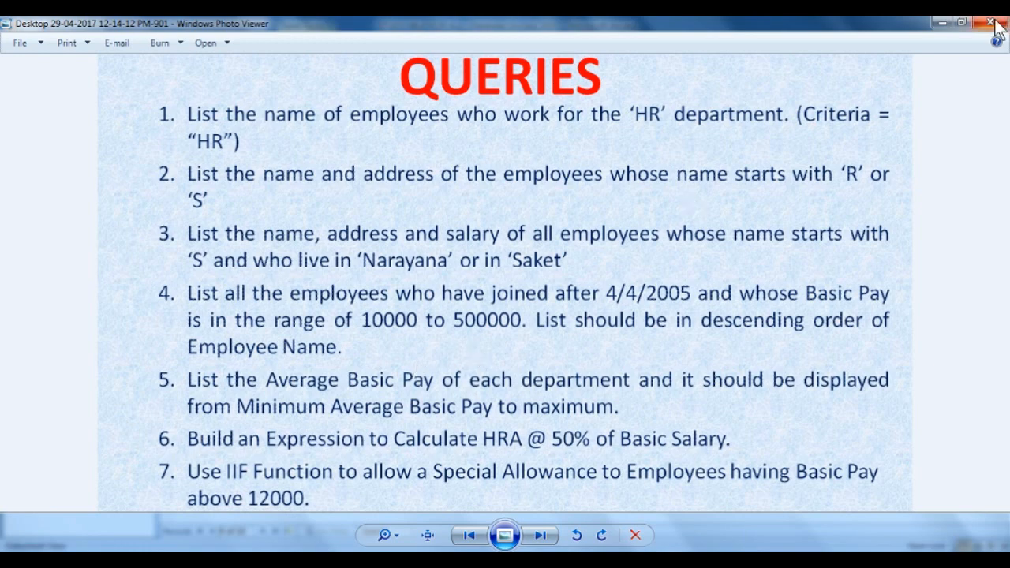
- Switch from the query list image back to Access and create a design-view query with DEPARTMENT TABLE and EMPLOYEE TABLE
{"action": "left_click", "coordinate": [943, 23]}
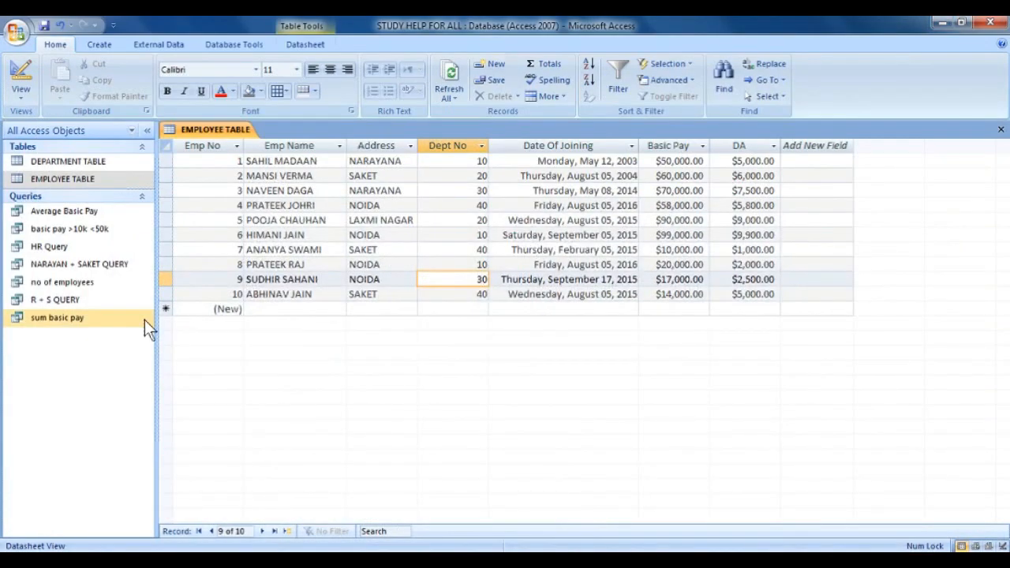
{"action": "left_click", "coordinate": [108, 45]}
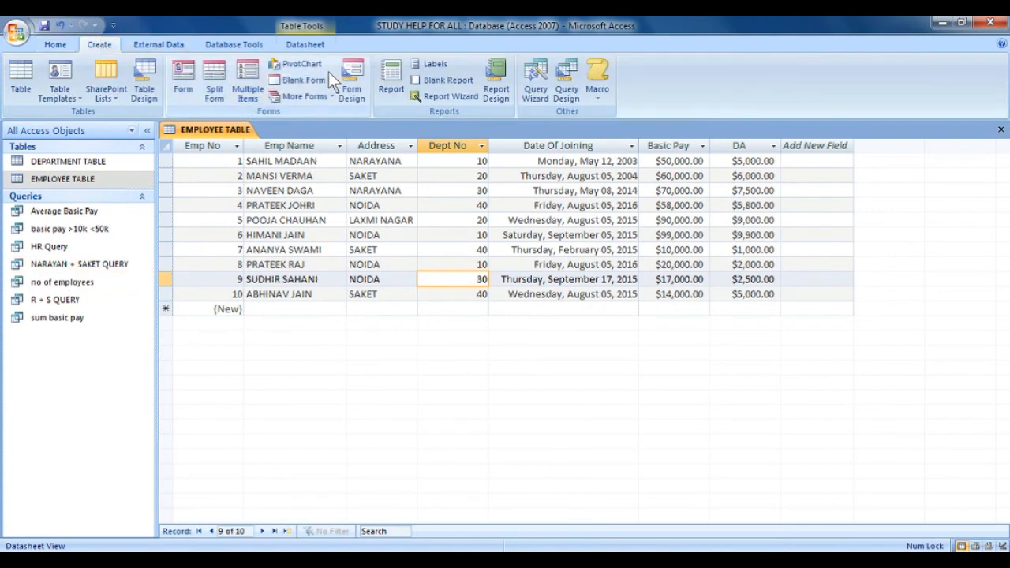
{"action": "left_click", "coordinate": [560, 87]}
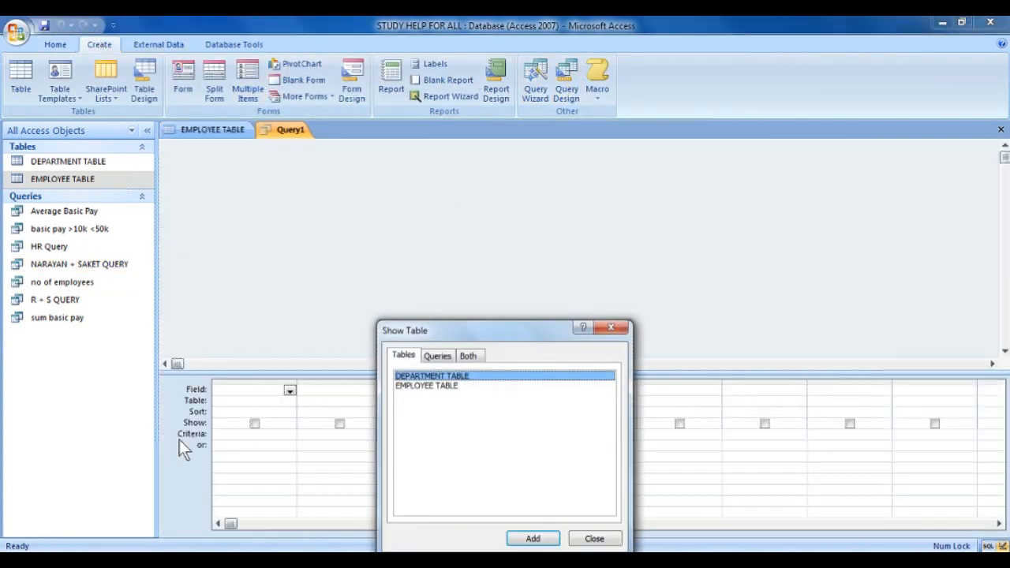
{"action": "left_click", "coordinate": [527, 543]}
{"action": "left_click", "coordinate": [479, 386]}
{"action": "left_click", "coordinate": [533, 541]}
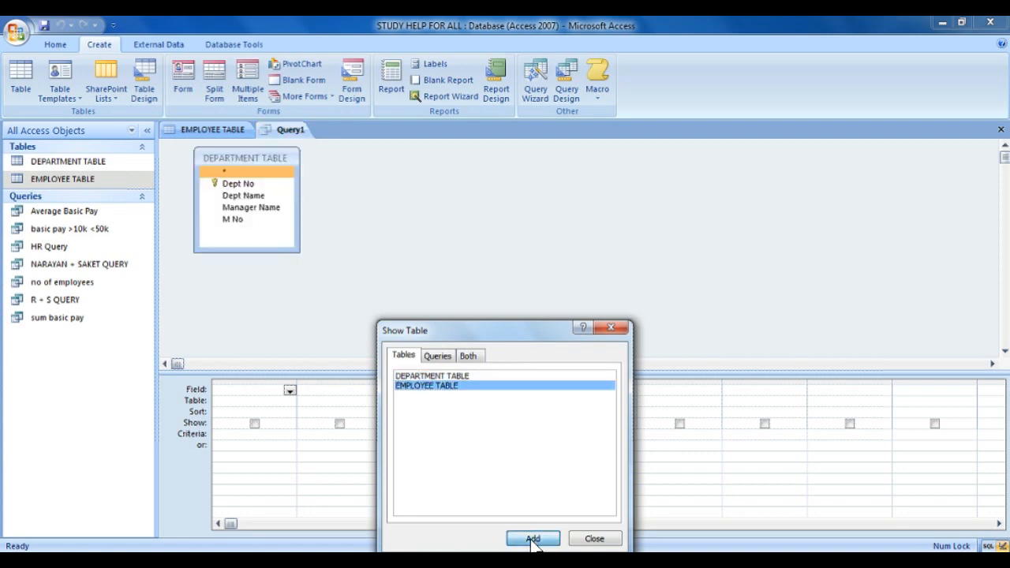
{"action": "left_click", "coordinate": [594, 539]}
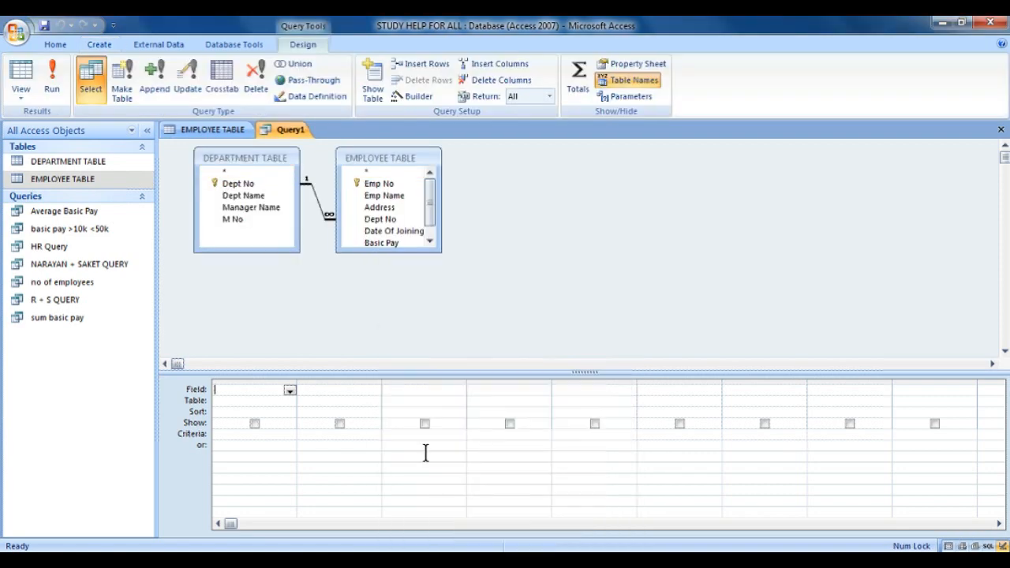
- Set the new query grid's first column to the Emp Name field from EMPLOYEE TABLE
{"action": "left_click", "coordinate": [291, 392]}
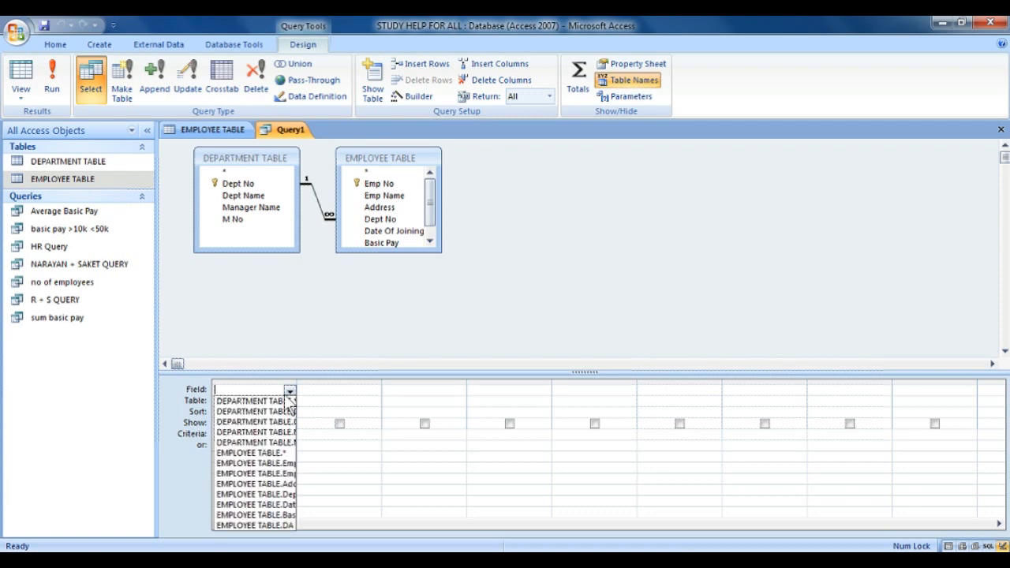
{"action": "left_click", "coordinate": [322, 382]}
{"action": "left_click", "coordinate": [272, 401]}
{"action": "left_click", "coordinate": [289, 401]}
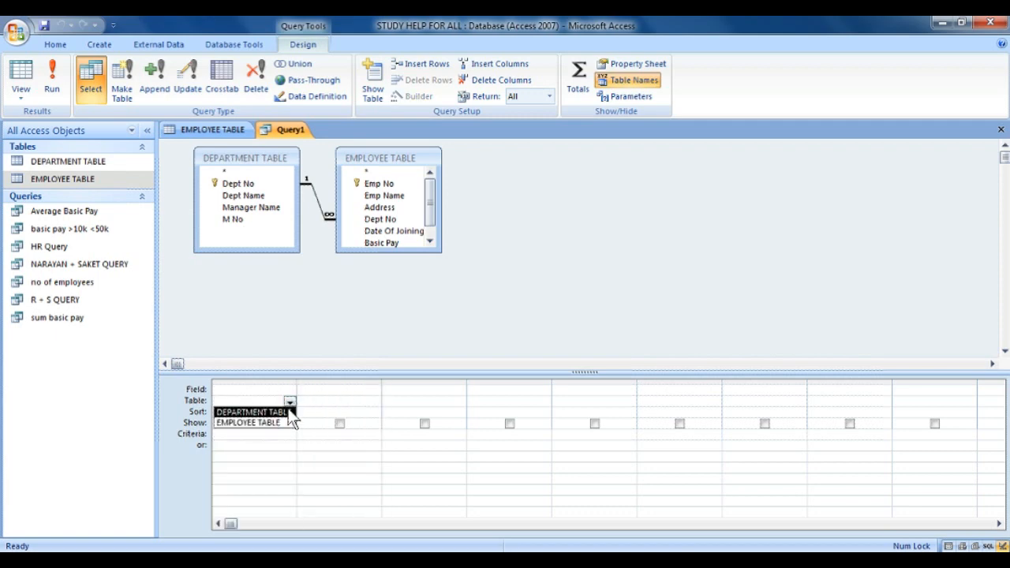
{"action": "left_click", "coordinate": [268, 421]}
{"action": "left_click", "coordinate": [290, 391]}
{"action": "left_click", "coordinate": [290, 393]}
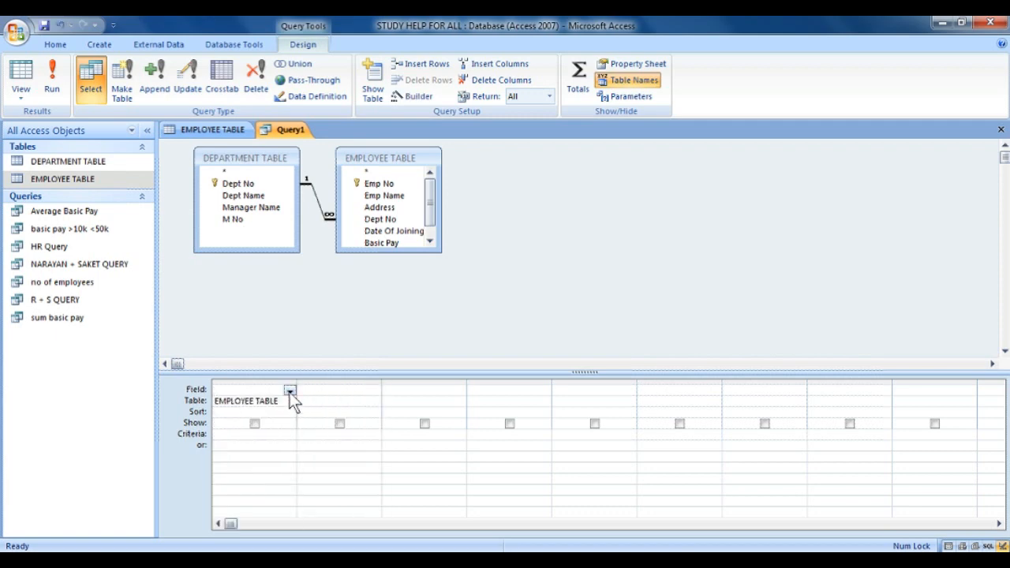
{"action": "left_click", "coordinate": [290, 393]}
{"action": "left_click", "coordinate": [277, 422]}
- Set the new query grid's second column to the Dept Name field from DEPARTMENT TABLE
{"action": "left_click", "coordinate": [311, 401]}
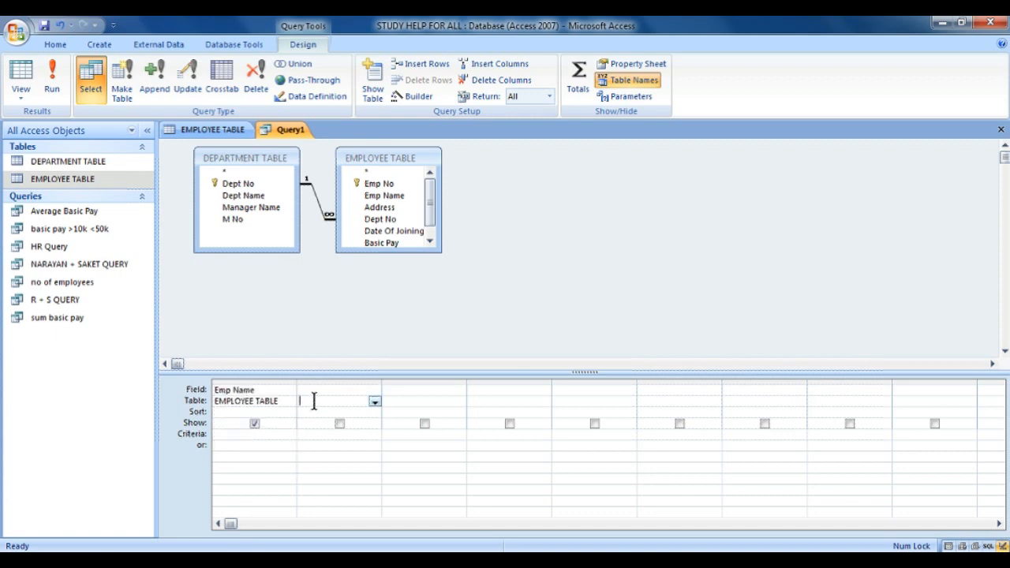
{"action": "left_click", "coordinate": [376, 401]}
{"action": "left_click", "coordinate": [371, 411]}
{"action": "left_click", "coordinate": [374, 391]}
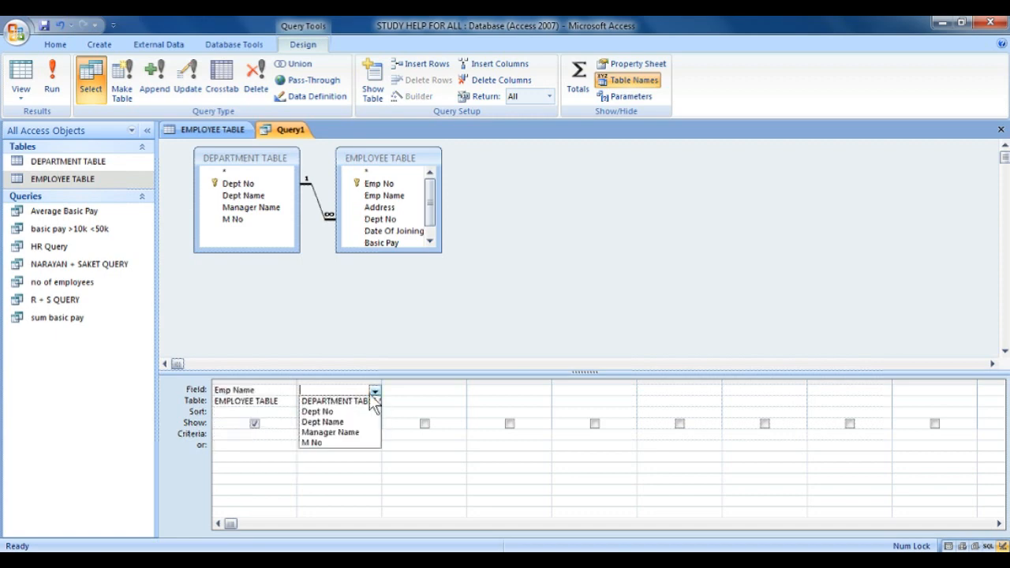
{"action": "left_click", "coordinate": [365, 422]}
- Set the new query grid's third column to the Basic Pay field from EMPLOYEE TABLE
{"action": "left_click", "coordinate": [406, 390]}
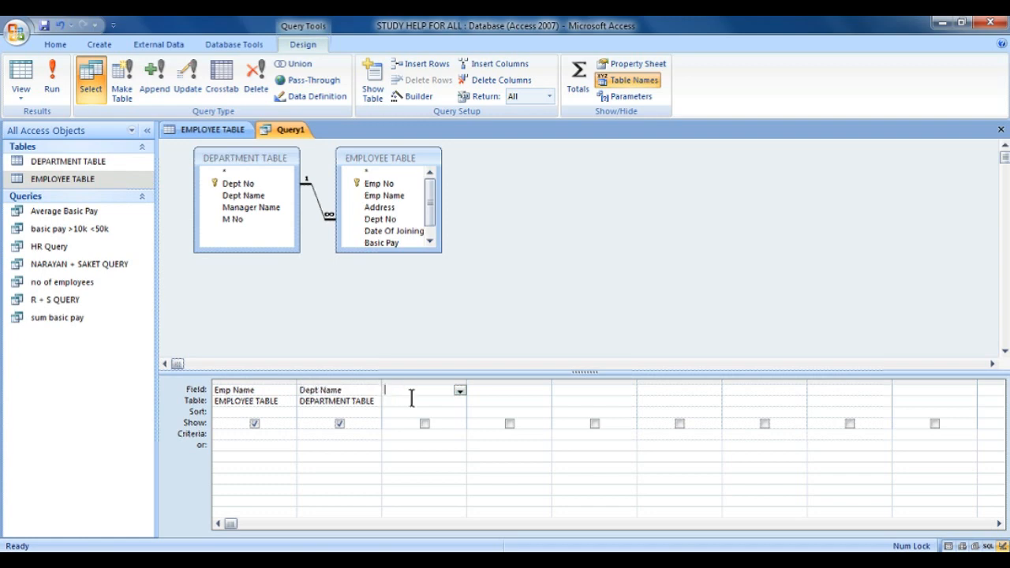
{"action": "left_click", "coordinate": [411, 400]}
{"action": "left_click", "coordinate": [458, 402]}
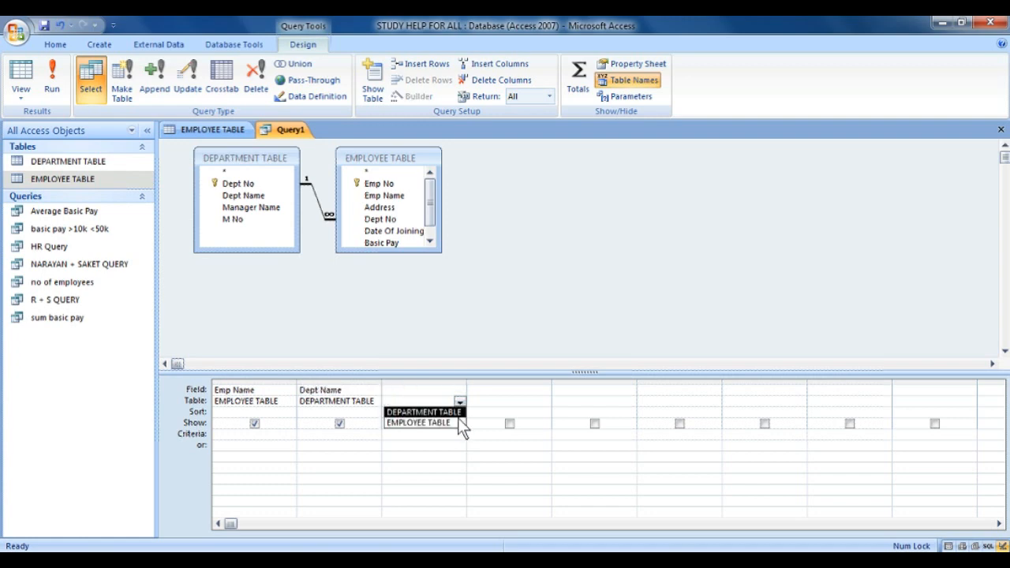
{"action": "left_click", "coordinate": [454, 419]}
{"action": "left_click", "coordinate": [446, 393]}
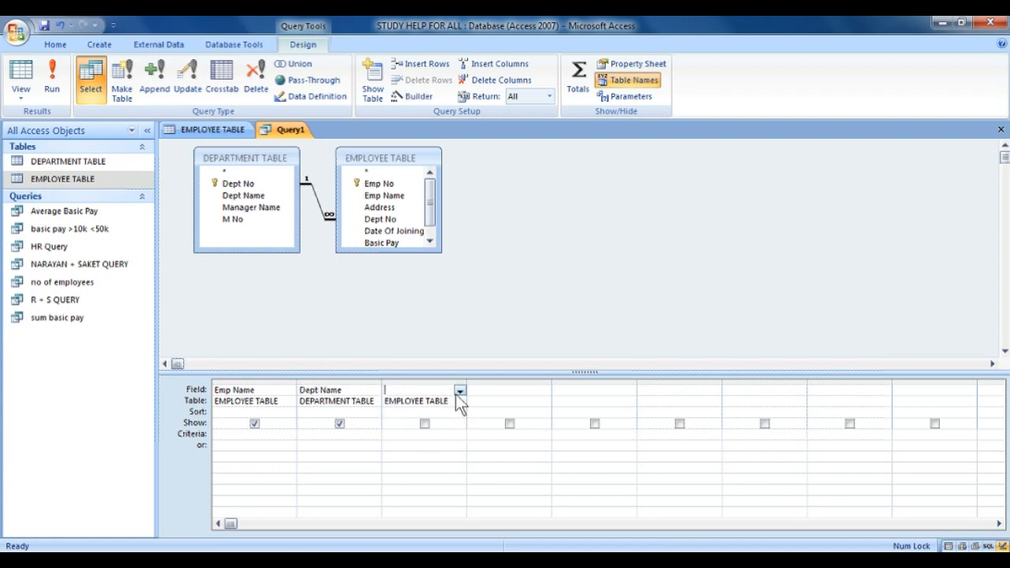
{"action": "left_click", "coordinate": [458, 391]}
{"action": "left_click", "coordinate": [433, 464]}
- Set the new query grid's fourth column to the DA field from EMPLOYEE TABLE
{"action": "left_click", "coordinate": [497, 390]}
{"action": "left_click", "coordinate": [543, 389]}
{"action": "left_click", "coordinate": [581, 388]}
{"action": "left_click", "coordinate": [527, 401]}
{"action": "left_click", "coordinate": [527, 393]}
{"action": "left_click", "coordinate": [543, 401]}
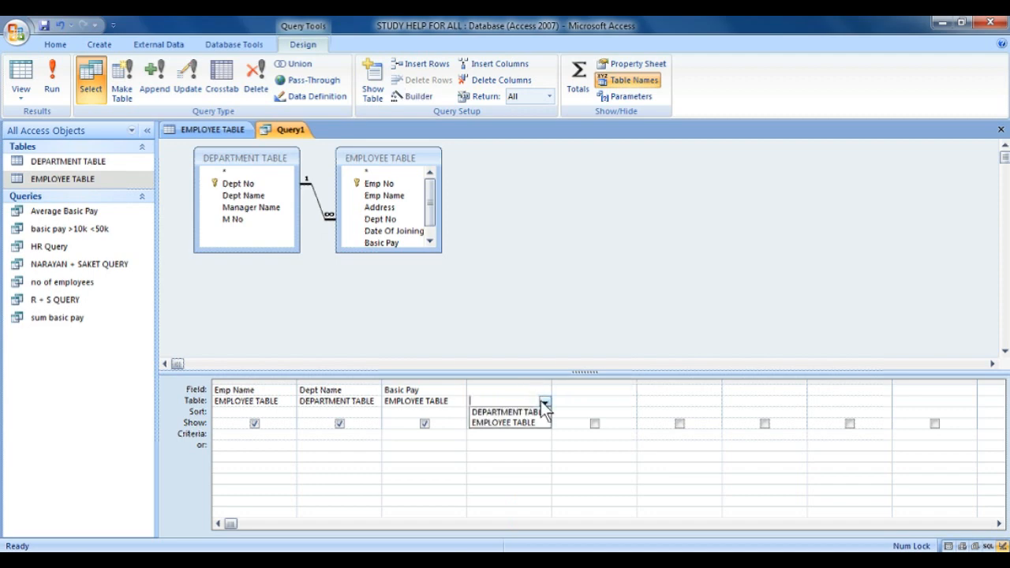
{"action": "left_click", "coordinate": [530, 424]}
{"action": "left_click", "coordinate": [530, 391]}
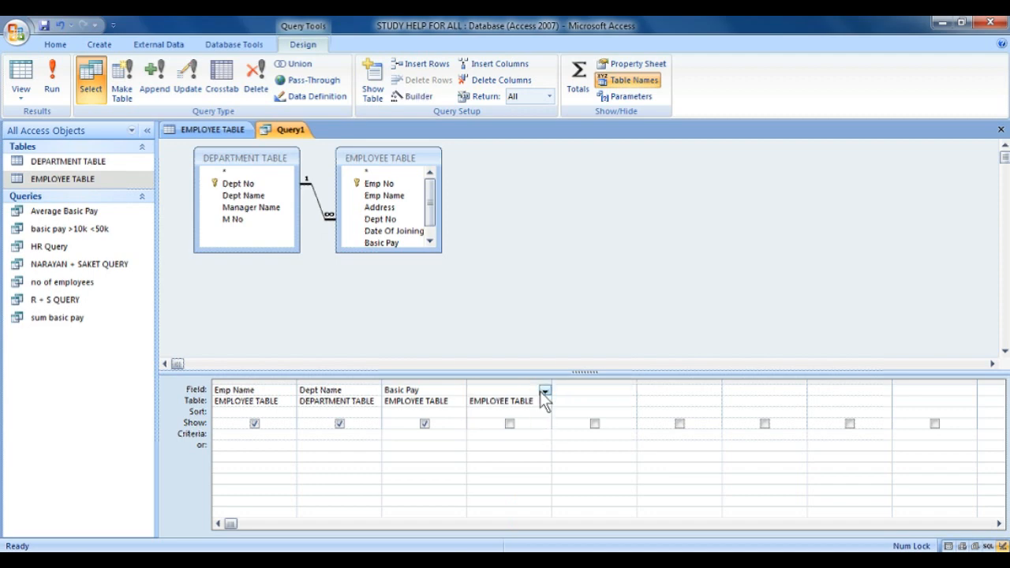
{"action": "left_click", "coordinate": [544, 390]}
{"action": "left_click", "coordinate": [478, 473]}
- Open the Expression Builder for the empty Field cell of the query grid's fifth column
{"action": "left_click", "coordinate": [585, 388]}
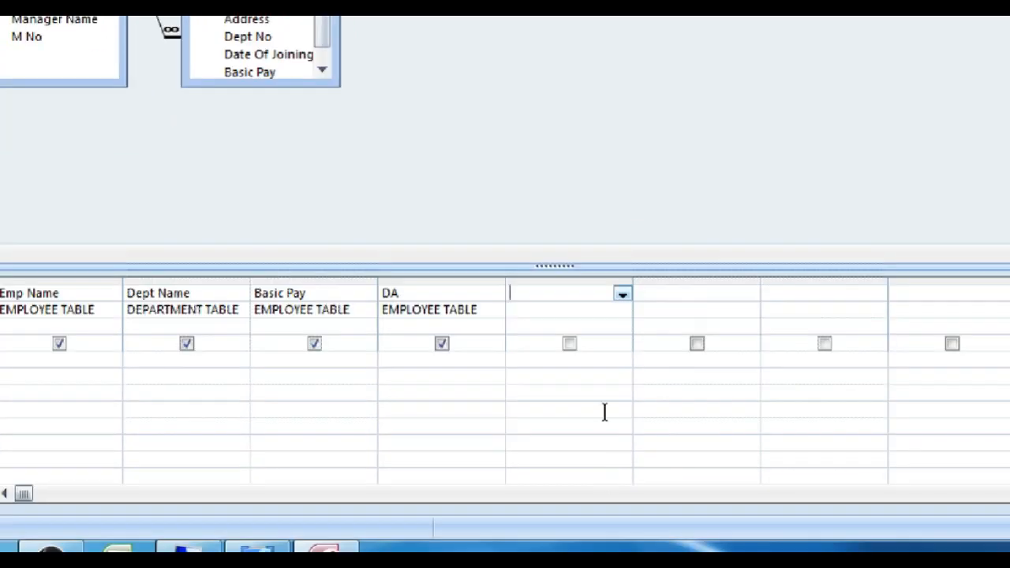
{"action": "right_click", "coordinate": [558, 311]}
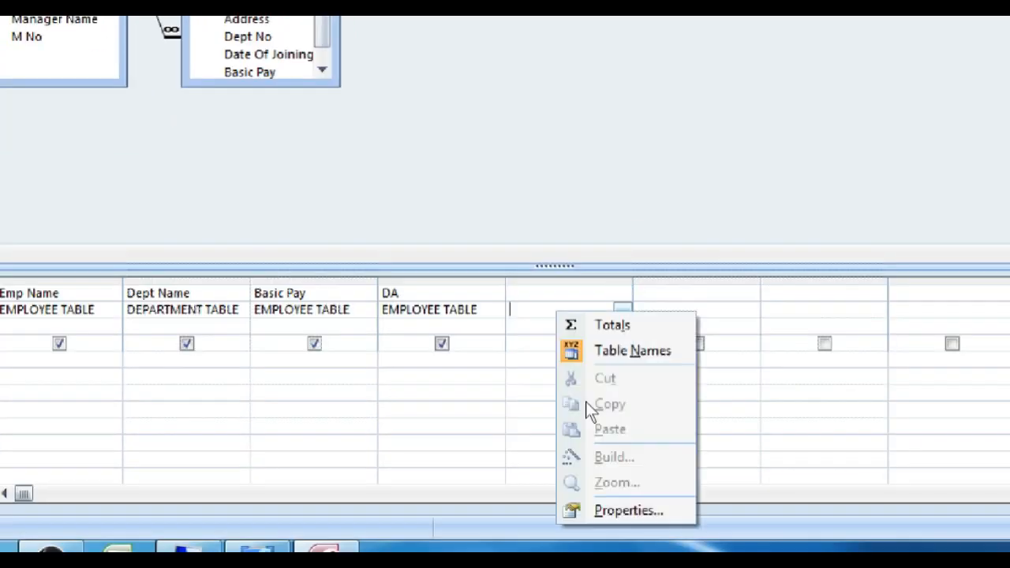
{"action": "right_click", "coordinate": [529, 282]}
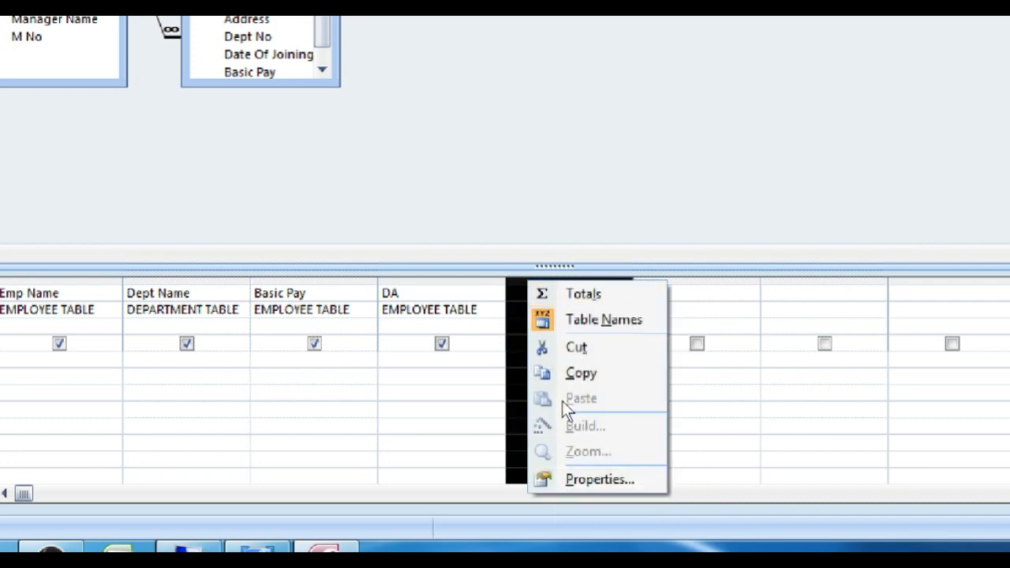
{"action": "left_click", "coordinate": [522, 293]}
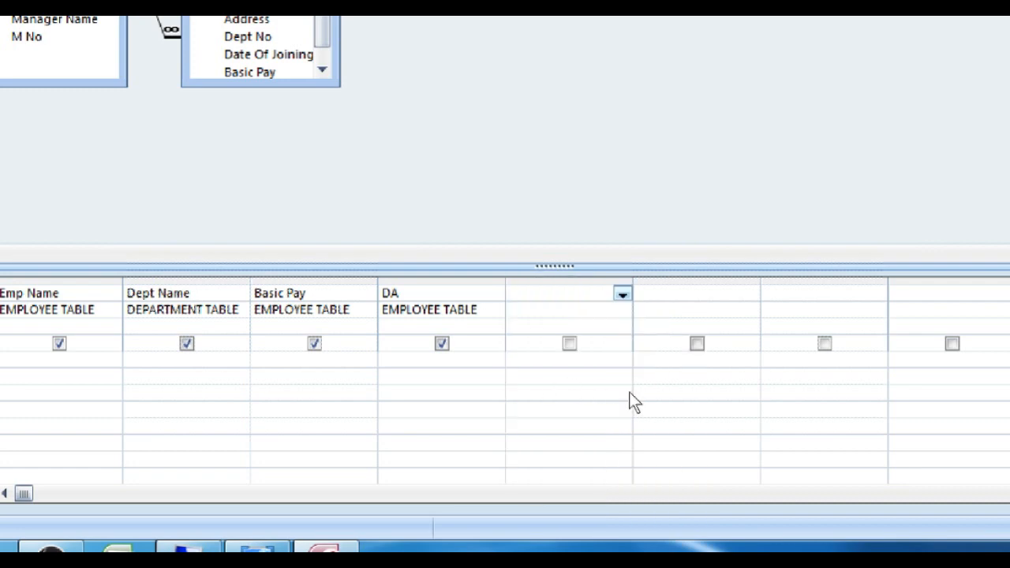
{"action": "left_click", "coordinate": [623, 310]}
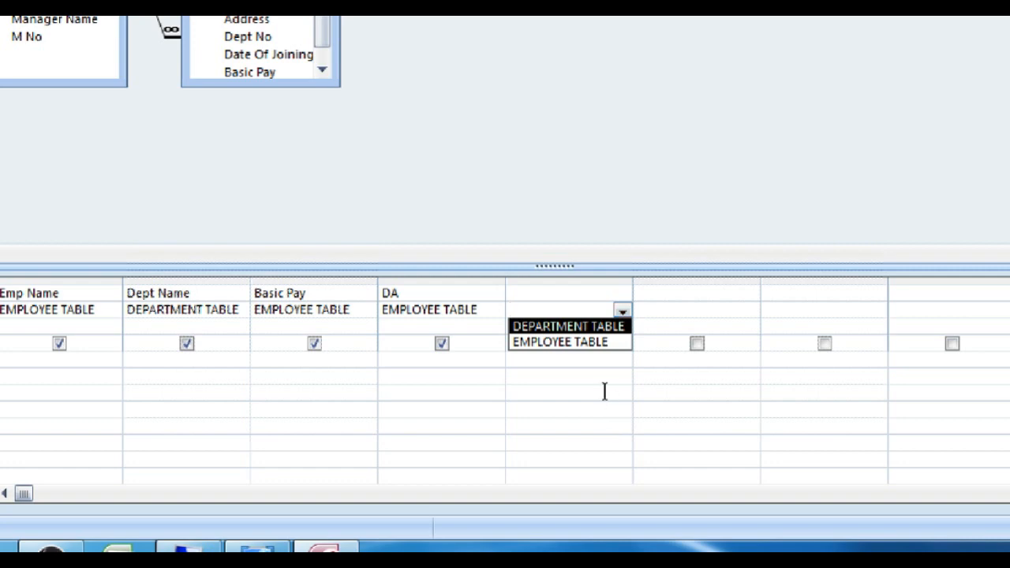
{"action": "right_click", "coordinate": [584, 296]}
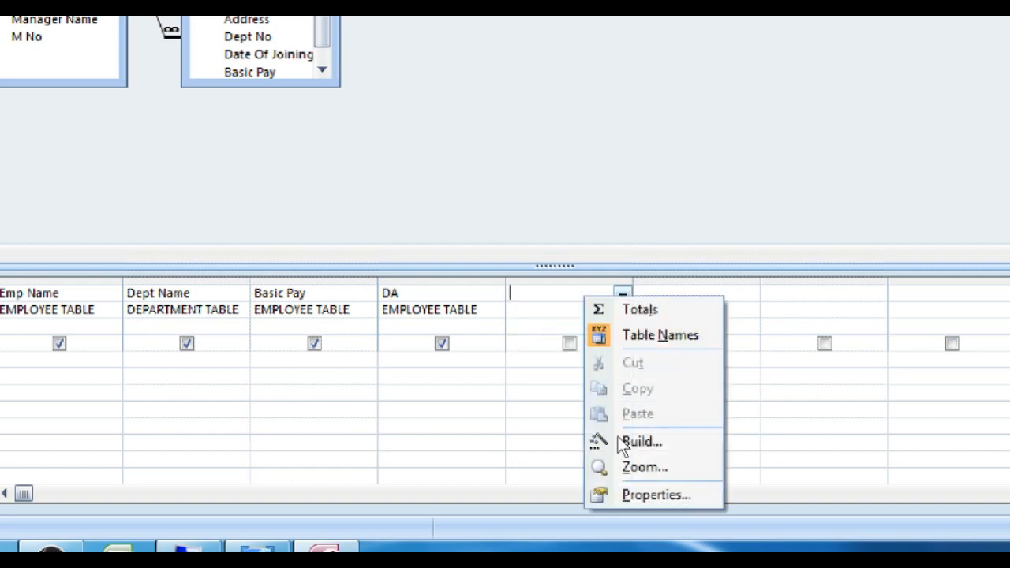
{"action": "right_click", "coordinate": [561, 287]}
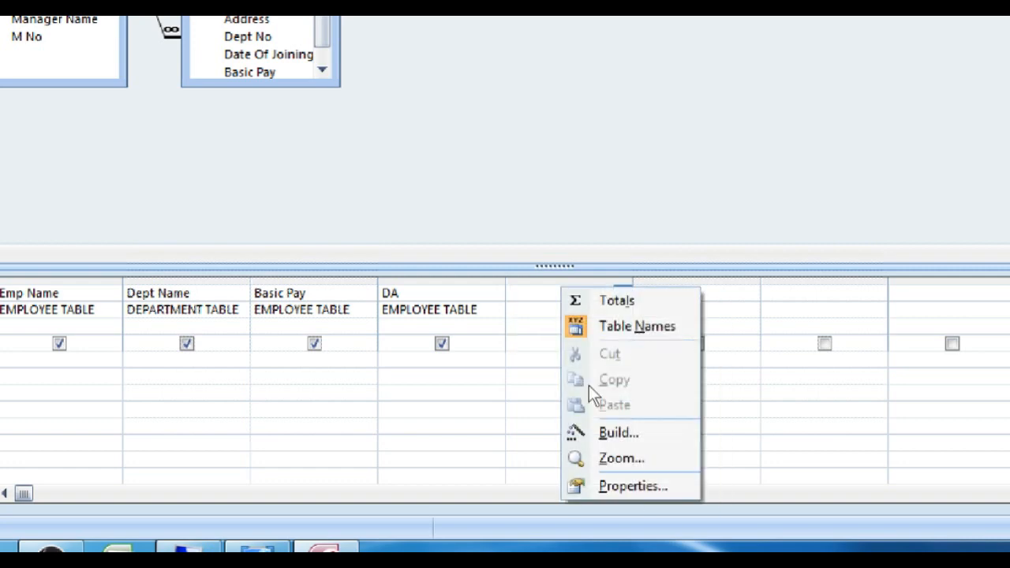
{"action": "left_click", "coordinate": [619, 433]}
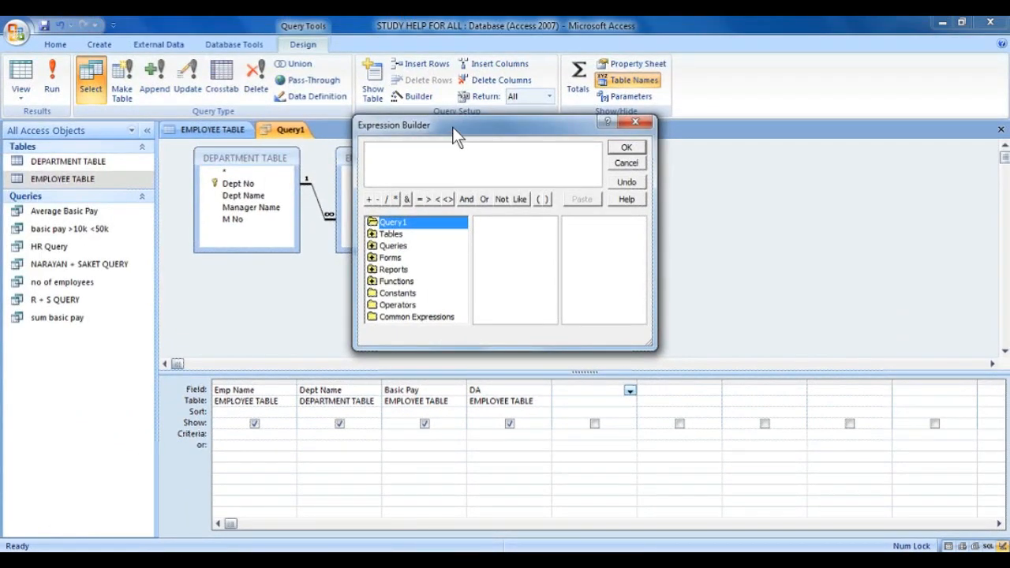
{"action": "left_click_drag", "start_coordinate": [452, 127], "coordinate": [454, 173]}
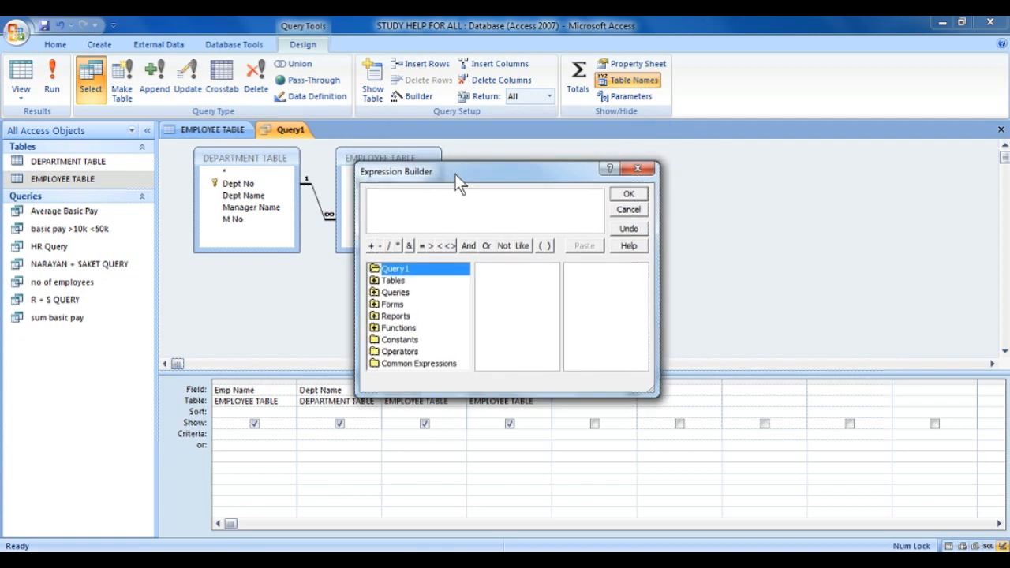
{"action": "left_click", "coordinate": [410, 283]}
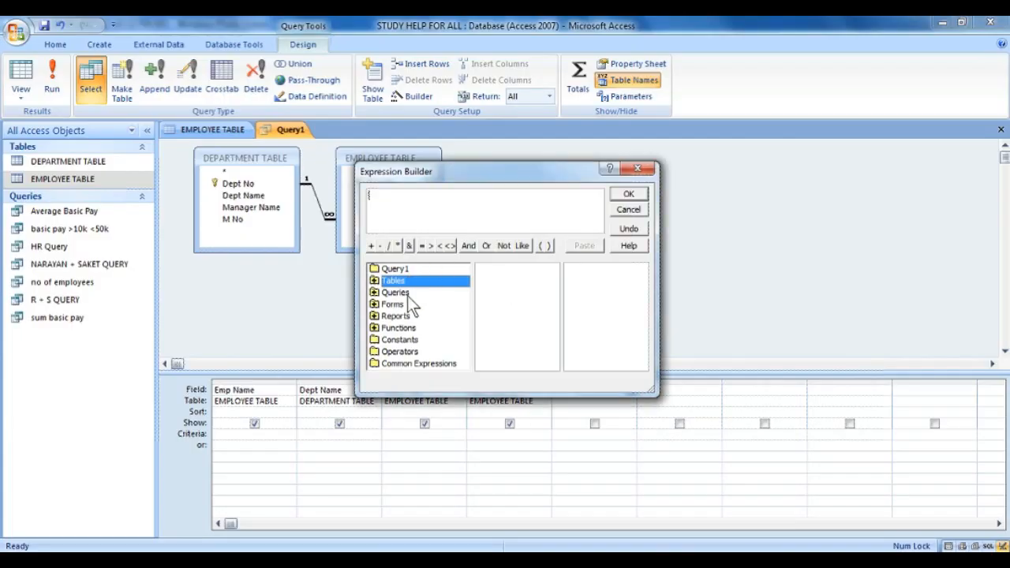
{"action": "double_click", "coordinate": [419, 277]}
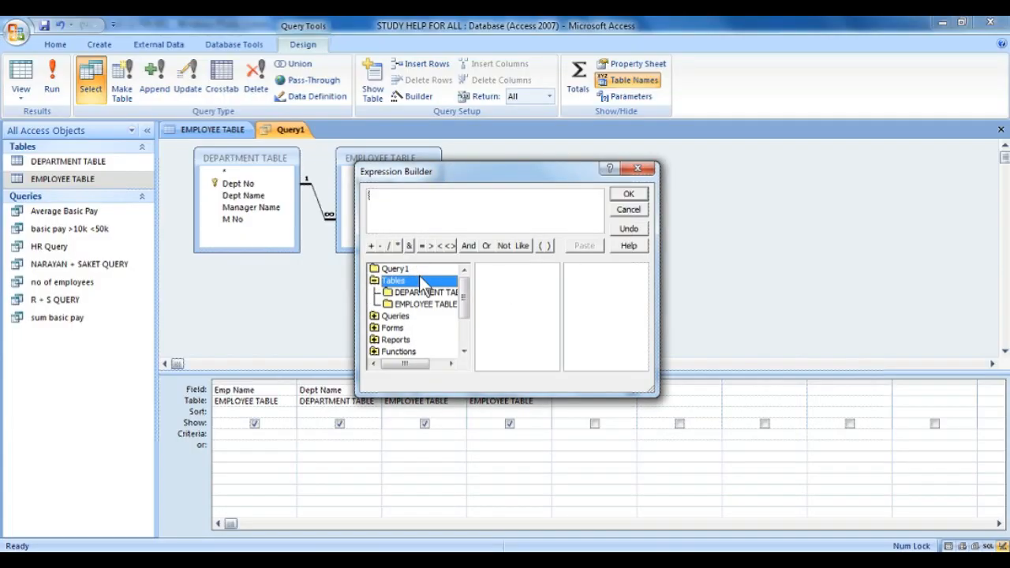
{"action": "left_click", "coordinate": [423, 295]}
{"action": "left_click", "coordinate": [428, 303]}
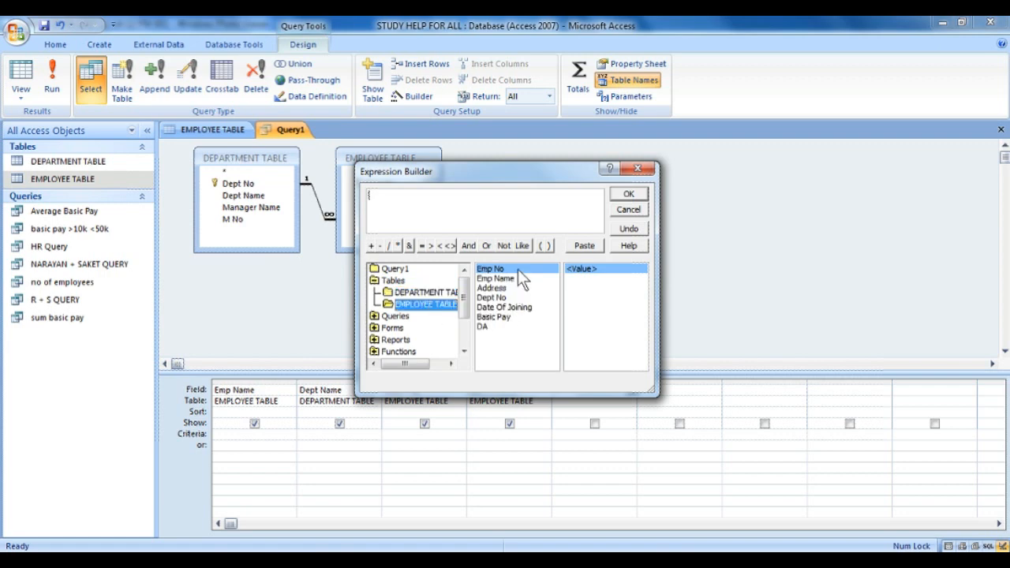
{"action": "left_click", "coordinate": [508, 319]}
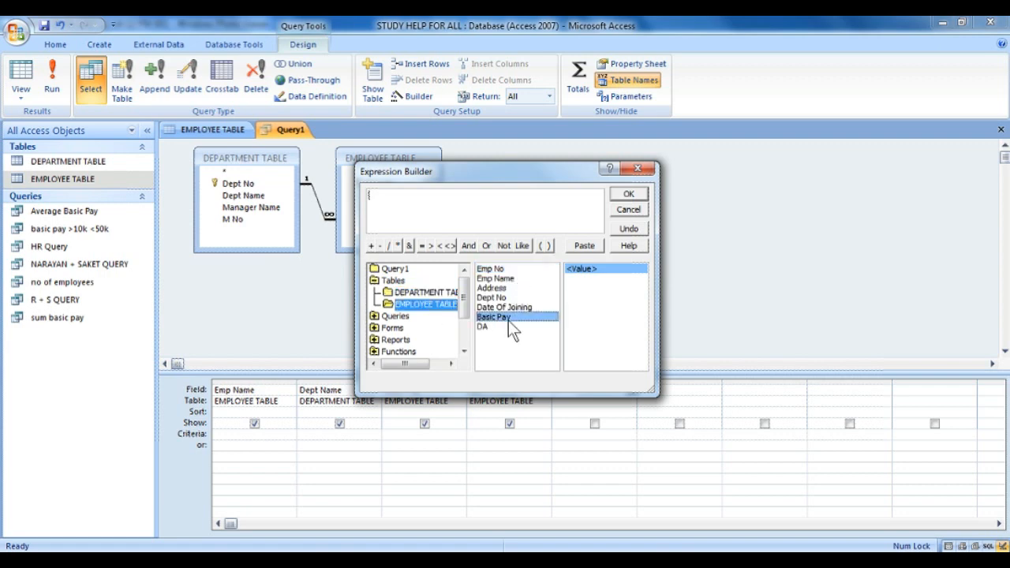
{"action": "left_click", "coordinate": [637, 196]}
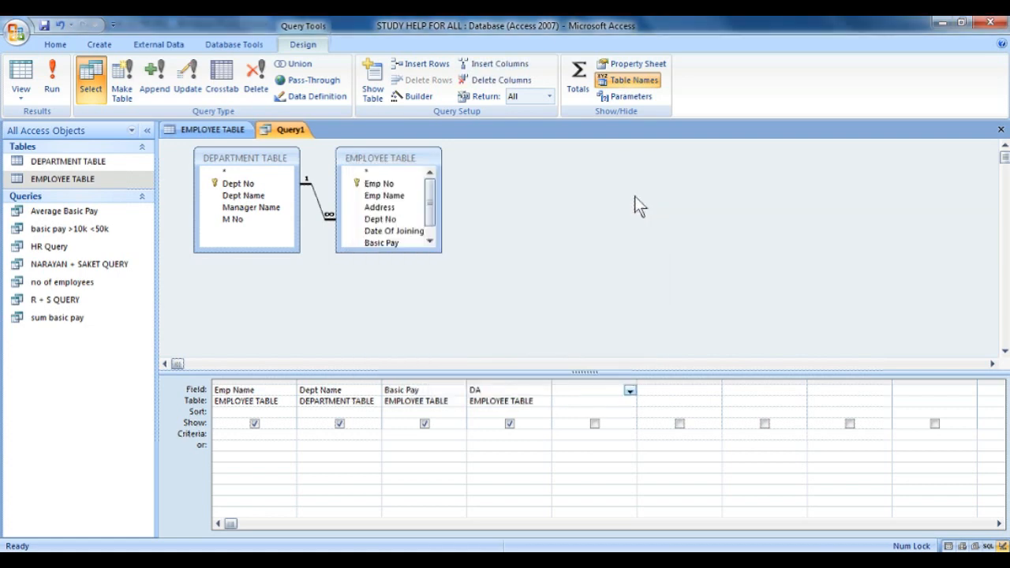
- Reopen the Expression Builder for the empty fifth column and insert the Basic Pay field from EMPLOYEE TABLE into the expression
{"action": "right_click", "coordinate": [617, 395]}
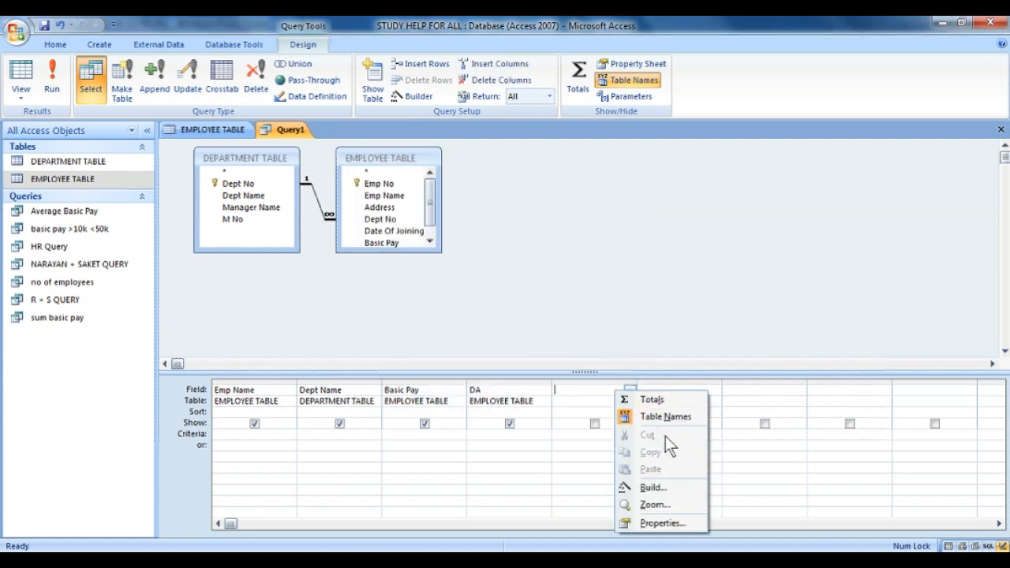
{"action": "left_click", "coordinate": [654, 488]}
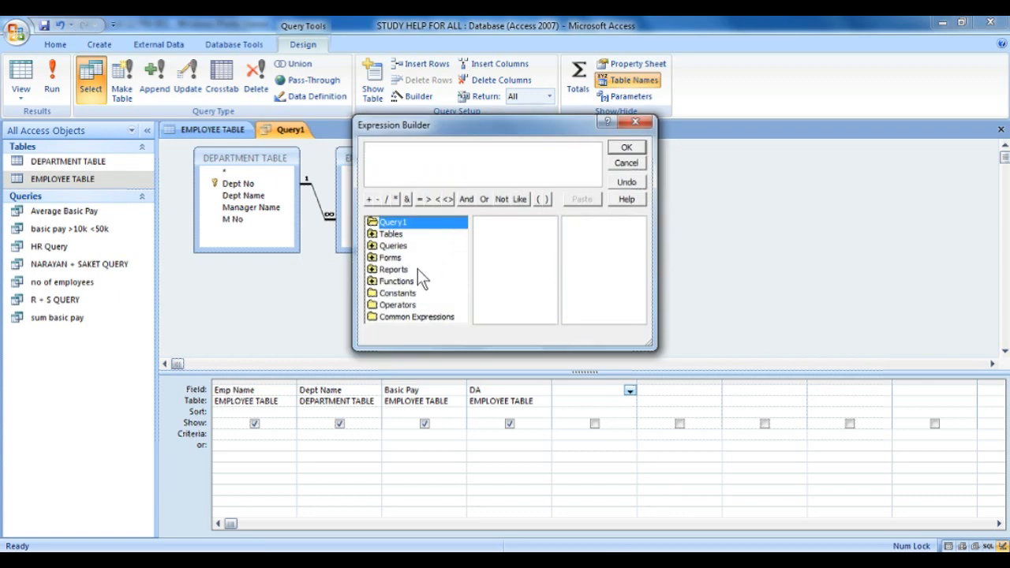
{"action": "double_click", "coordinate": [400, 237]}
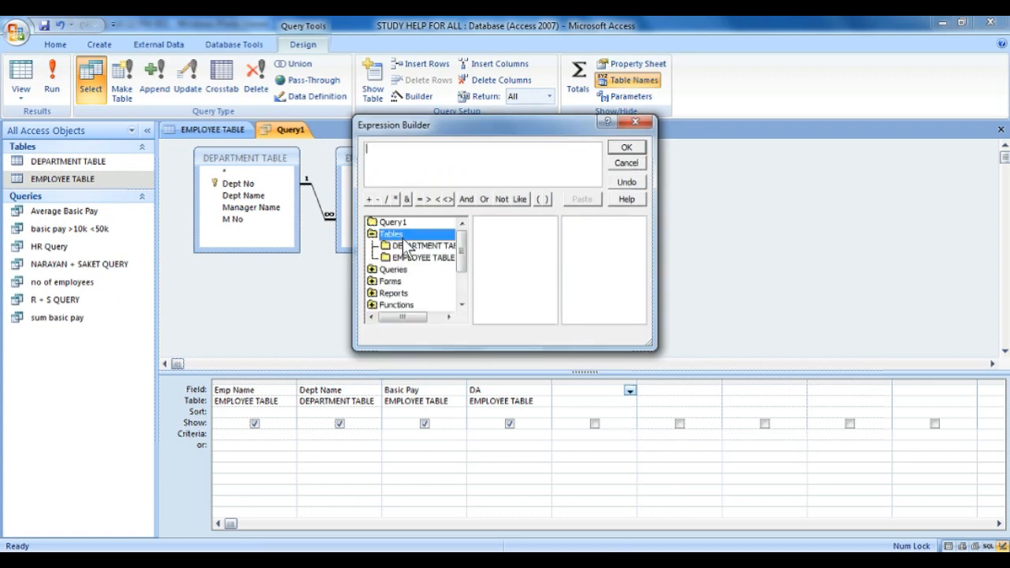
{"action": "left_click", "coordinate": [423, 249]}
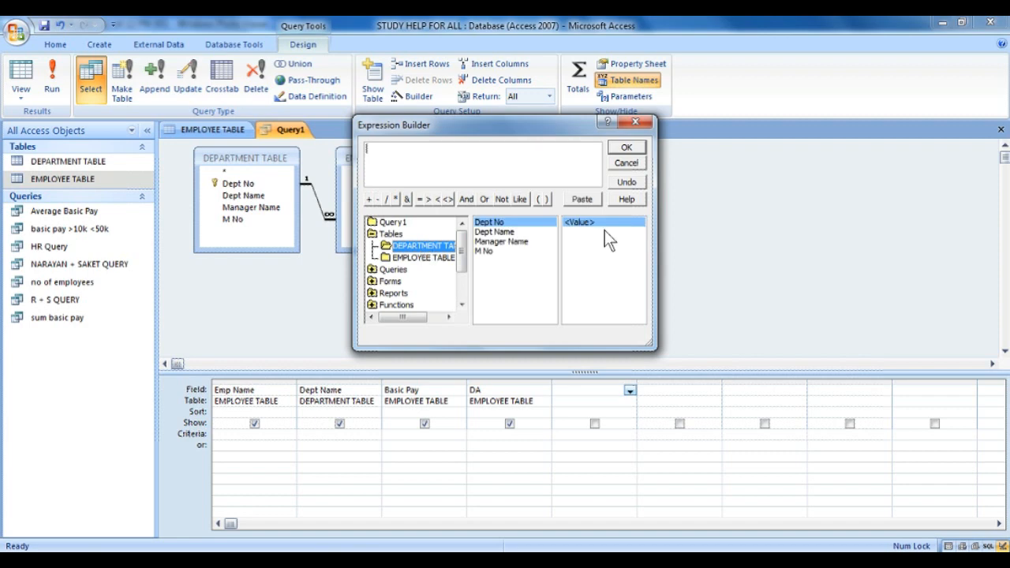
{"action": "left_click", "coordinate": [439, 261]}
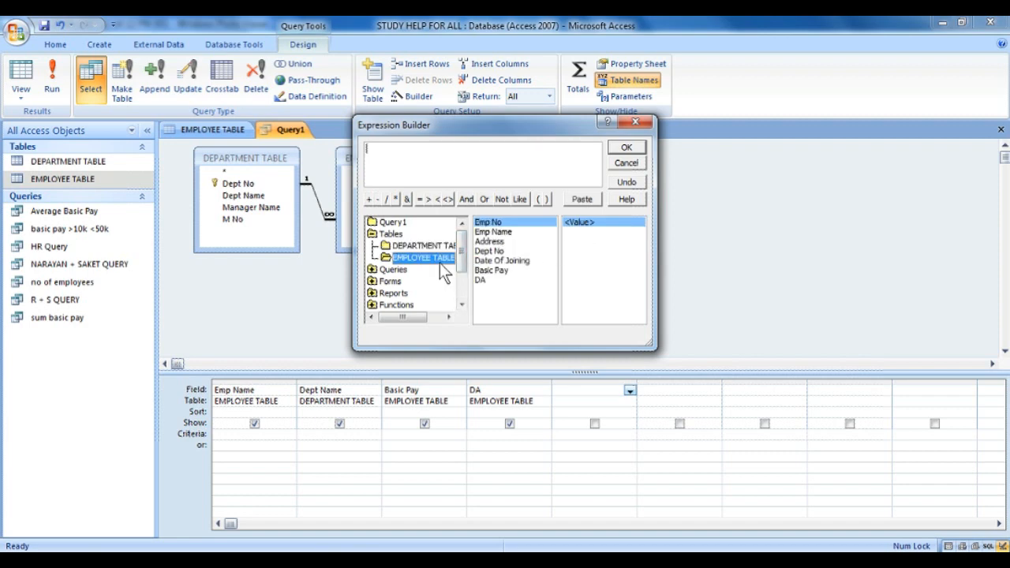
{"action": "left_click", "coordinate": [492, 273]}
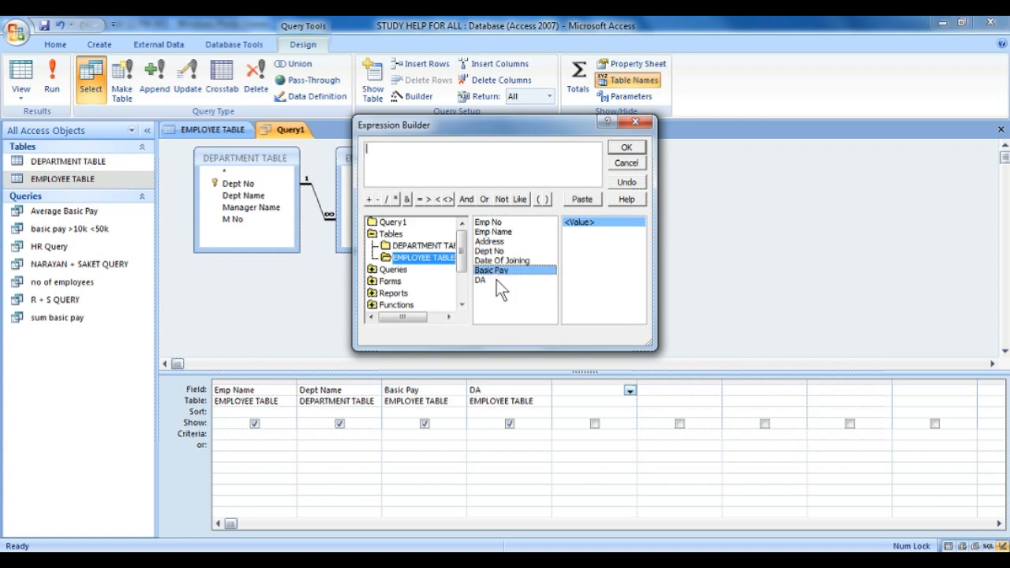
{"action": "double_click", "coordinate": [498, 271]}
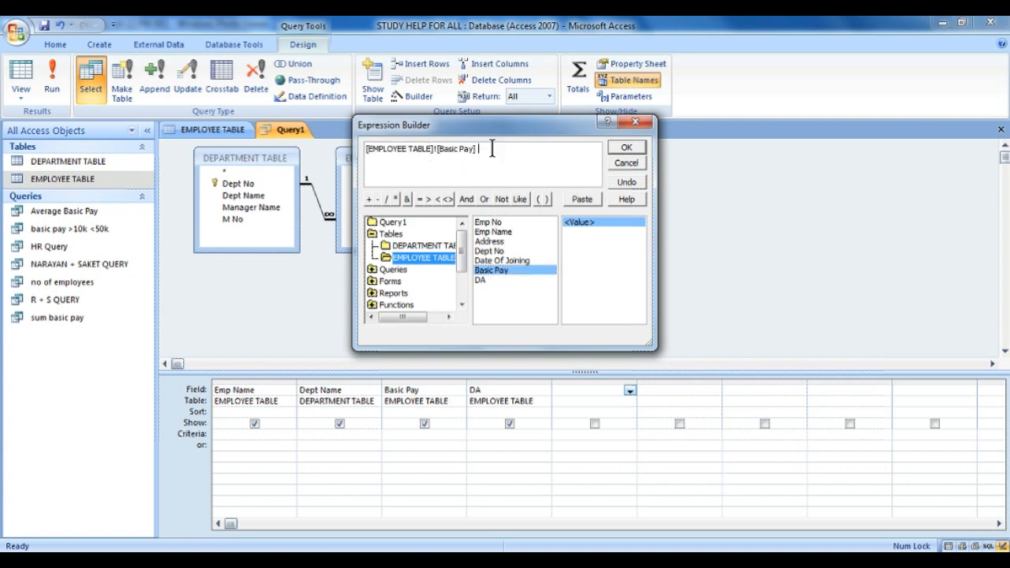
- Complete the expression by multiplying Basic Pay by .50, and accept it into the query grid's fifth column
{"action": "type", "text": "*"}
{"action": "left_click", "coordinate": [396, 199]}
{"action": "key", "text": "BackSpace"}
{"action": "key", "text": "BackSpace"}
{"action": "key", "text": "BackSpace"}
{"action": "key", "text": "BackSpace"}
{"action": "key", "text": "BackSpace"}
{"action": "key", "text": "BackSpace"}
{"action": "key", "text": "BackSpace"}
{"action": "key", "text": "BackSpace"}
{"action": "key", "text": "BackSpace"}
{"action": "type", "text": "50"}
{"action": "key", "text": "BackSpace"}
{"action": "type", "text": ".50"}
{"action": "left_click", "coordinate": [612, 146]}
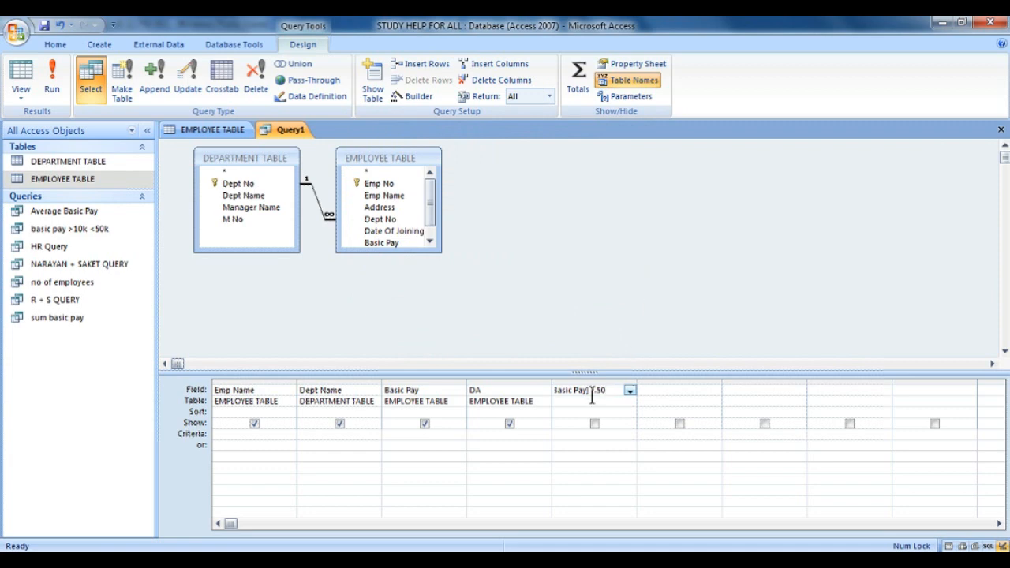
- Replace the default Expr1 label of the calculated fifth column with HRA, keeping the colon and the expression
{"action": "key", "text": "Left"}
{"action": "key", "text": "Left"}
{"action": "key", "text": "Left"}
{"action": "key", "text": "Left"}
{"action": "key", "text": "Left"}
{"action": "key", "text": "Left"}
{"action": "key", "text": "Left"}
{"action": "key", "text": "Left"}
{"action": "key", "text": "Left"}
{"action": "key", "text": "Left"}
{"action": "key", "text": "Left"}
{"action": "key", "text": "Left"}
{"action": "key", "text": "Left"}
{"action": "key", "text": "Left"}
{"action": "key", "text": "Left"}
{"action": "key", "text": "Left"}
{"action": "key", "text": "Left"}
{"action": "key", "text": "Left"}
{"action": "key", "text": "Left"}
{"action": "key", "text": "Left"}
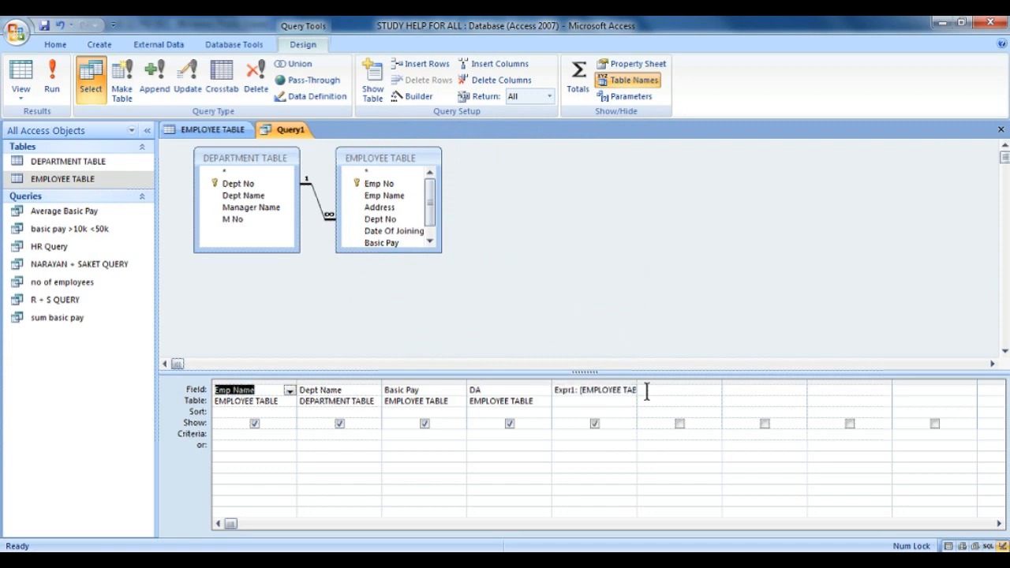
{"action": "left_click", "coordinate": [575, 393]}
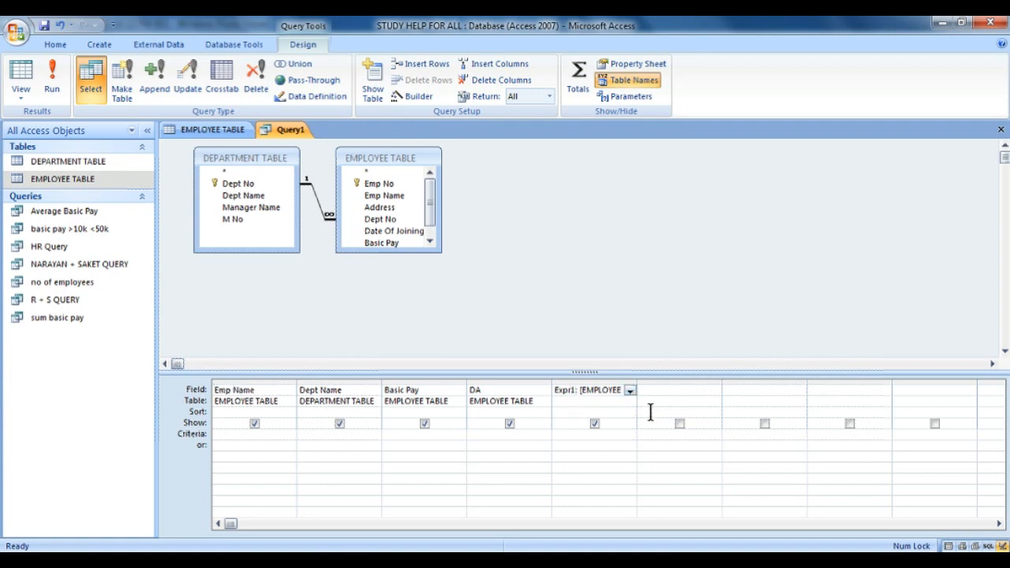
{"action": "key", "text": "BackSpace"}
{"action": "key", "text": "BackSpace"}
{"action": "key", "text": "BackSpace"}
{"action": "key", "text": "BackSpace"}
{"action": "key", "text": "BackSpace"}
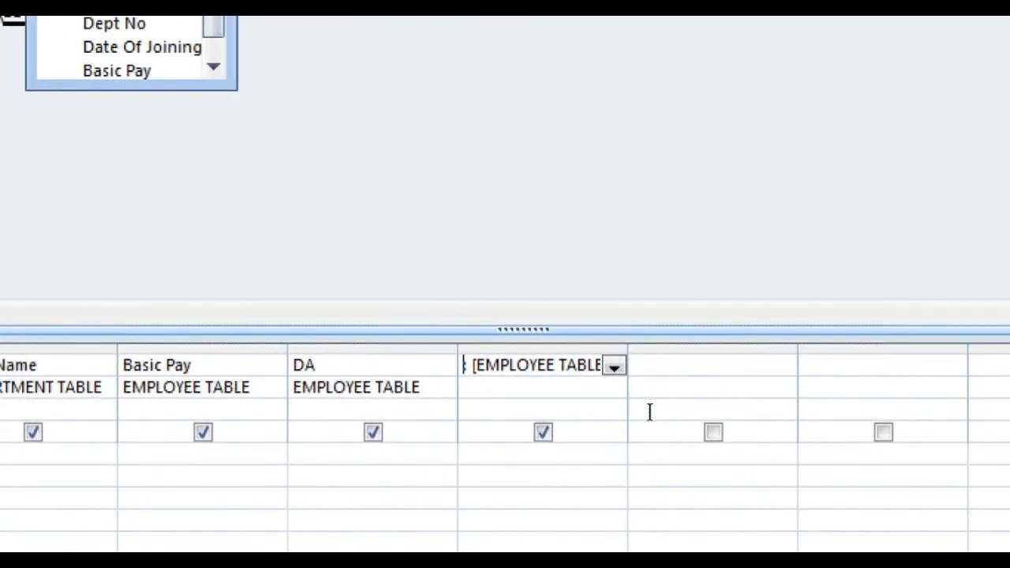
{"action": "type", "text": "Expr"}
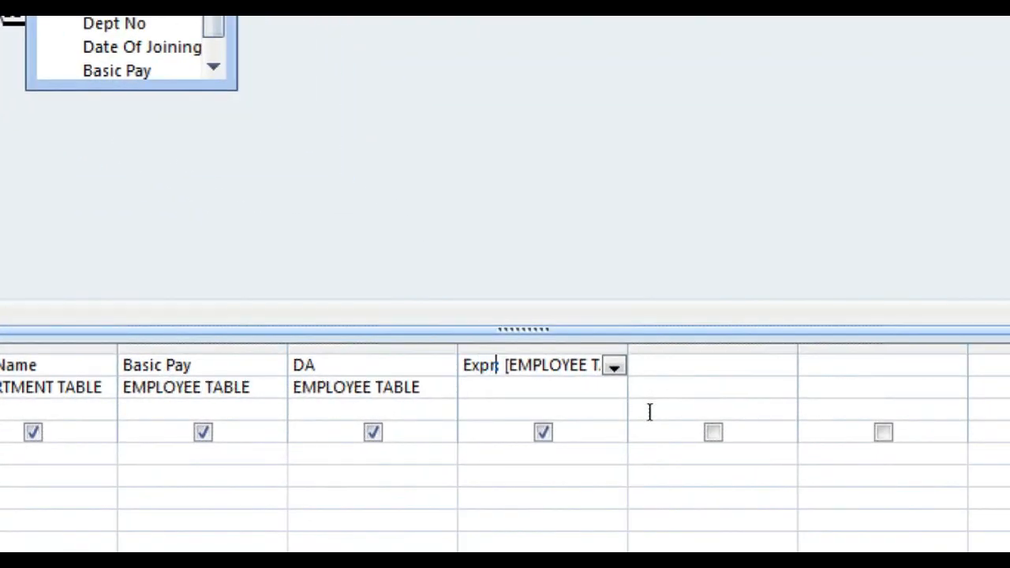
{"action": "type", "text": " 1"}
{"action": "key", "text": "BackSpace"}
{"action": "key", "text": "BackSpace"}
{"action": "key", "text": "BackSpace"}
{"action": "key", "text": "BackSpace"}
{"action": "key", "text": "BackSpace"}
{"action": "key", "text": "BackSpace"}
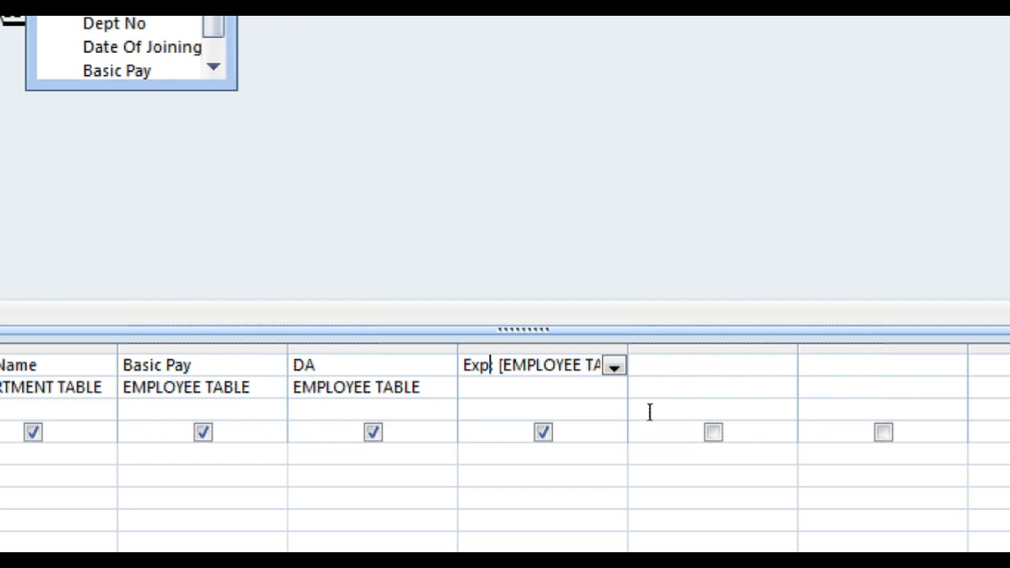
{"action": "type", "text": "HRA"}
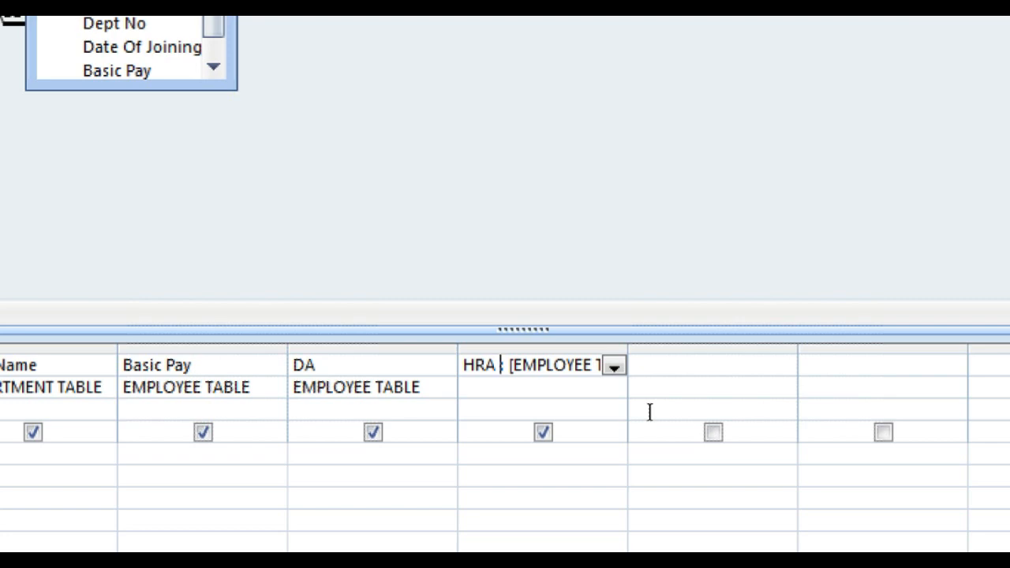
{"action": "left_click", "coordinate": [615, 394]}
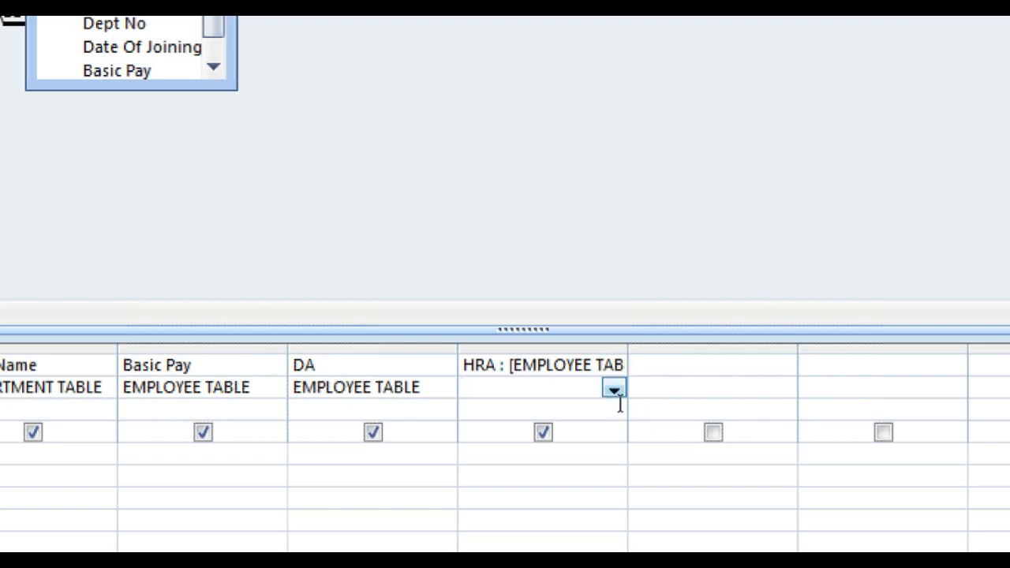
- Set the sort order of the HRA column to Ascending
{"action": "left_click", "coordinate": [618, 411]}
{"action": "left_click", "coordinate": [628, 411]}
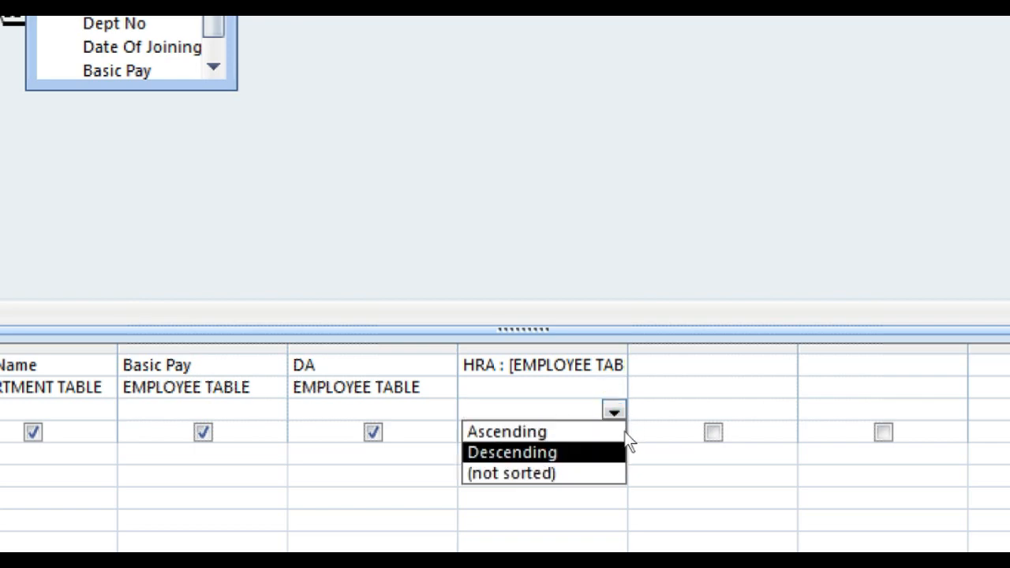
{"action": "left_click", "coordinate": [622, 423]}
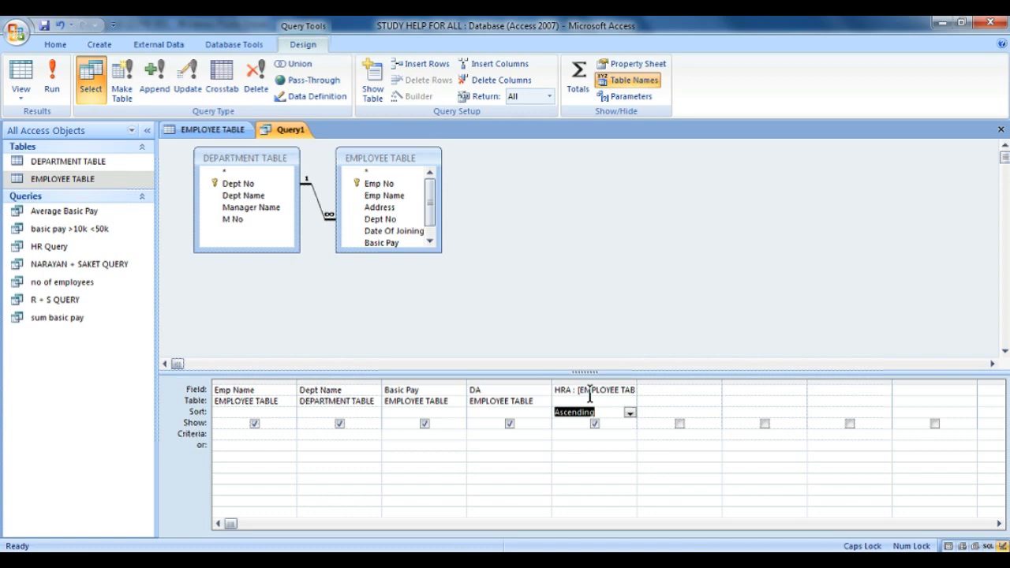
- Run the query and check the calculated HRA value in the first record
{"action": "left_click", "coordinate": [64, 78]}
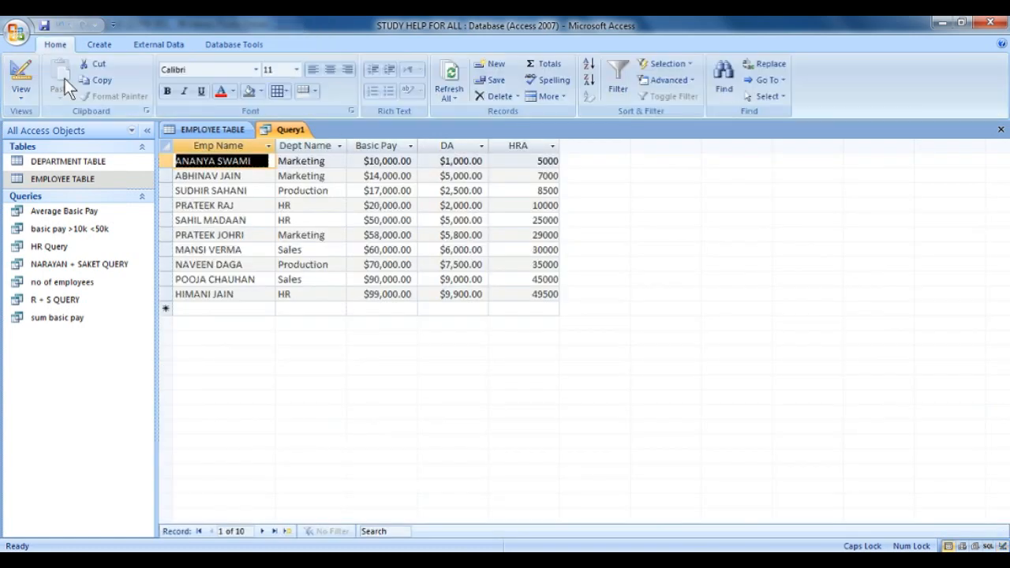
{"action": "left_click_drag", "start_coordinate": [549, 161], "coordinate": [538, 161]}
{"action": "double_click", "coordinate": [540, 161]}
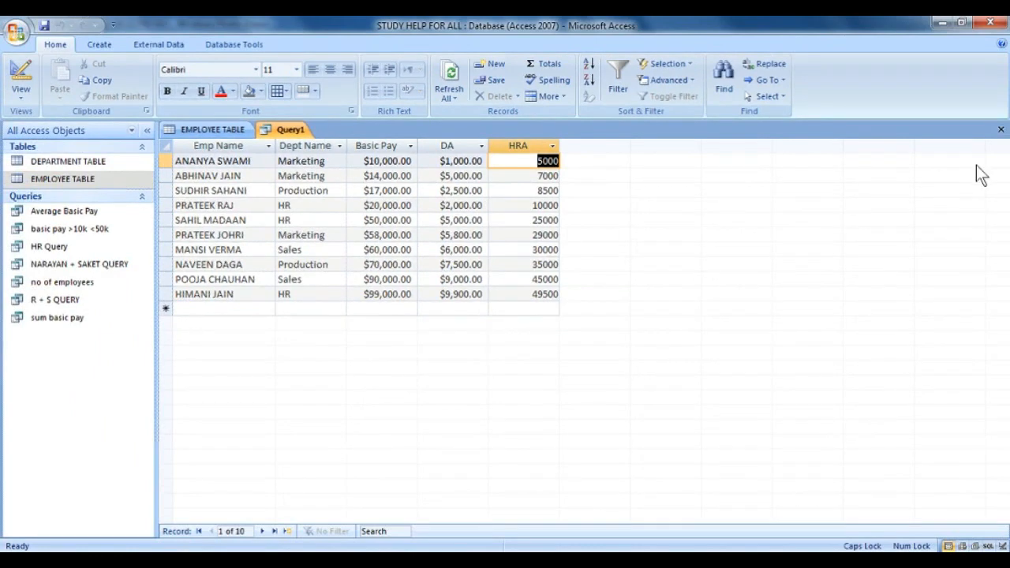
- Close the query and save it under the name EXPRESSION BUILDER
{"action": "left_click", "coordinate": [1001, 129]}
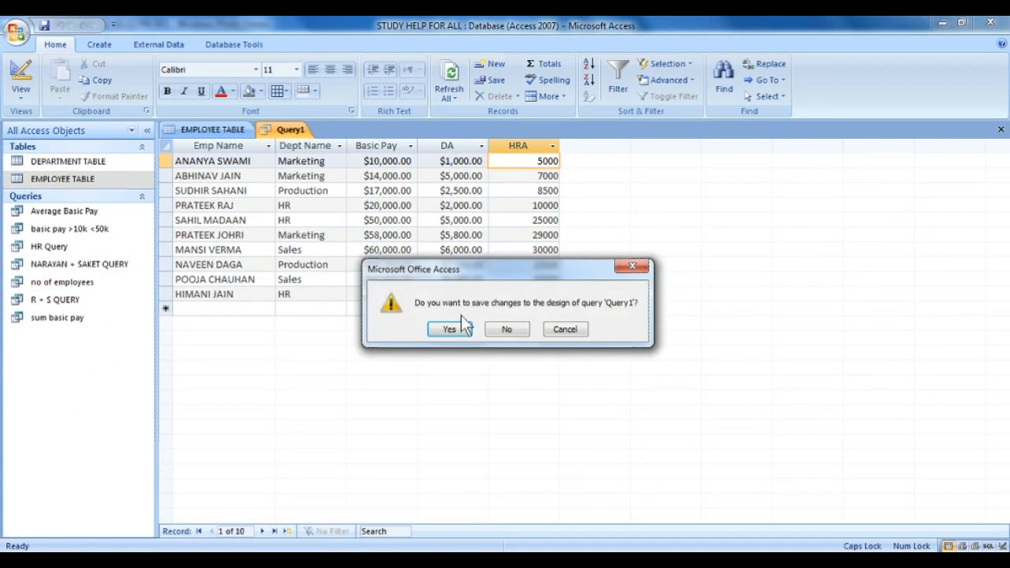
{"action": "left_click", "coordinate": [456, 329]}
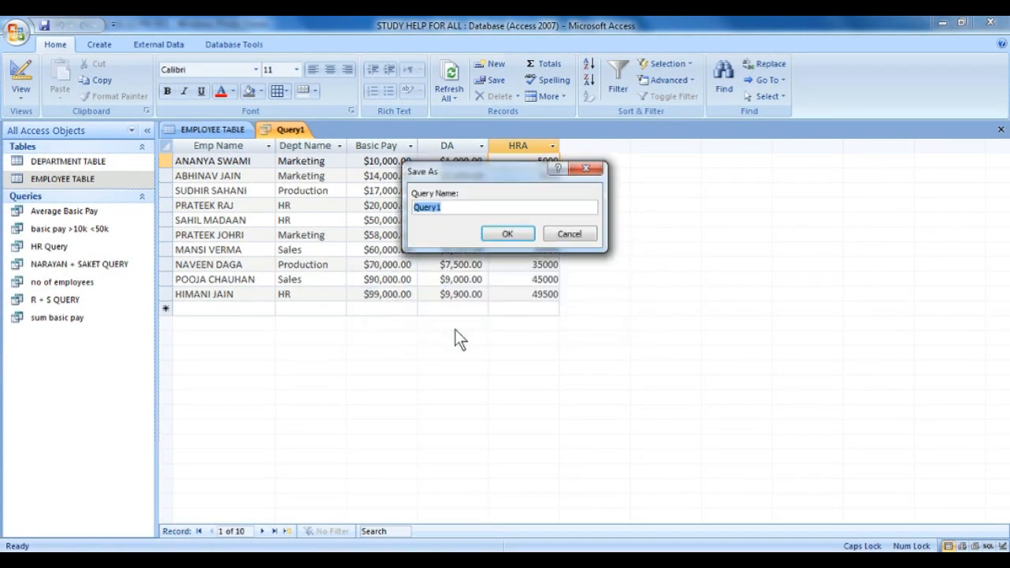
{"action": "type", "text": "EX"}
{"action": "type", "text": "PERSS"}
{"action": "key", "text": "BackSpace"}
{"action": "key", "text": "BackSpace"}
{"action": "key", "text": "BackSpace"}
{"action": "type", "text": "RESS"}
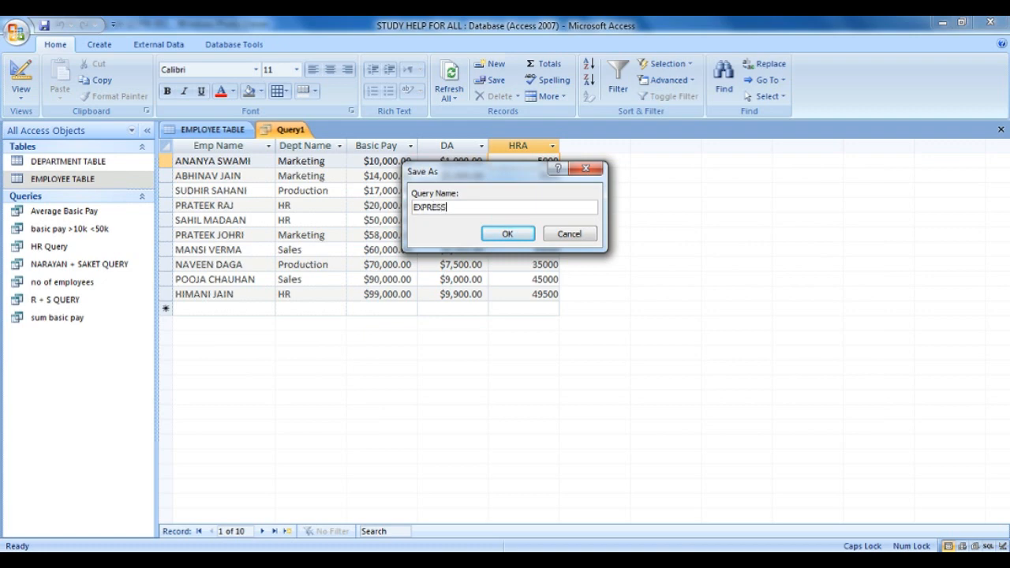
{"action": "type", "text": "ION BUILDER"}
{"action": "key", "text": "Return"}
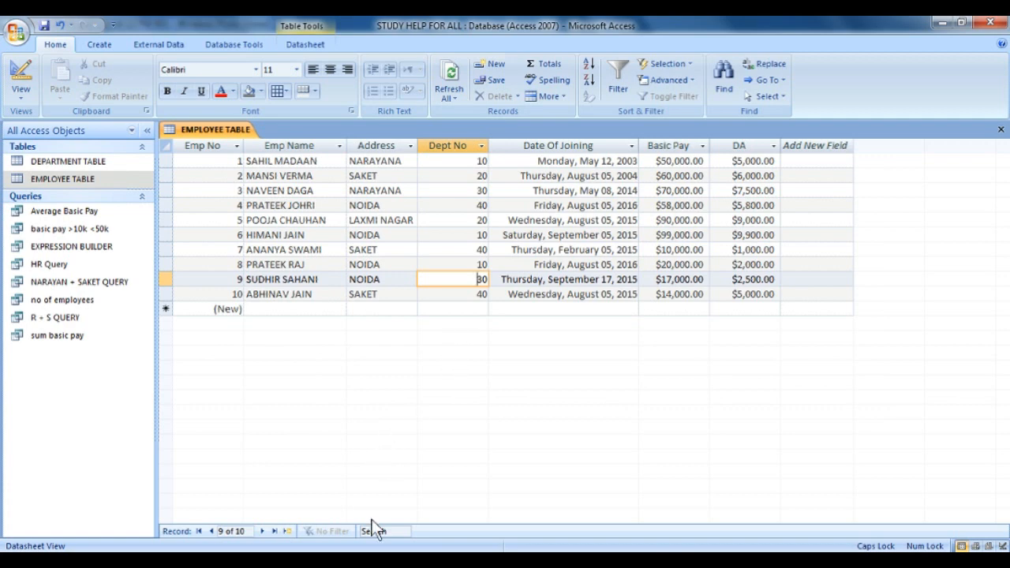
- Check the QUERIES list in Windows Photo Viewer, then return to Access and start a new query in design view
{"action": "left_click", "coordinate": [370, 562]}
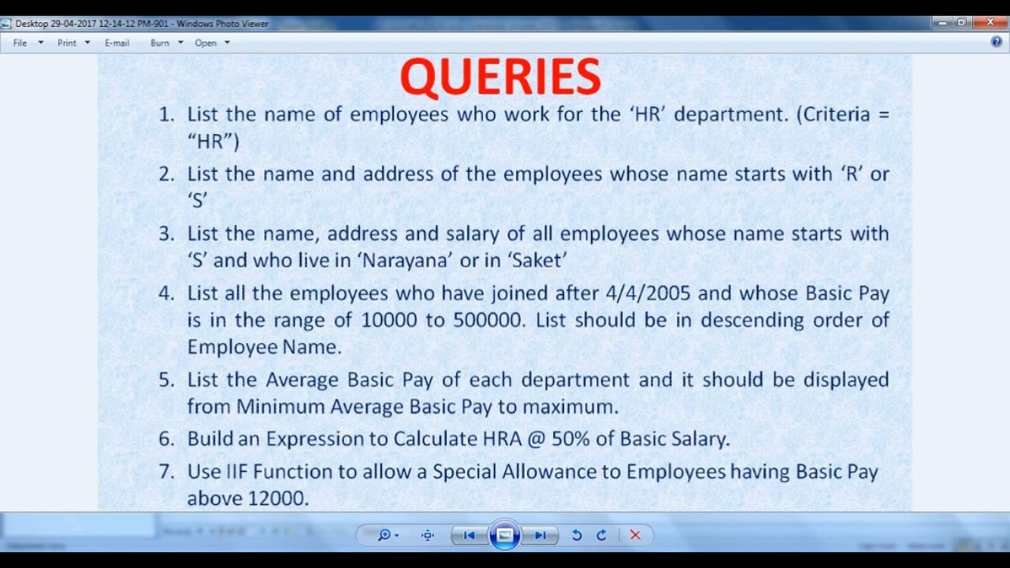
{"action": "left_click", "coordinate": [432, 559]}
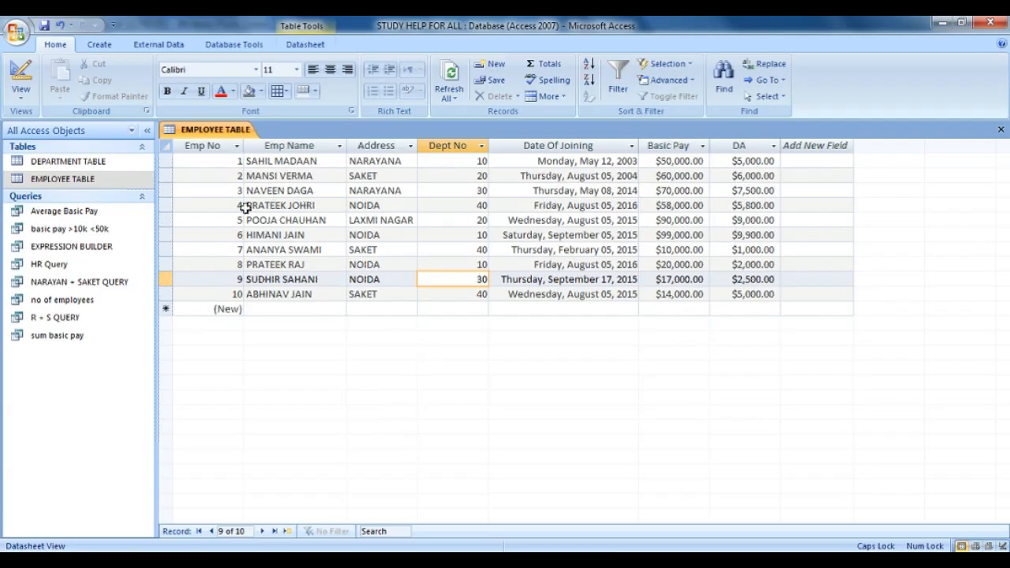
{"action": "left_click", "coordinate": [100, 45]}
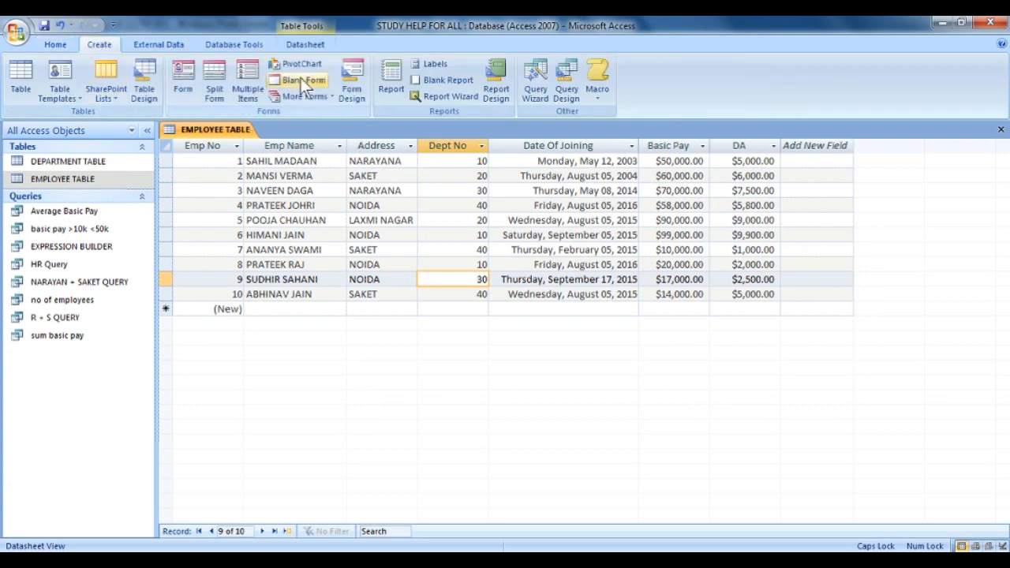
{"action": "left_click", "coordinate": [539, 78]}
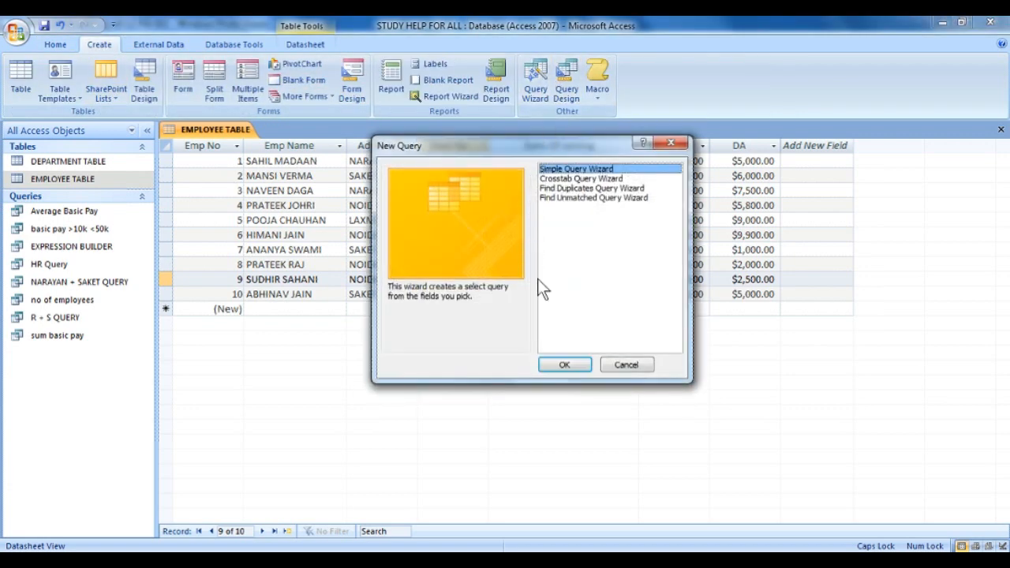
{"action": "left_click", "coordinate": [671, 143]}
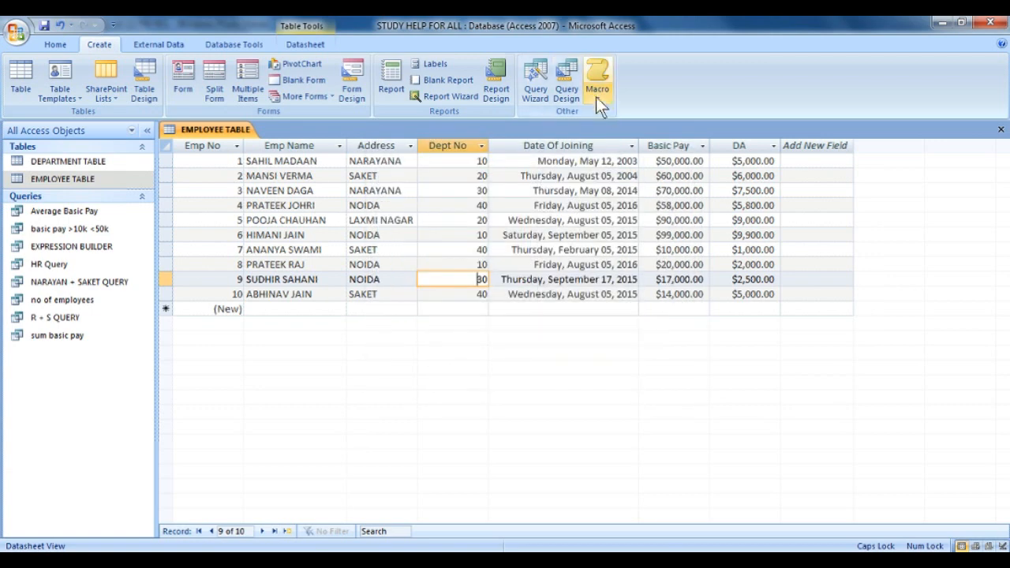
{"action": "left_click", "coordinate": [575, 89]}
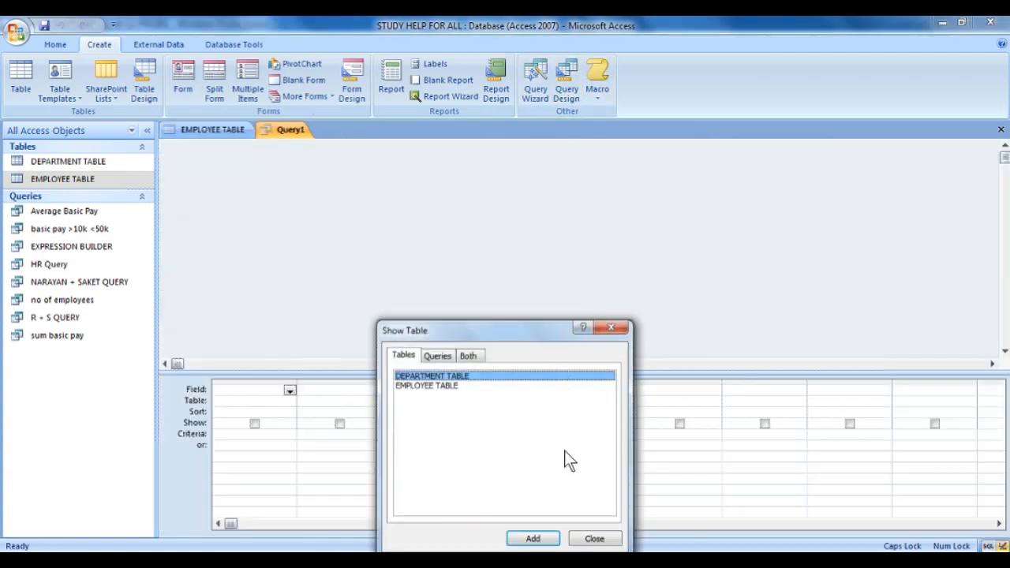
- Add DEPARTMENT TABLE and EMPLOYEE TABLE to the new query and close the Show Table dialog
{"action": "left_click", "coordinate": [543, 538]}
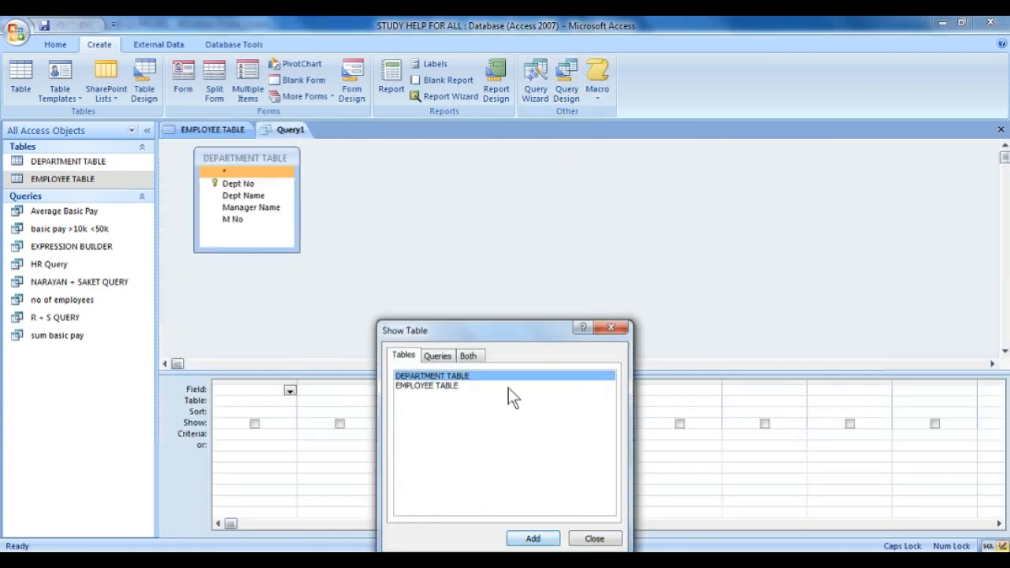
{"action": "left_click", "coordinate": [508, 386]}
{"action": "left_click", "coordinate": [530, 537]}
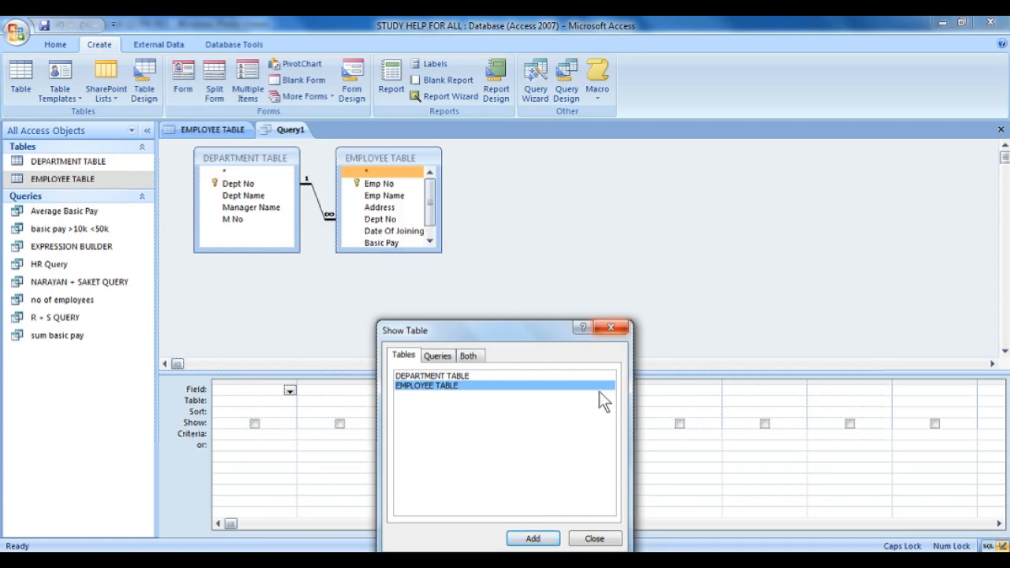
{"action": "left_click", "coordinate": [594, 538]}
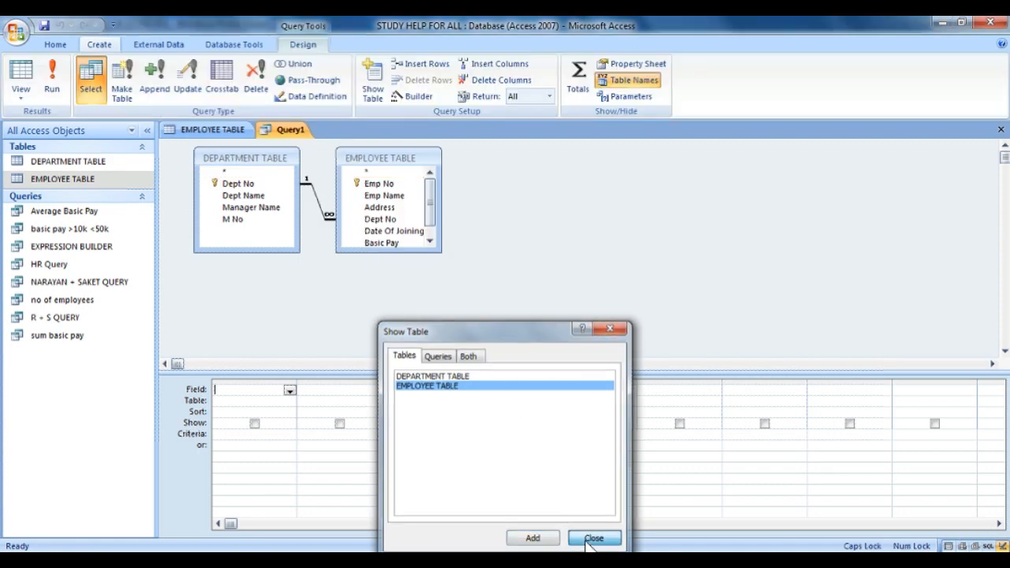
- Set the first query column to the Emp Name field from EMPLOYEE TABLE
{"action": "left_click", "coordinate": [289, 392]}
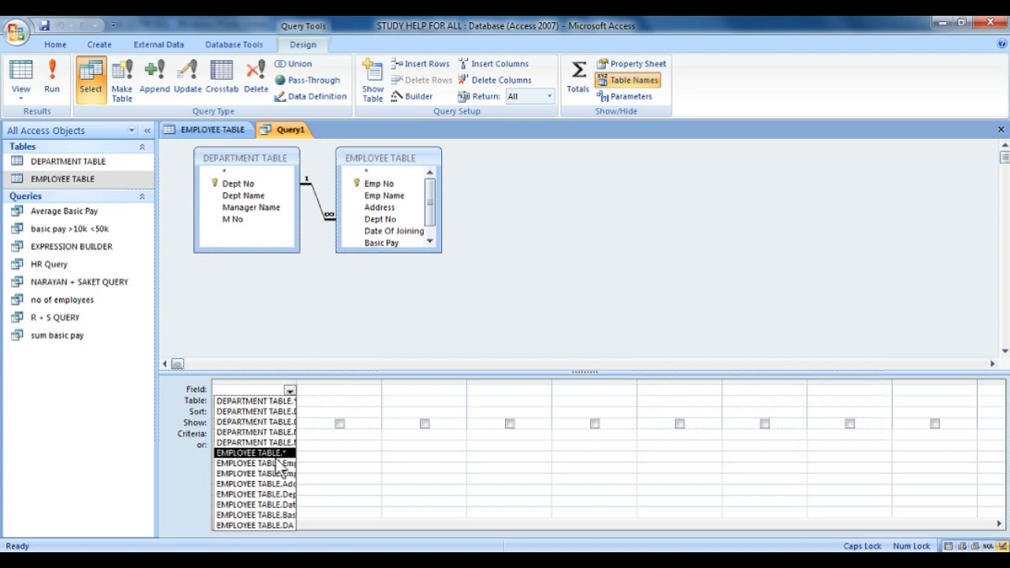
{"action": "left_click", "coordinate": [281, 453]}
{"action": "left_click", "coordinate": [289, 390]}
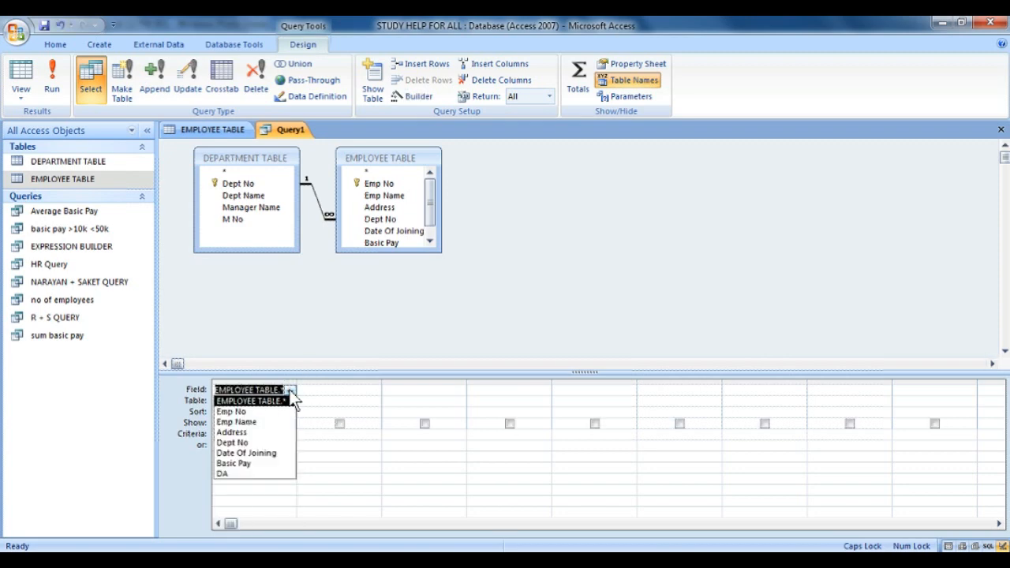
{"action": "left_click", "coordinate": [280, 421]}
- Set the second query column to the Dept No field from DEPARTMENT TABLE
{"action": "left_click", "coordinate": [324, 393]}
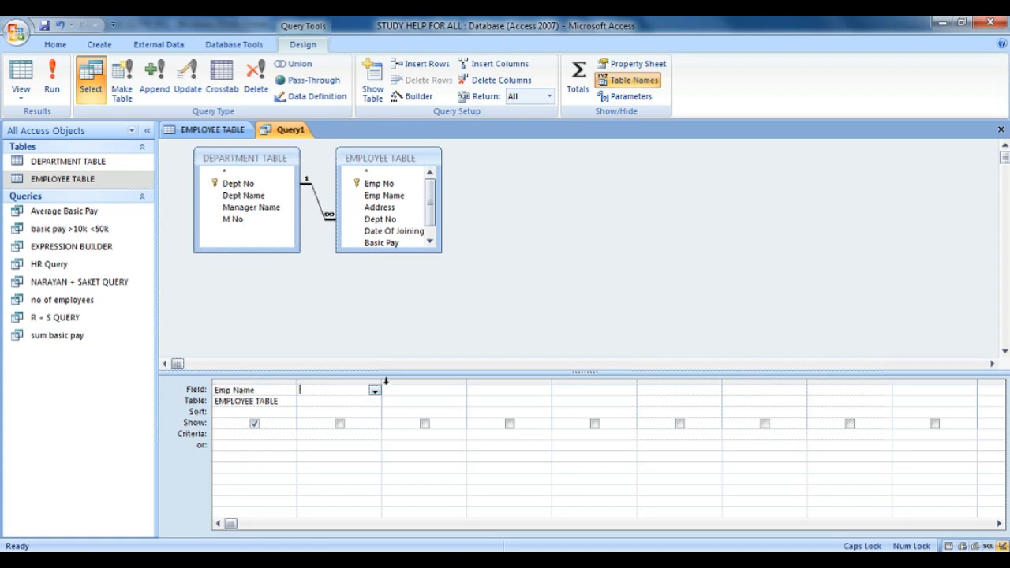
{"action": "left_click", "coordinate": [375, 390]}
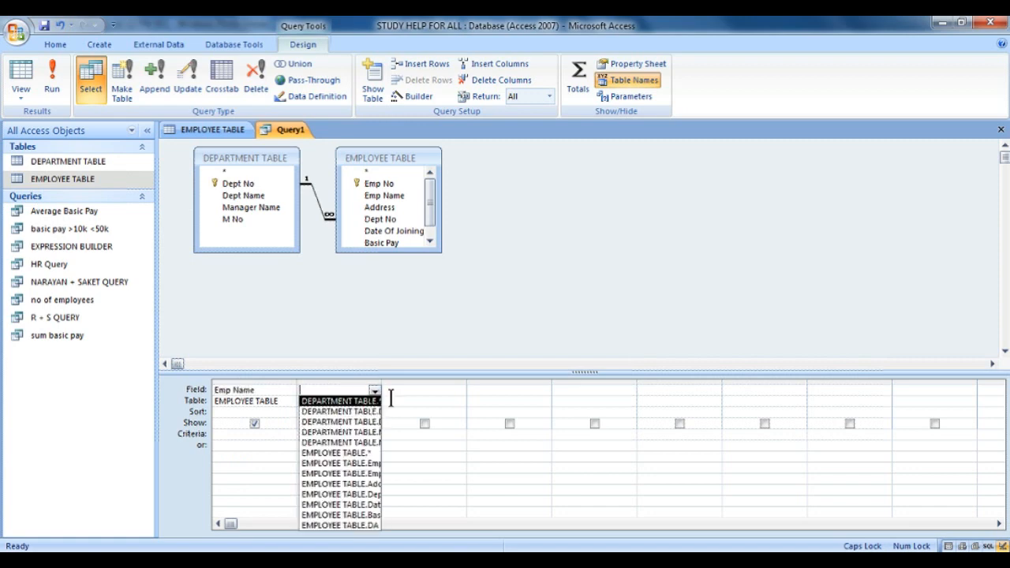
{"action": "left_click", "coordinate": [402, 391]}
{"action": "left_click", "coordinate": [375, 401]}
{"action": "left_click", "coordinate": [372, 411]}
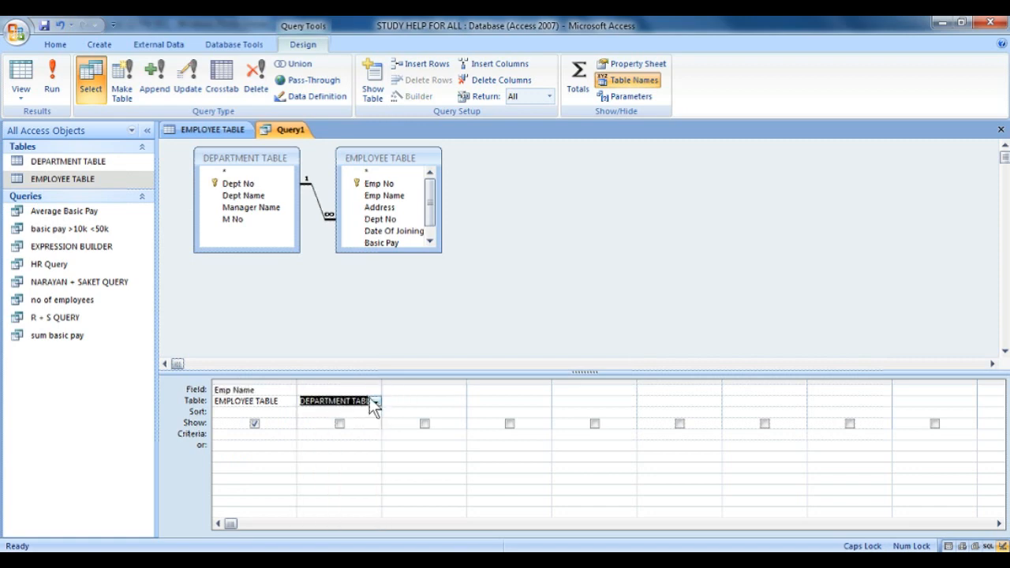
{"action": "left_click", "coordinate": [375, 389]}
{"action": "left_click", "coordinate": [368, 411]}
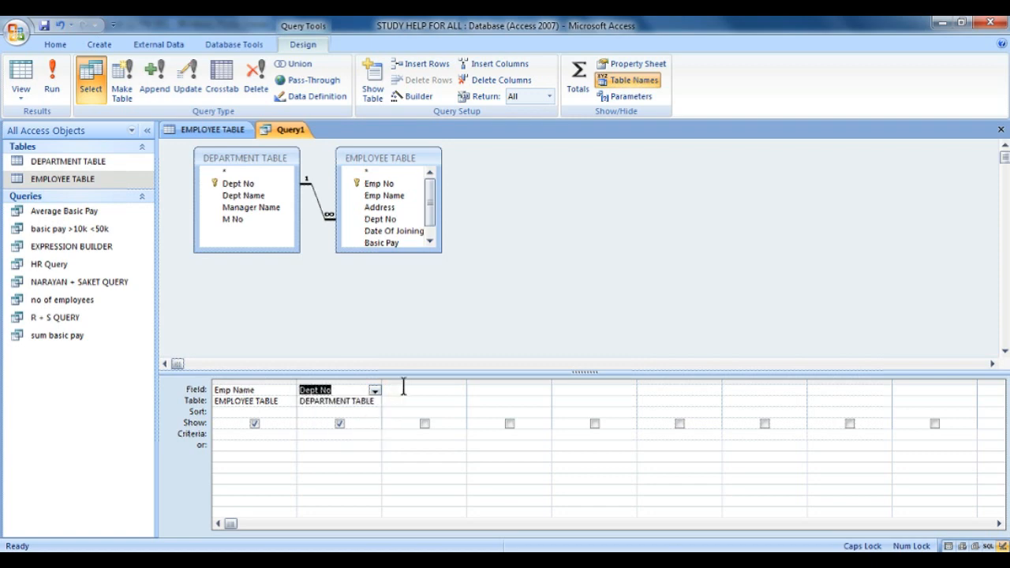
- Set the third query column to the Basic Pay field from EMPLOYEE TABLE
{"action": "left_click", "coordinate": [403, 387]}
{"action": "left_click", "coordinate": [459, 391]}
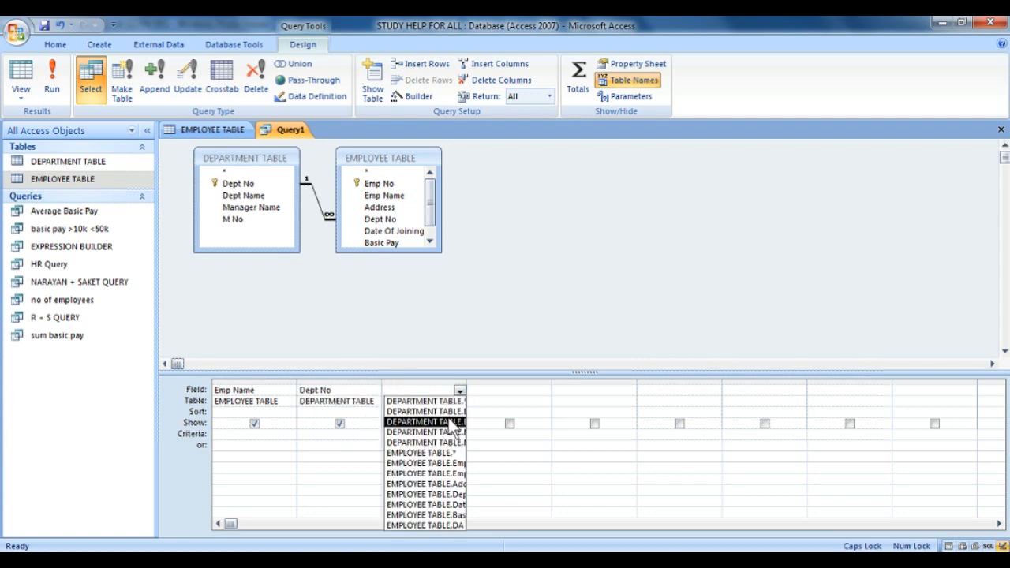
{"action": "left_click", "coordinate": [439, 455]}
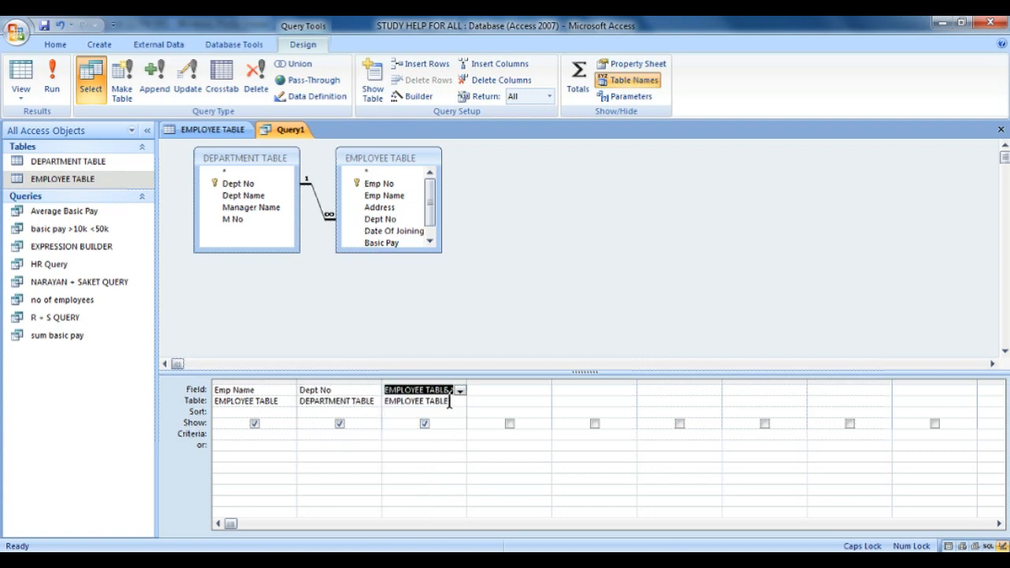
{"action": "left_click", "coordinate": [459, 391]}
{"action": "left_click", "coordinate": [429, 462]}
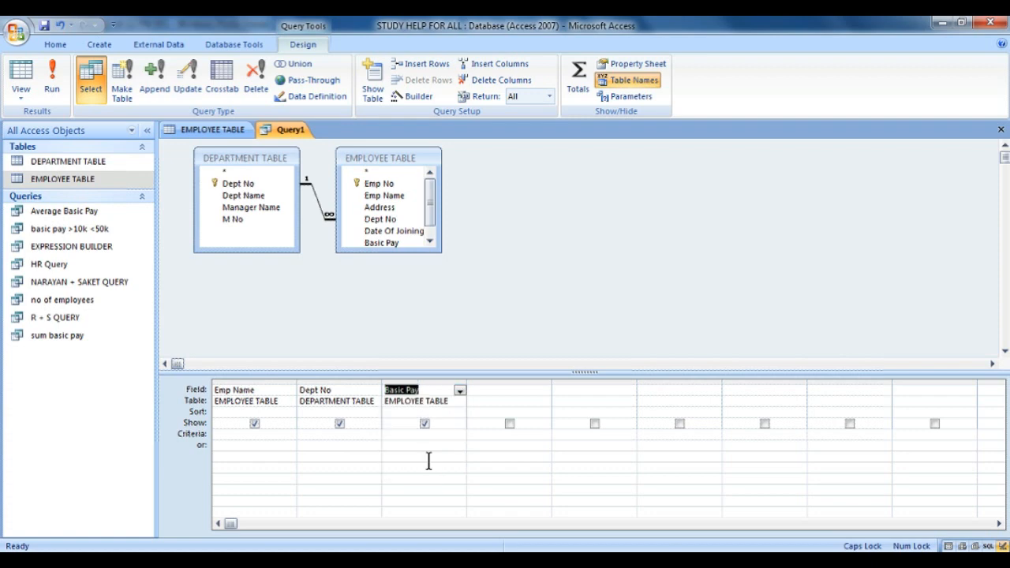
- Open the Expression Builder for the Field cell of the empty fourth query column
{"action": "left_click", "coordinate": [499, 390]}
{"action": "left_click", "coordinate": [545, 392]}
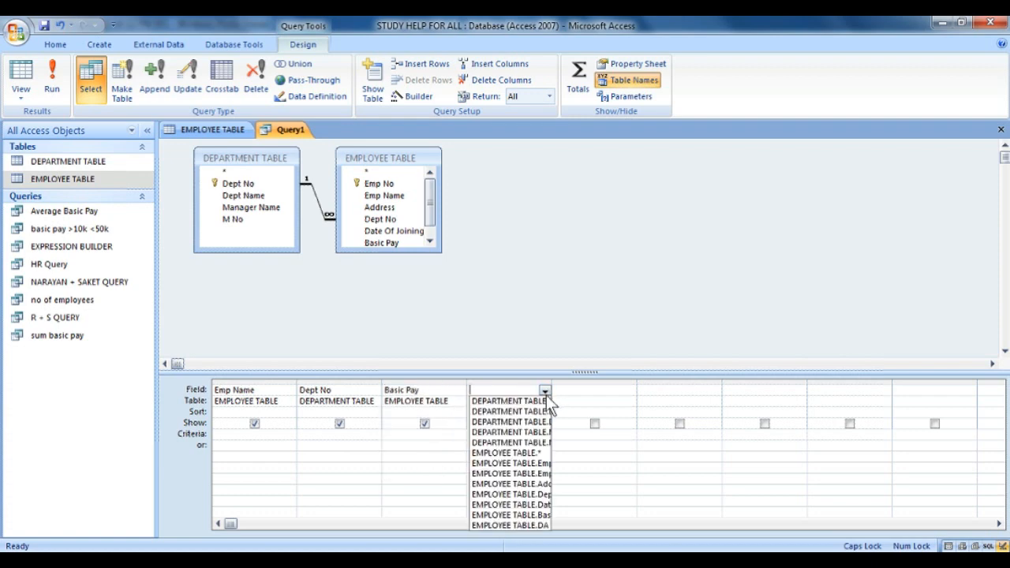
{"action": "left_click", "coordinate": [535, 388]}
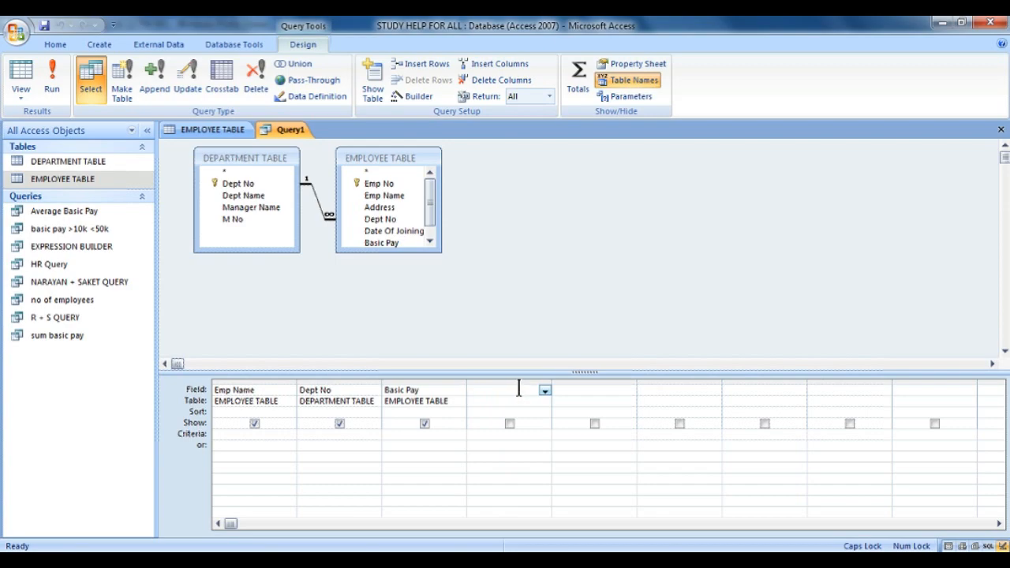
{"action": "right_click", "coordinate": [521, 390]}
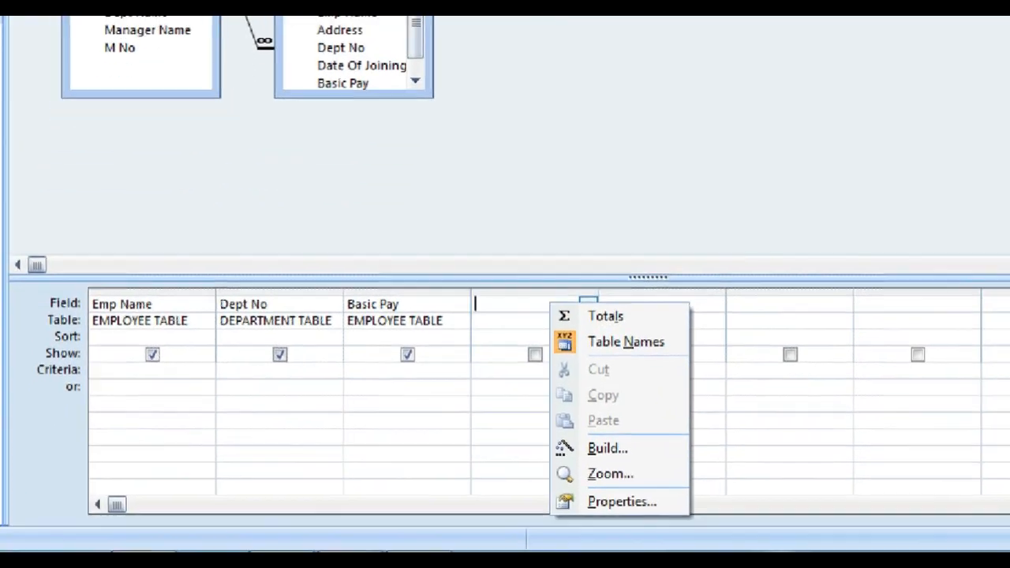
{"action": "right_click", "coordinate": [503, 392]}
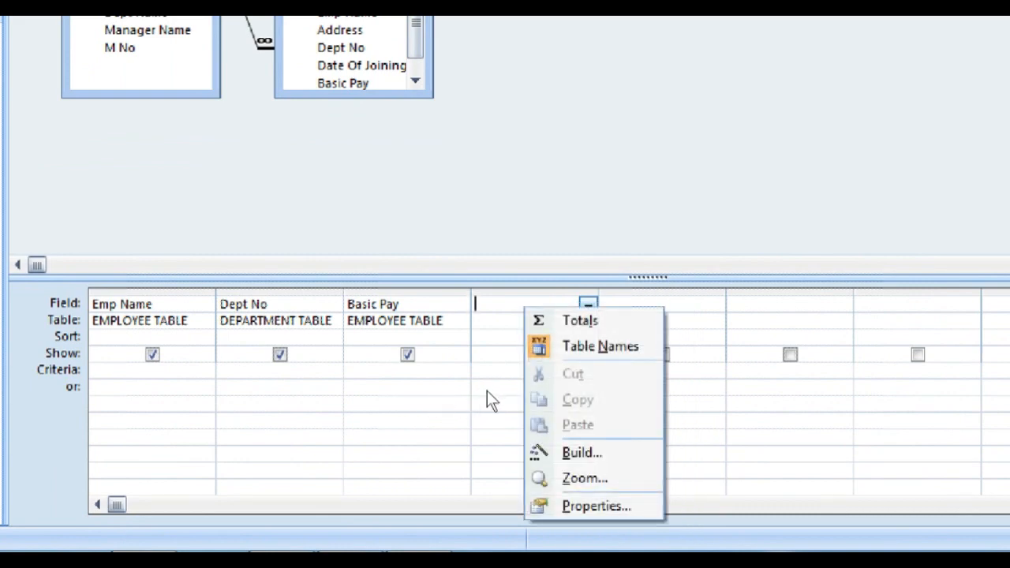
{"action": "right_click", "coordinate": [487, 391]}
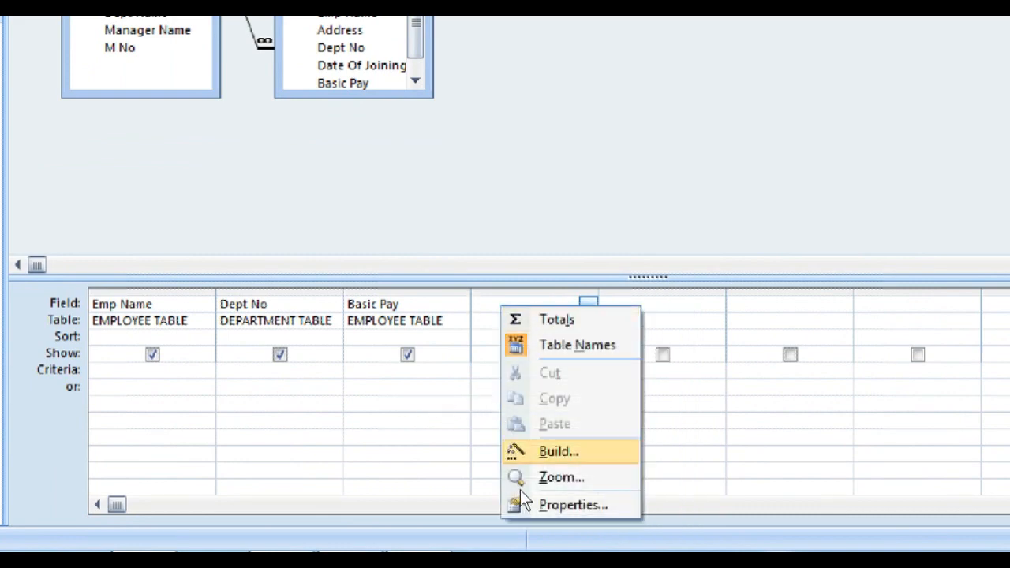
{"action": "left_click", "coordinate": [552, 452]}
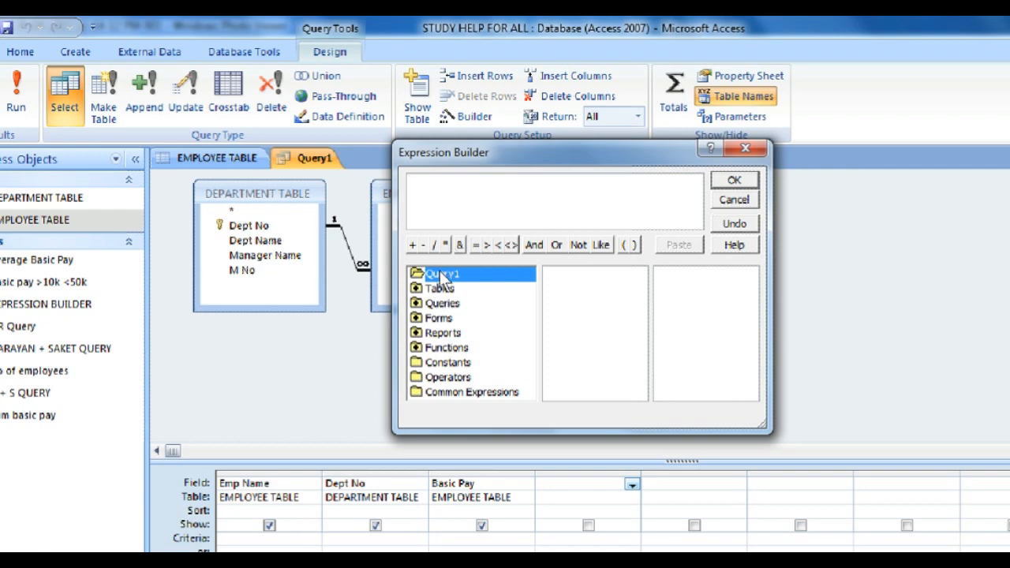
- Find IIf among the built-in functions and insert it into the expression
{"action": "double_click", "coordinate": [440, 347]}
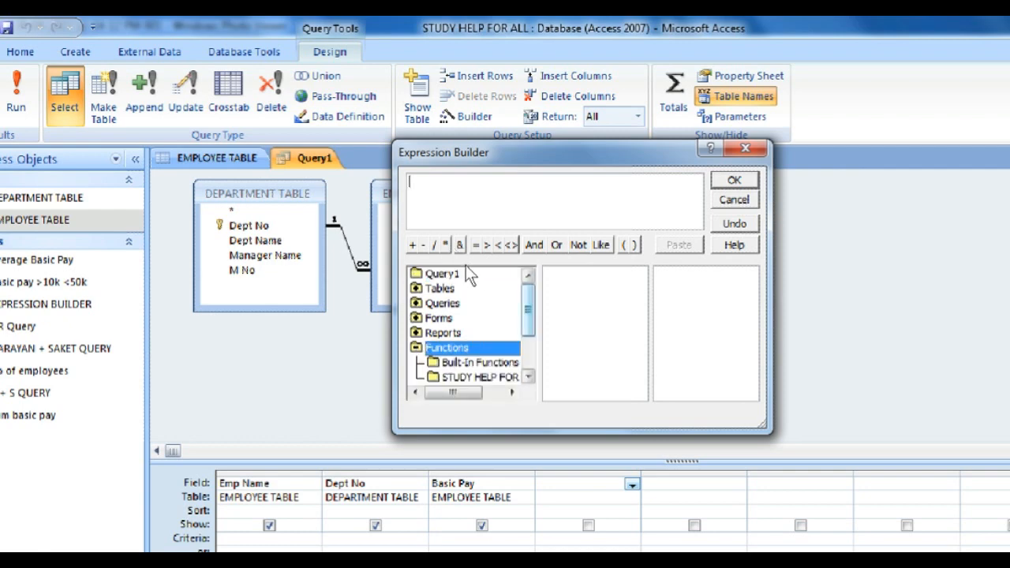
{"action": "scroll", "coordinate": [466, 276], "scroll_direction": "down", "scroll_amount": 1}
{"action": "left_click", "coordinate": [477, 332]}
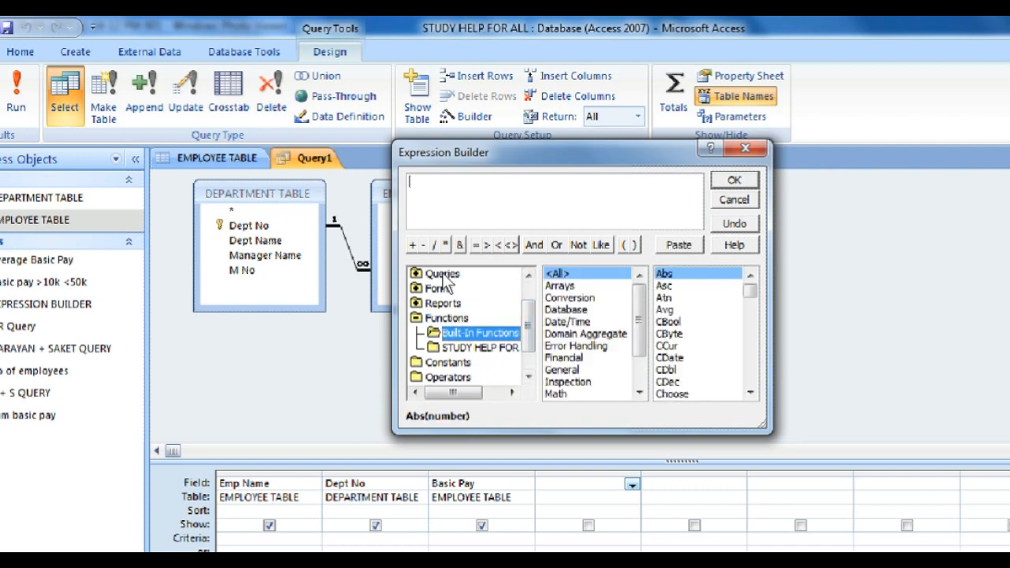
{"action": "scroll", "coordinate": [584, 316], "scroll_direction": "down", "scroll_amount": 2}
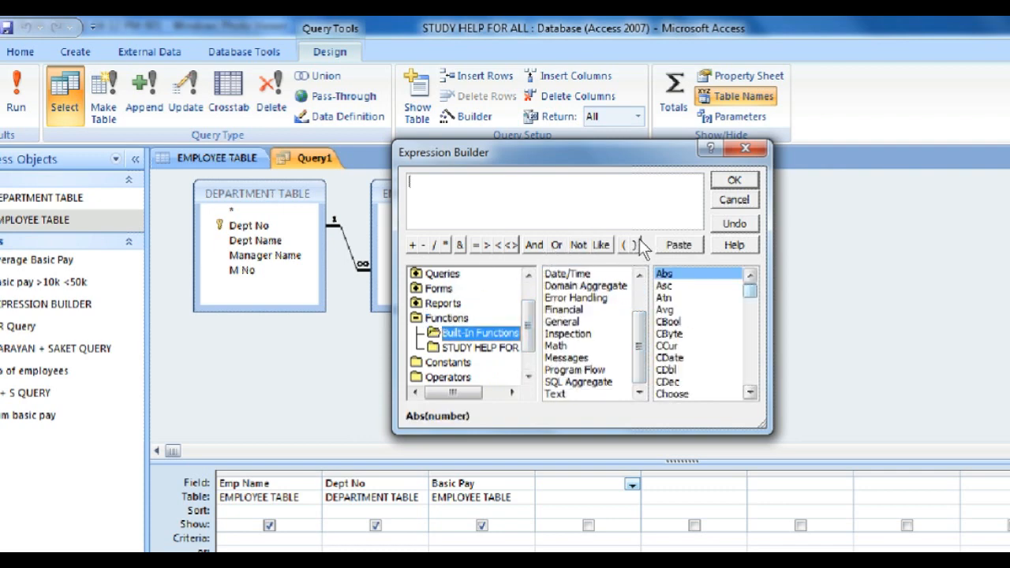
{"action": "scroll", "coordinate": [639, 245], "scroll_direction": "down", "scroll_amount": 15}
{"action": "left_click_drag", "start_coordinate": [750, 315], "coordinate": [749, 323]}
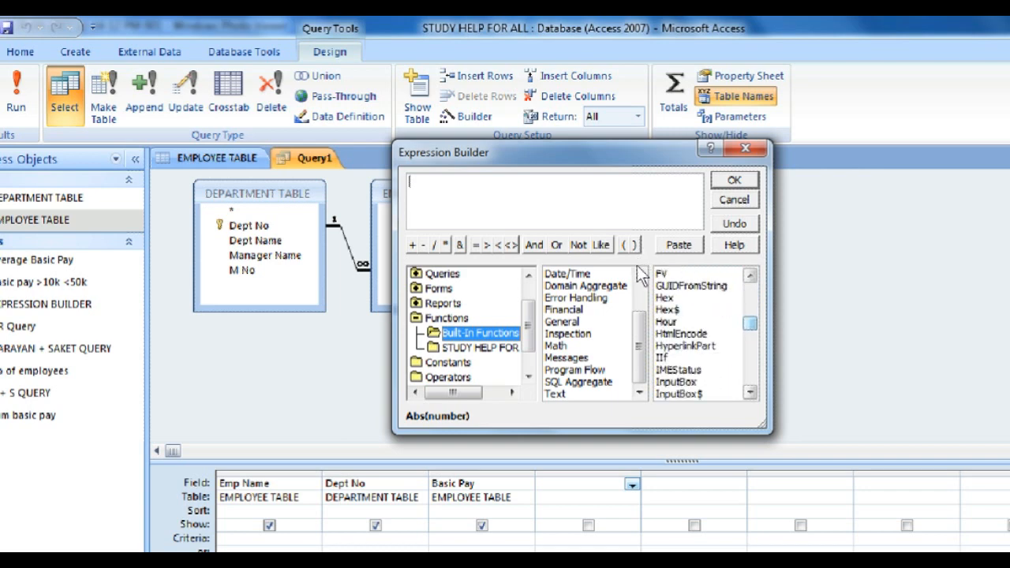
{"action": "left_click", "coordinate": [696, 357]}
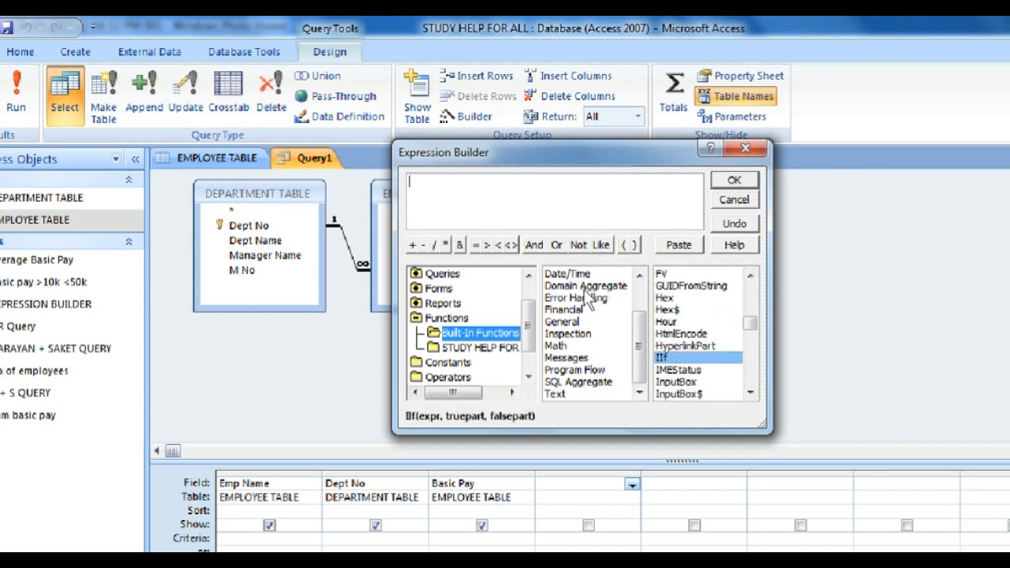
{"action": "double_click", "coordinate": [696, 357]}
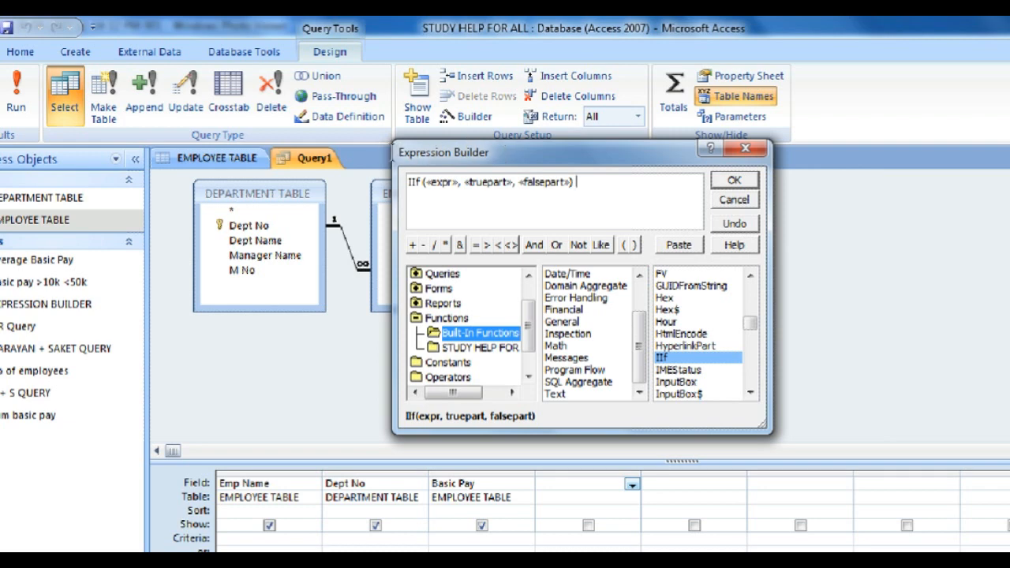
- Remove the expr and truepart placeholders from the IIf expression, keeping its opening parenthesis
{"action": "left_click_drag", "start_coordinate": [426, 183], "coordinate": [458, 182]}
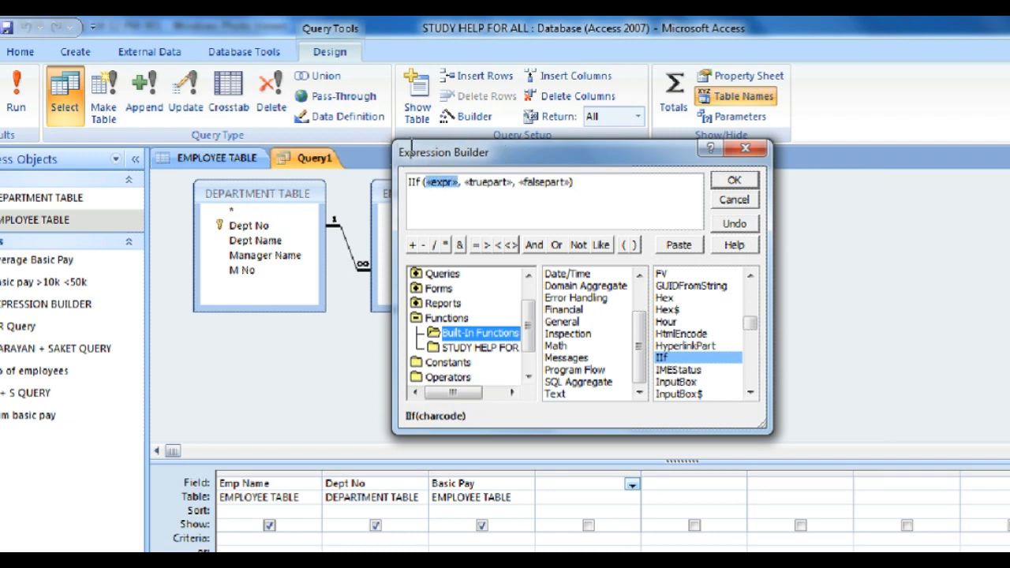
{"action": "left_click", "coordinate": [480, 183]}
{"action": "left_click", "coordinate": [520, 182]}
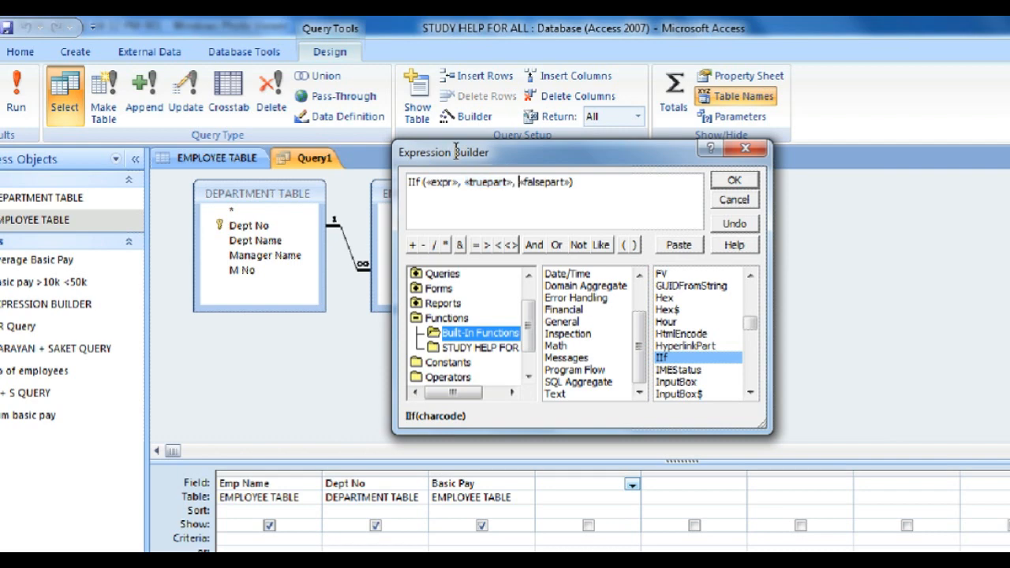
{"action": "left_click", "coordinate": [537, 182]}
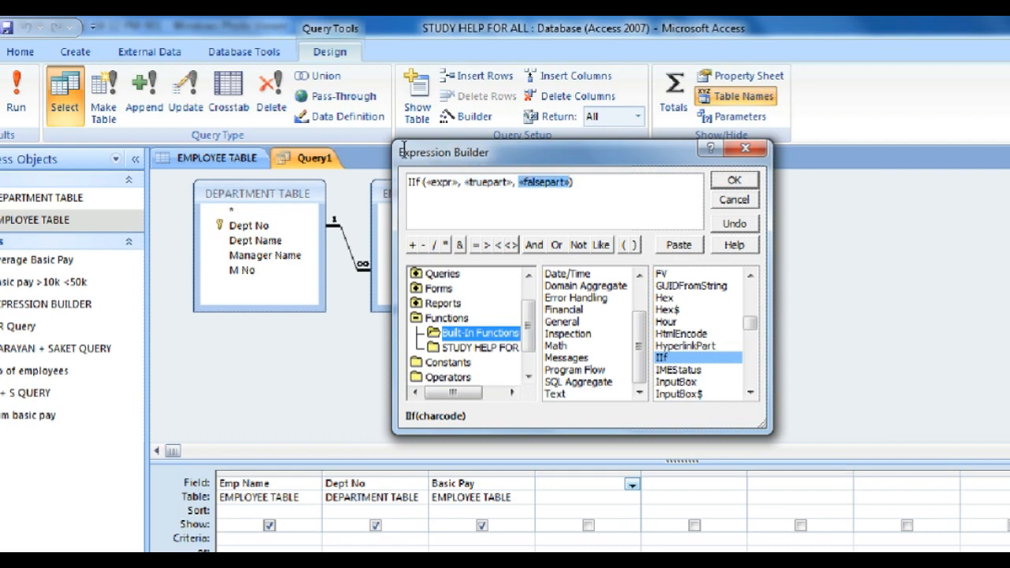
{"action": "left_click", "coordinate": [459, 183]}
{"action": "key", "text": "BackSpace"}
{"action": "key", "text": "BackSpace"}
{"action": "key", "text": "BackSpace"}
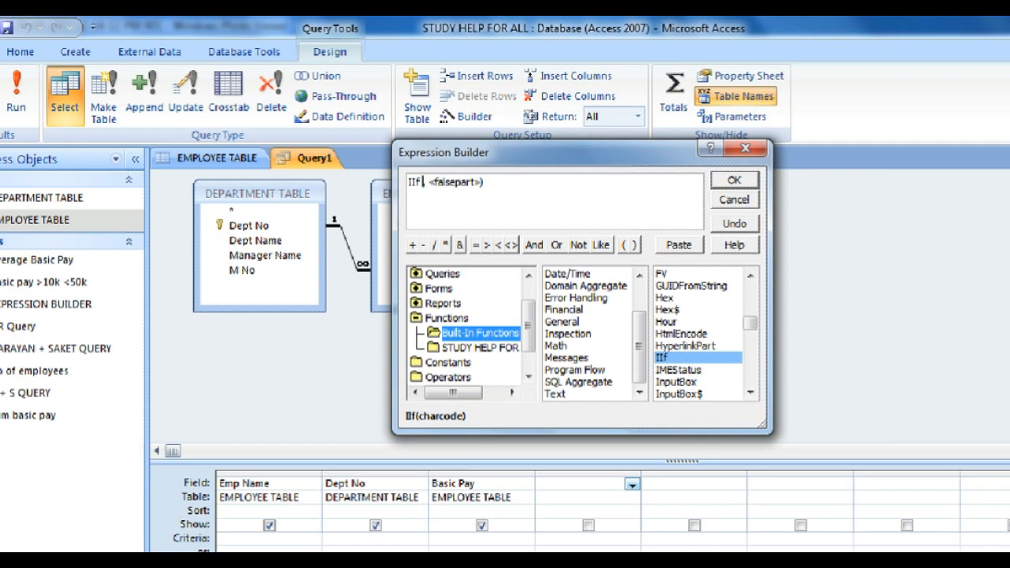
{"action": "type", "text": "("}
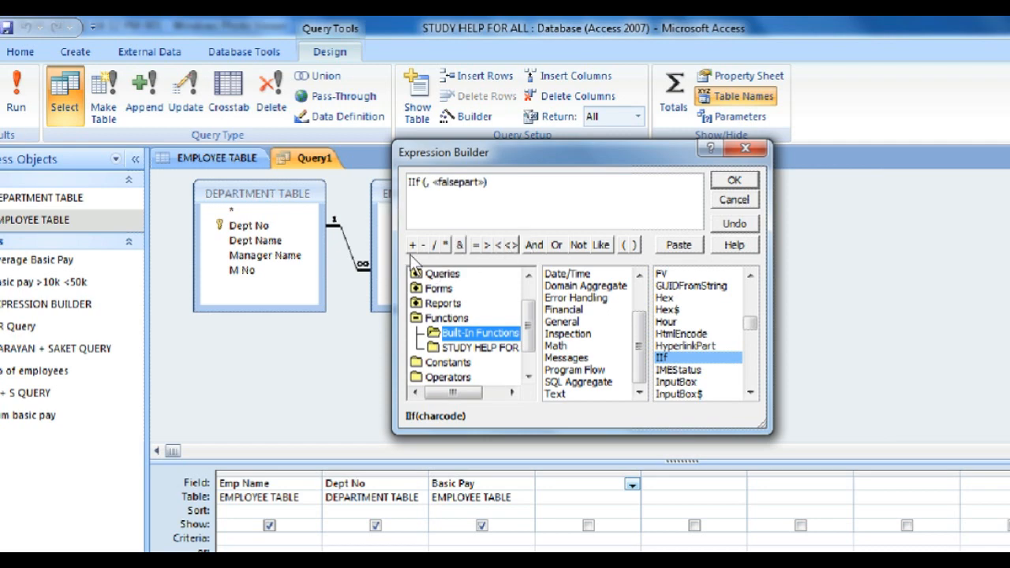
- Insert Basic Pay from EMPLOYEE TABLE as the first IIf argument and complete the condition with >12000
{"action": "scroll", "coordinate": [461, 272], "scroll_direction": "up", "scroll_amount": 1}
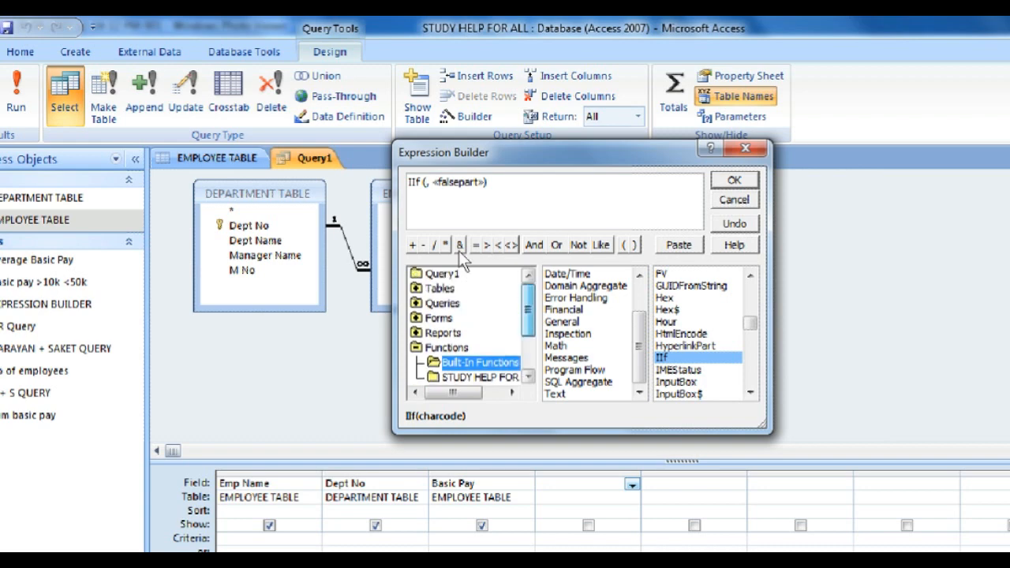
{"action": "double_click", "coordinate": [440, 289]}
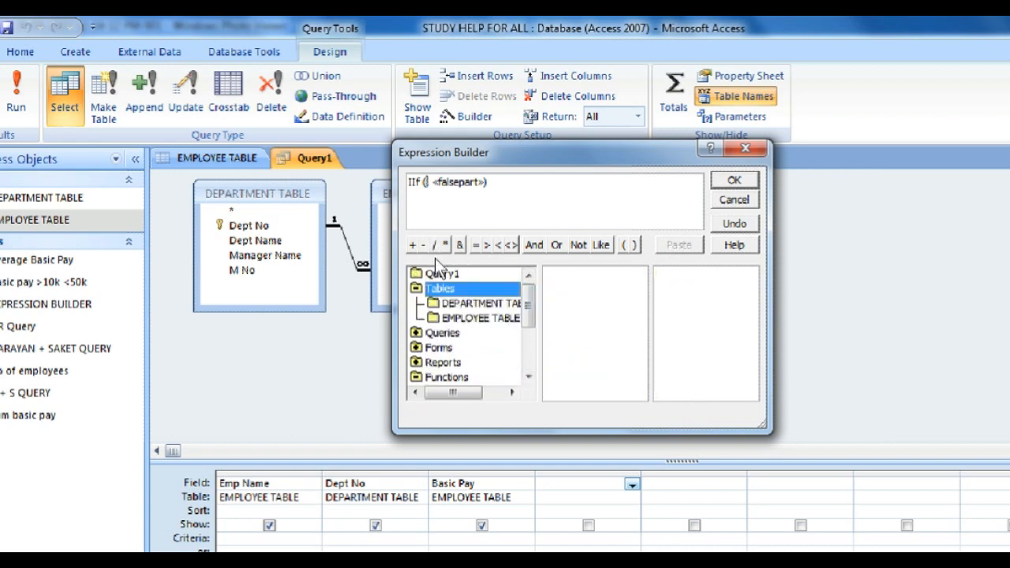
{"action": "left_click", "coordinate": [480, 318]}
{"action": "double_click", "coordinate": [565, 334]}
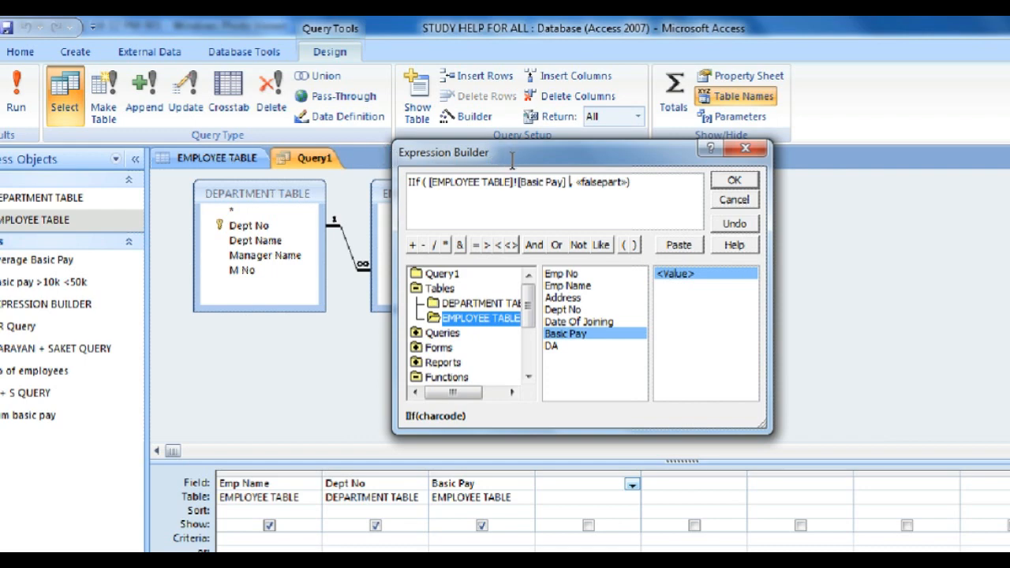
{"action": "type", "text": ">12000"}
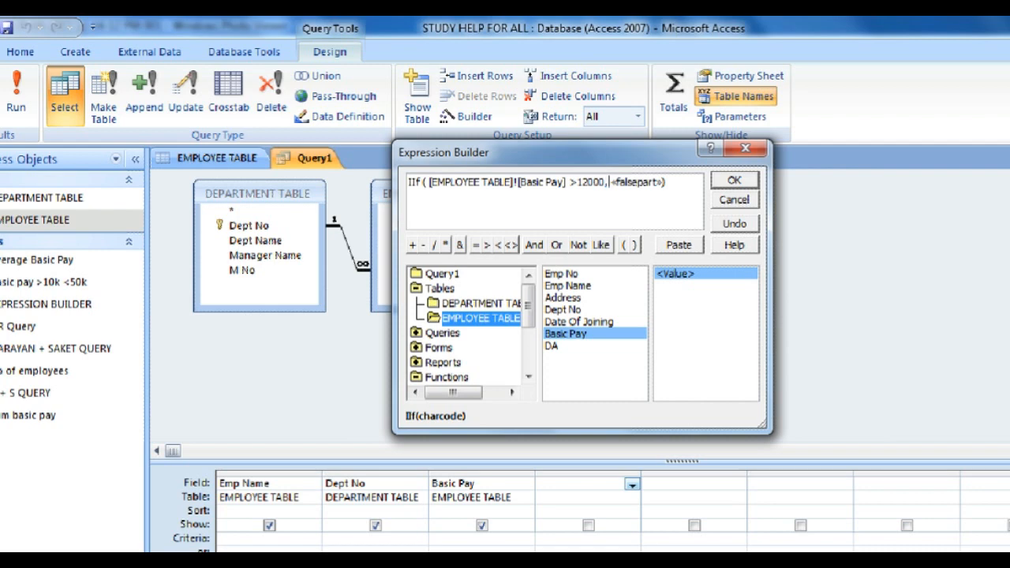
- Replace the falsepart placeholder so the IIf expression ends in ,1234,0) and accept it into the fourth column
{"action": "key", "text": "Right"}
{"action": "key", "text": "Right"}
{"action": "key", "text": "Right"}
{"action": "key", "text": "BackSpace"}
{"action": "key", "text": "BackSpace"}
{"action": "key", "text": "BackSpace"}
{"action": "key", "text": "BackSpace"}
{"action": "key", "text": "BackSpace"}
{"action": "key", "text": "BackSpace"}
{"action": "key", "text": "BackSpace"}
{"action": "key", "text": "BackSpace"}
{"action": "key", "text": "BackSpace"}
{"action": "key", "text": "BackSpace"}
{"action": "key", "text": "BackSpace"}
{"action": "key", "text": "BackSpace"}
{"action": "key", "text": "BackSpace"}
{"action": "type", "text": ",1234,0"}
{"action": "key", "text": "Return"}
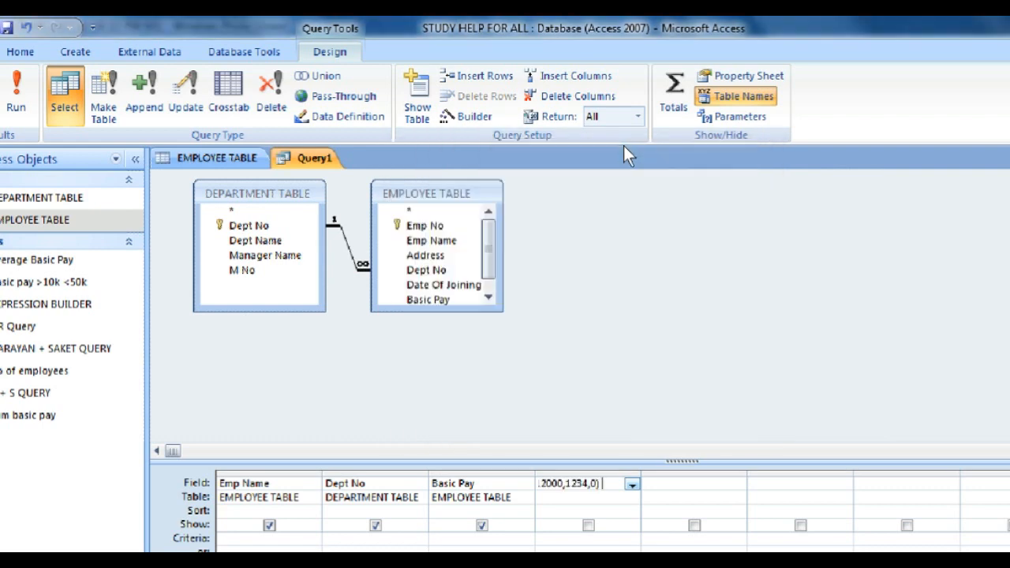
- Replace the Expr1 label of the fourth column's IIf expression with SPECIAL ALLOWANCE, keeping the colon before the formula
{"action": "key", "text": "Left"}
{"action": "key", "text": "Left"}
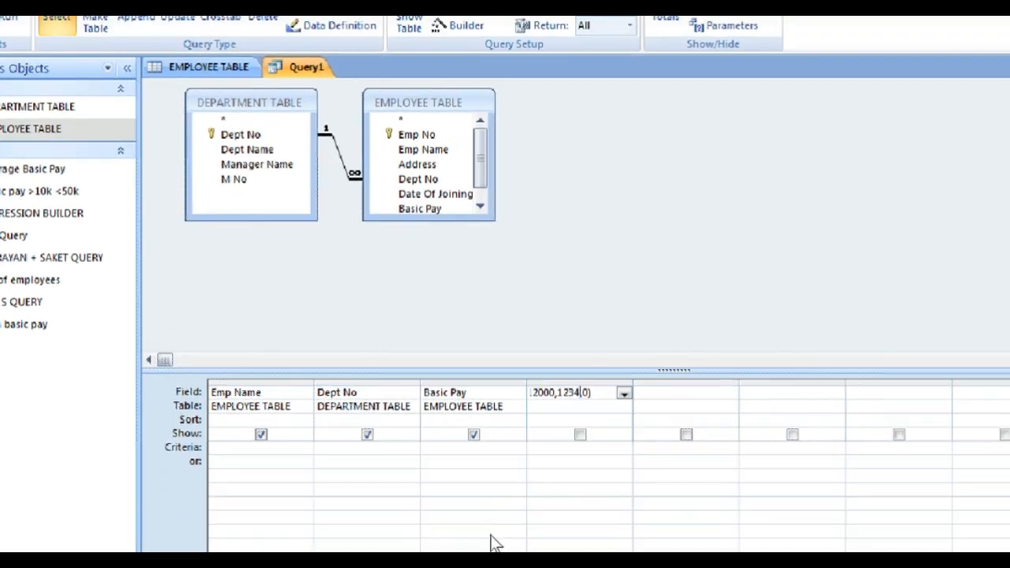
{"action": "type", "text": ","}
{"action": "key", "text": "Left"}
{"action": "key", "text": "Left"}
{"action": "key", "text": "Left"}
{"action": "key", "text": "Left"}
{"action": "key", "text": "Left"}
{"action": "key", "text": "Left"}
{"action": "key", "text": "Left"}
{"action": "key", "text": "Left"}
{"action": "key", "text": "Left"}
{"action": "key", "text": "Left"}
{"action": "key", "text": "Left"}
{"action": "key", "text": "Left"}
{"action": "key", "text": "Left"}
{"action": "key", "text": "Left"}
{"action": "key", "text": "Left"}
{"action": "key", "text": "Left"}
{"action": "key", "text": "Left"}
{"action": "key", "text": "Left"}
{"action": "key", "text": "Left"}
{"action": "key", "text": "Left"}
{"action": "key", "text": "Left"}
{"action": "key", "text": "Left"}
{"action": "key", "text": "Left"}
{"action": "key", "text": "Left"}
{"action": "key", "text": "Left"}
{"action": "key", "text": "Left"}
{"action": "key", "text": "Left"}
{"action": "key", "text": "Left"}
{"action": "key", "text": "Left"}
{"action": "key", "text": "Left"}
{"action": "key", "text": "Left"}
{"action": "key", "text": "Left"}
{"action": "key", "text": "Left"}
{"action": "key", "text": "Left"}
{"action": "key", "text": "Left"}
{"action": "key", "text": "Left"}
{"action": "key", "text": "Left"}
{"action": "key", "text": "Left"}
{"action": "key", "text": "Left"}
{"action": "key", "text": "Left"}
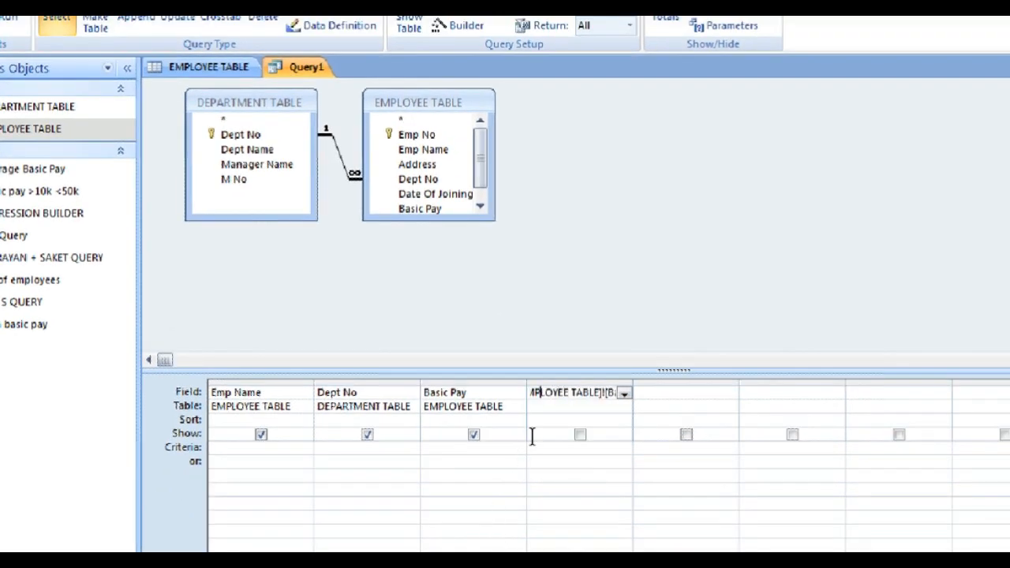
{"action": "key", "text": "Right"}
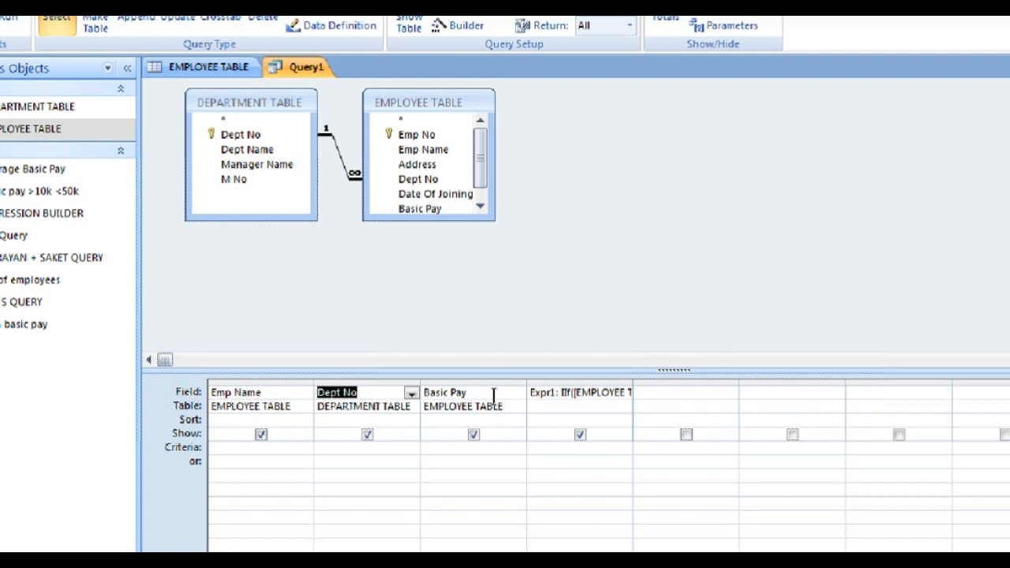
{"action": "left_click", "coordinate": [558, 392]}
{"action": "key", "text": "BackSpace"}
{"action": "key", "text": "BackSpace"}
{"action": "key", "text": "BackSpace"}
{"action": "key", "text": "BackSpace"}
{"action": "key", "text": "BackSpace"}
{"action": "key", "text": "BackSpace"}
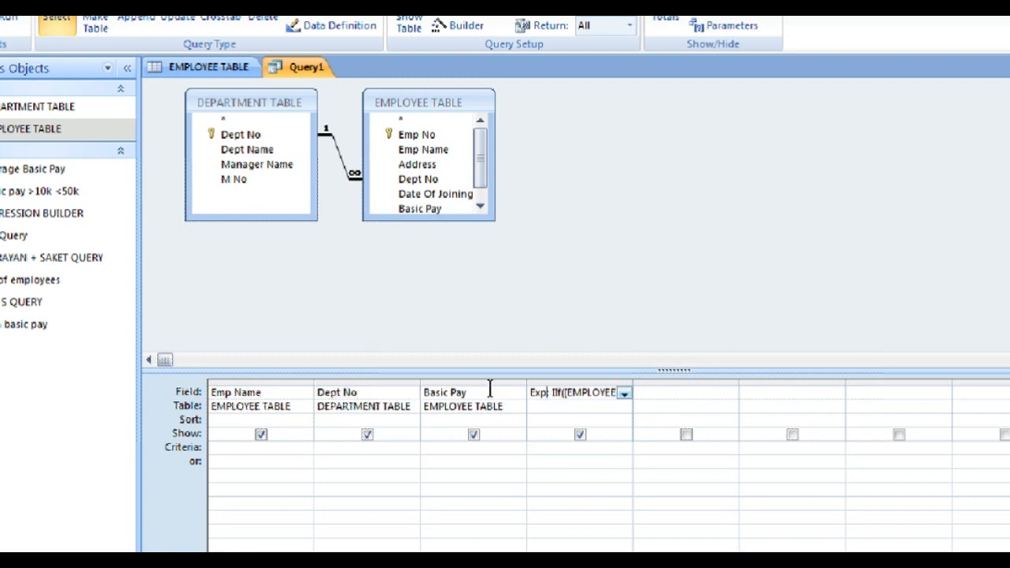
{"action": "type", "text": "SPE"}
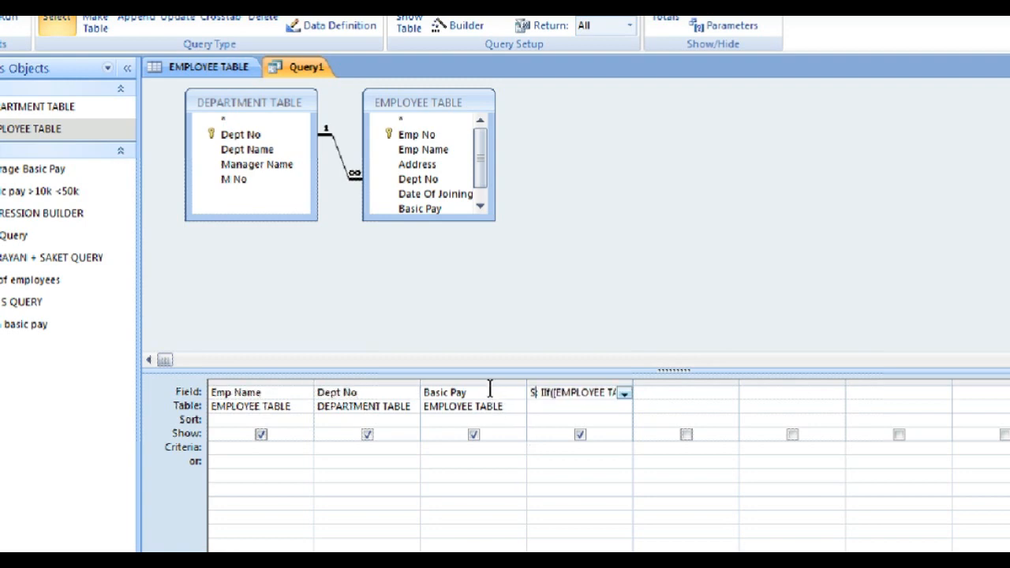
{"action": "type", "text": "CIAL A"}
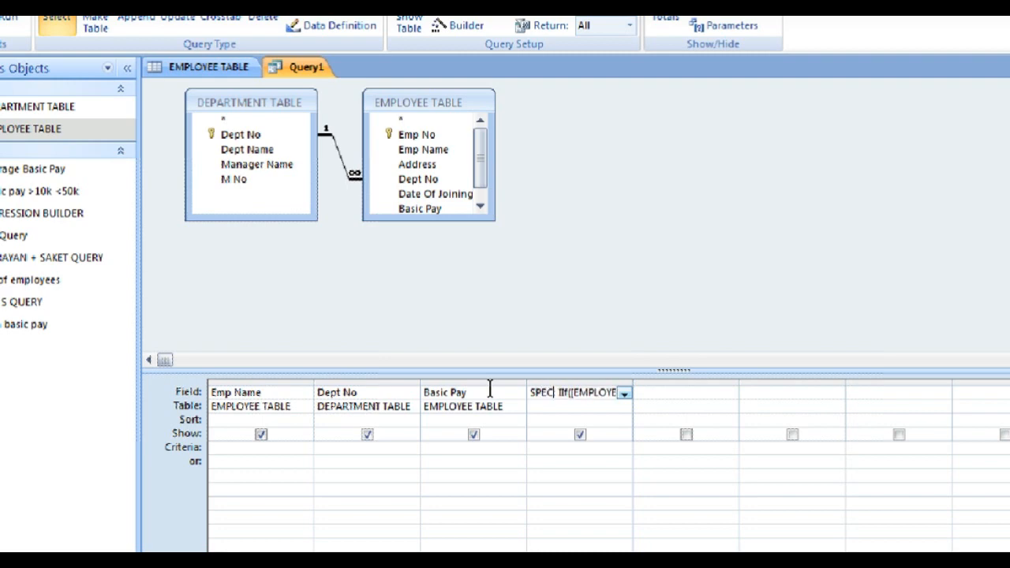
{"action": "type", "text": "LLOWANC"}
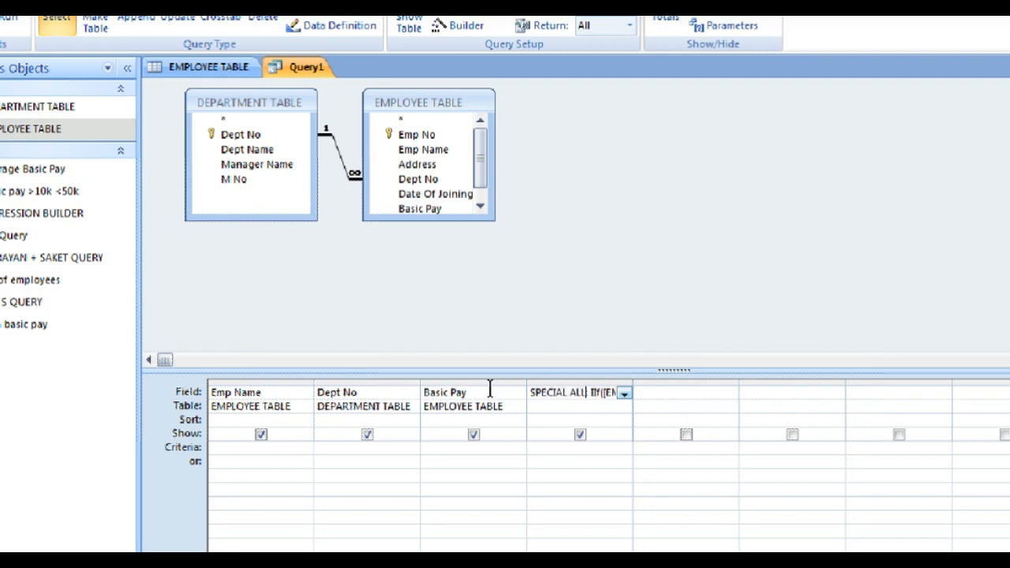
{"action": "type", "text": "E:"}
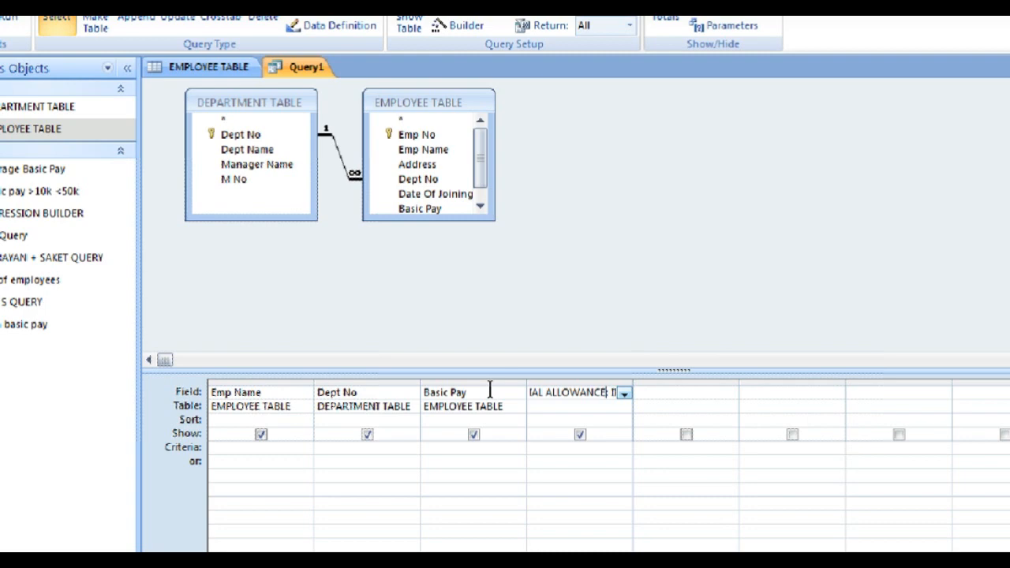
{"action": "key", "text": "Down"}
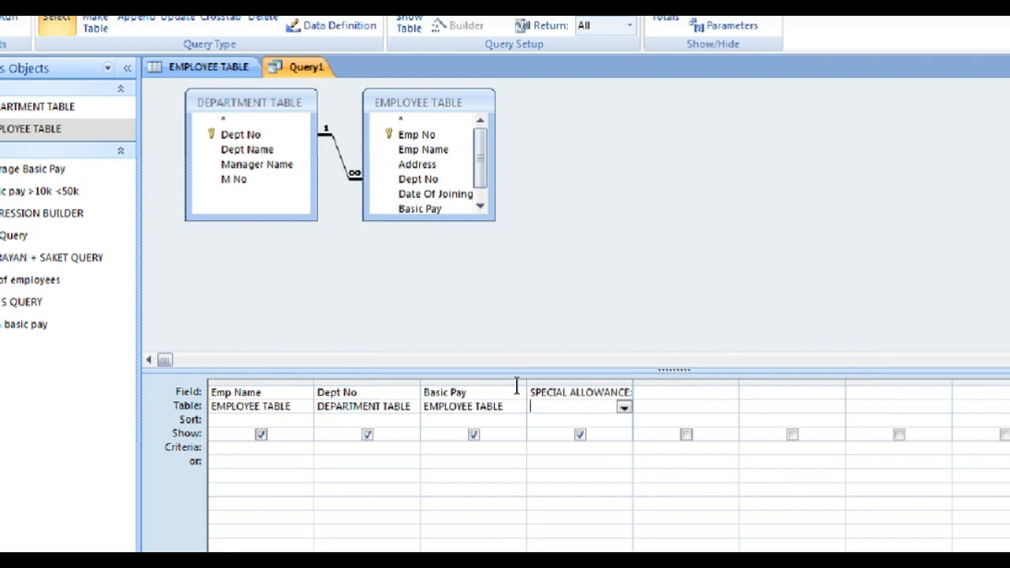
- Set the sort order of the Emp Name column to Ascending
{"action": "left_click", "coordinate": [541, 415]}
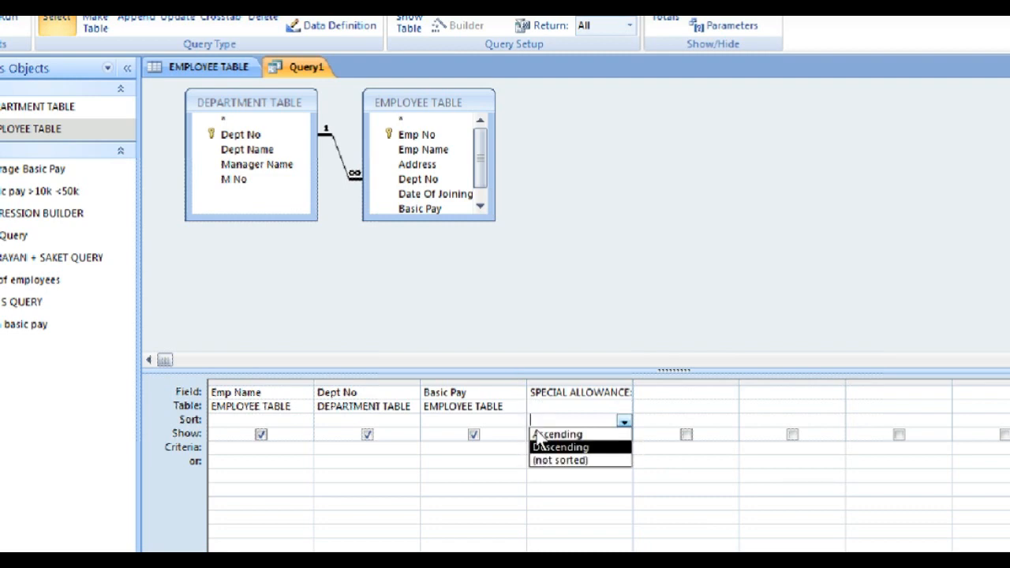
{"action": "left_click", "coordinate": [534, 394]}
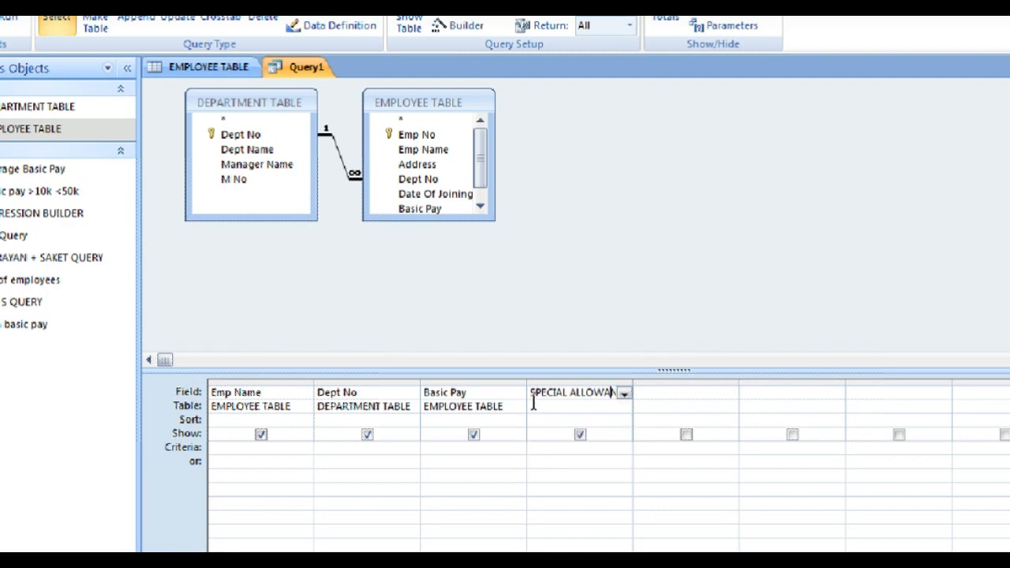
{"action": "left_click", "coordinate": [270, 404]}
{"action": "left_click", "coordinate": [279, 419]}
{"action": "left_click", "coordinate": [304, 421]}
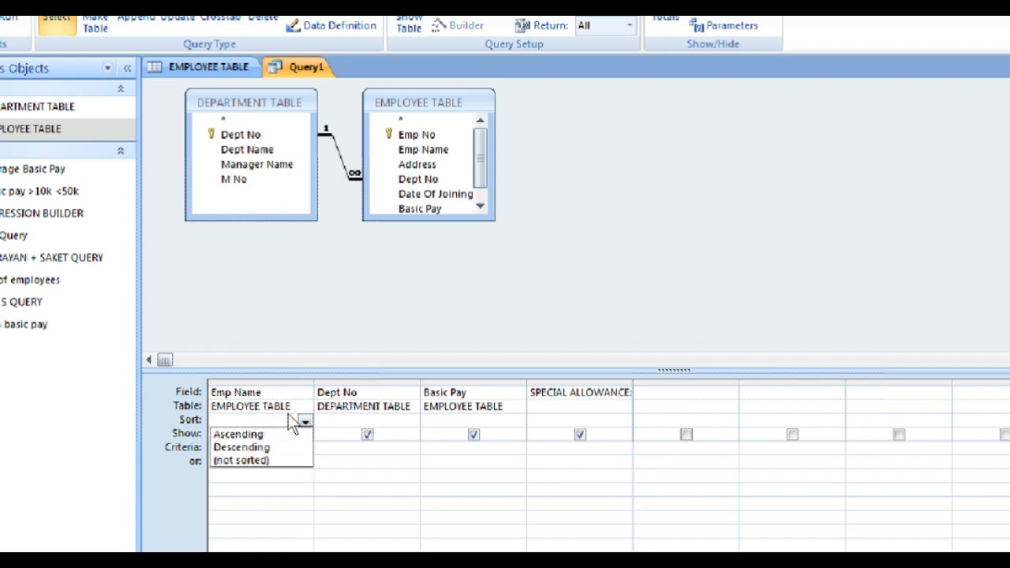
{"action": "left_click", "coordinate": [290, 428]}
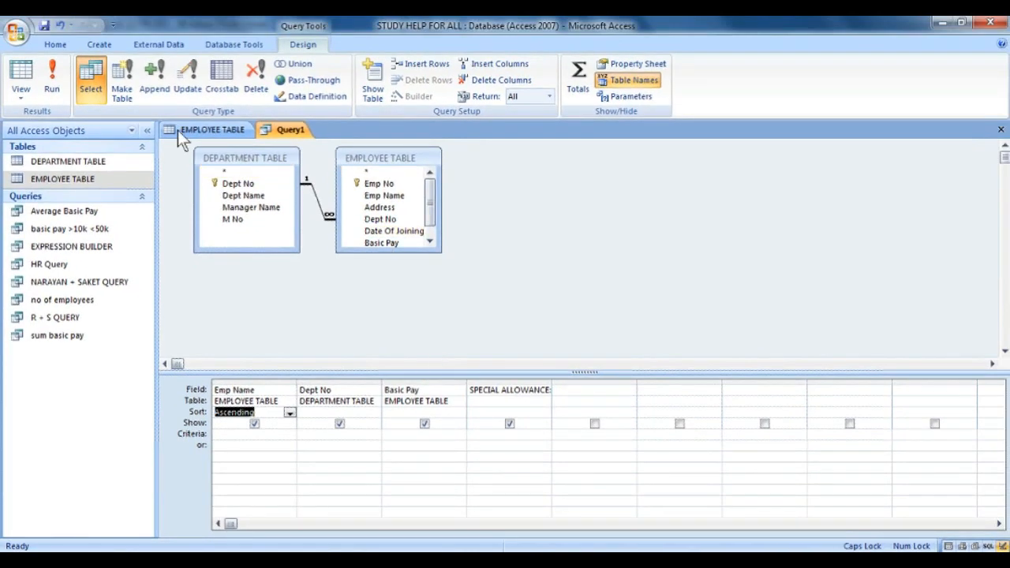
- Run the query and compare the Basic Pay values with the special allowance given to each employee
{"action": "left_click", "coordinate": [52, 79]}
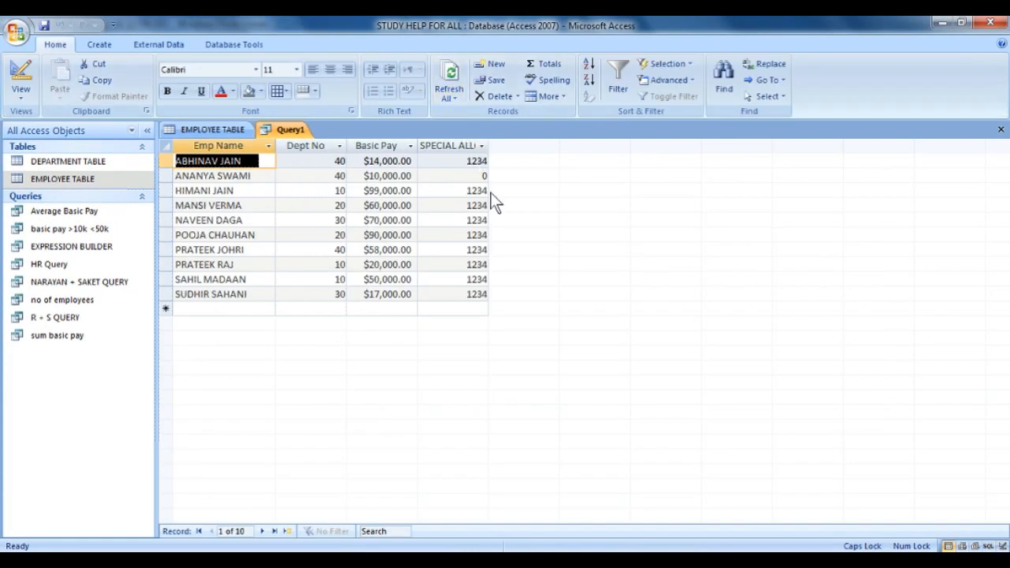
{"action": "left_click", "coordinate": [407, 191]}
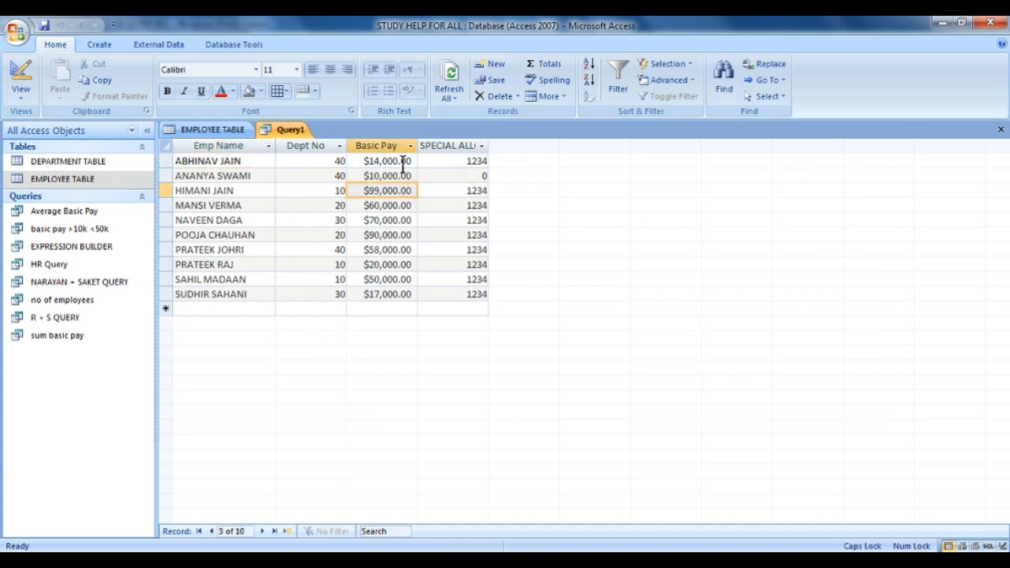
{"action": "left_click", "coordinate": [400, 176]}
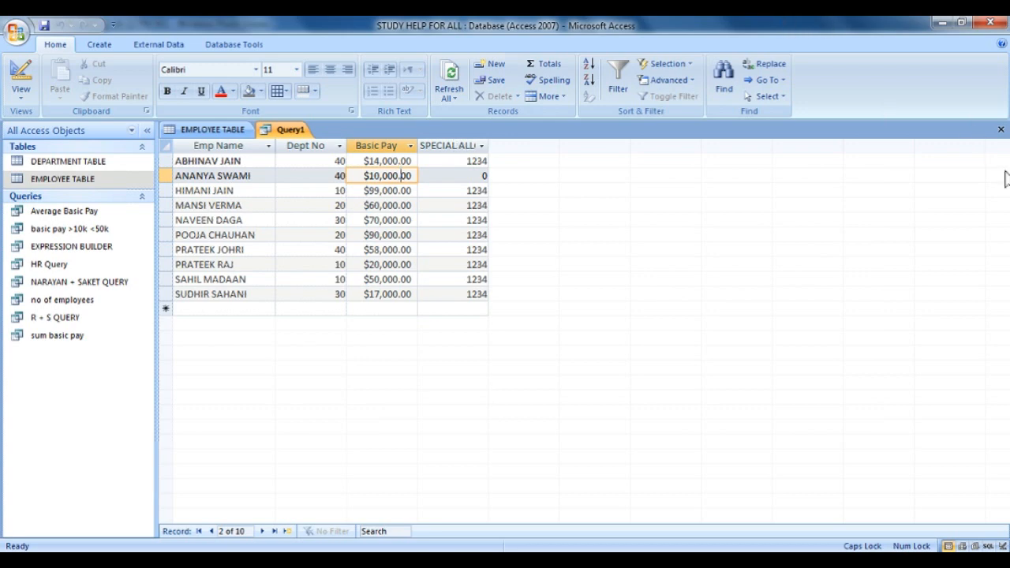
- Close the query and save it under the name IIF FUNCTION
{"action": "left_click", "coordinate": [1001, 129]}
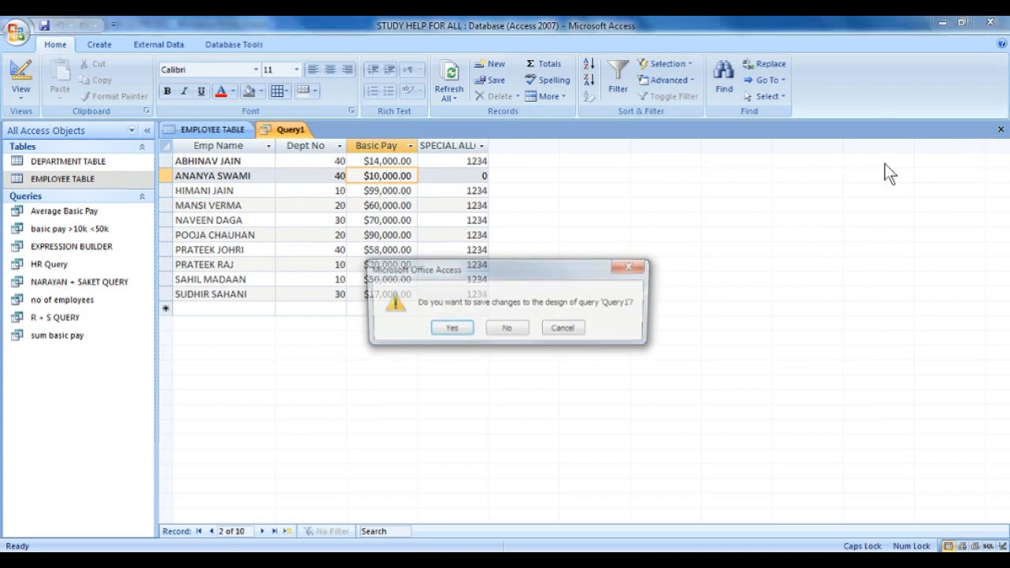
{"action": "left_click", "coordinate": [446, 335]}
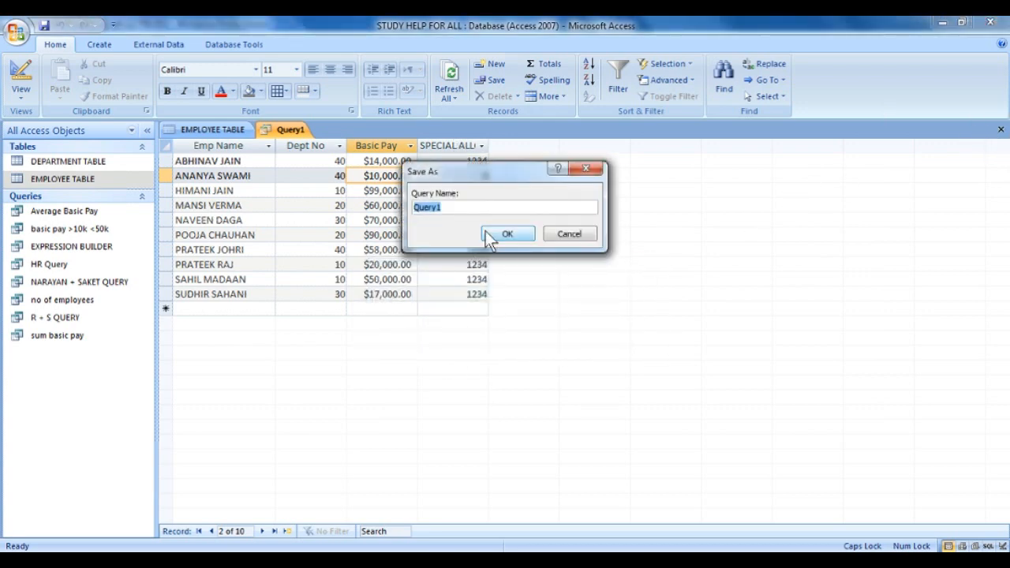
{"action": "type", "text": "IIF FUNCTION"}
{"action": "left_click", "coordinate": [530, 232]}
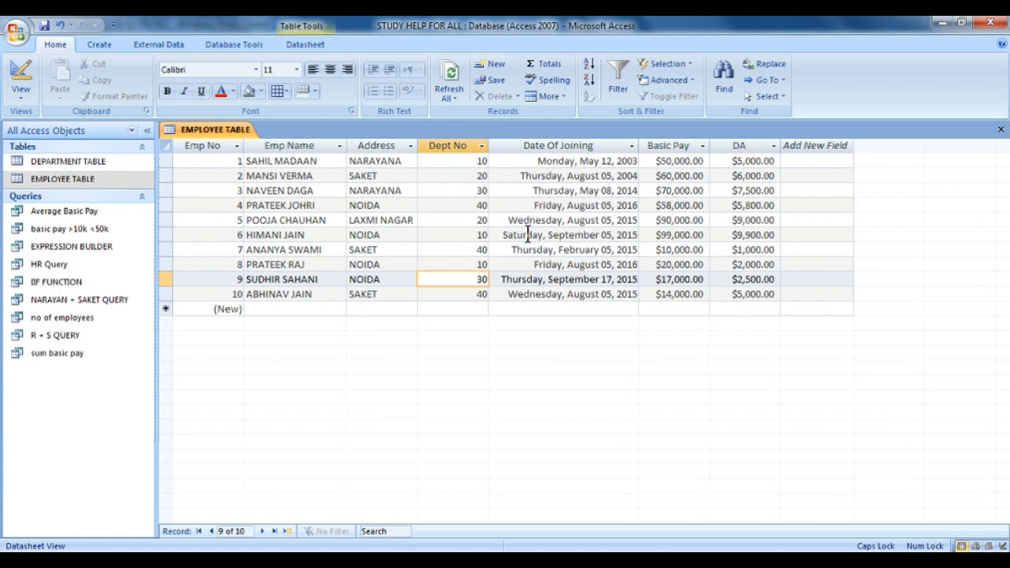